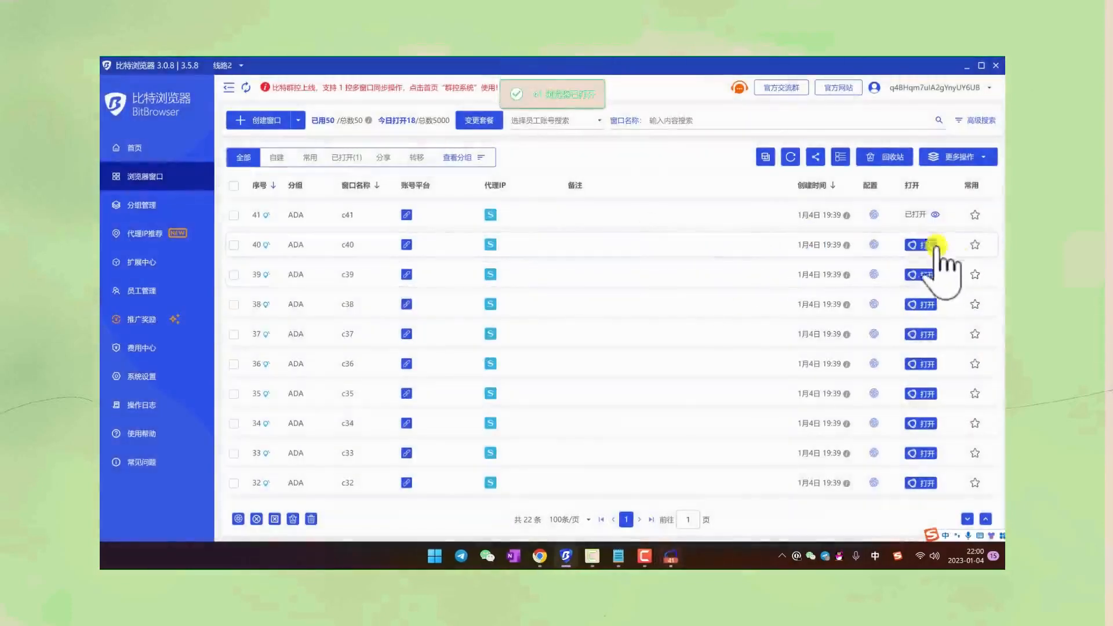
Step: Launch the browser windows c40 and c38, and move the c38 window away from the screen's corner
left_click(927, 245)
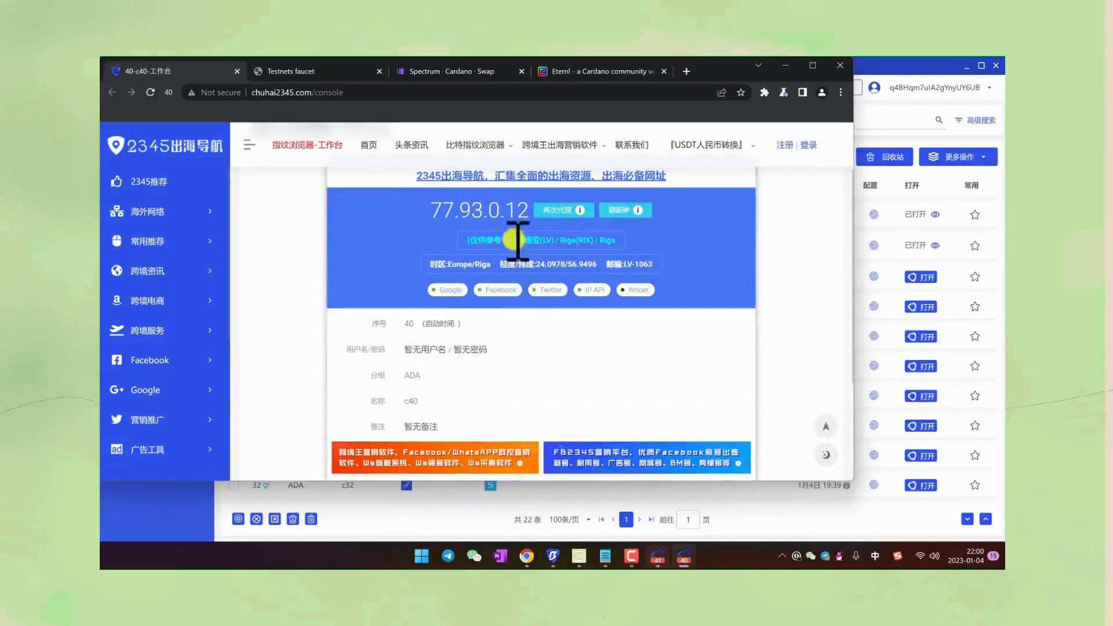
left_click(920, 307)
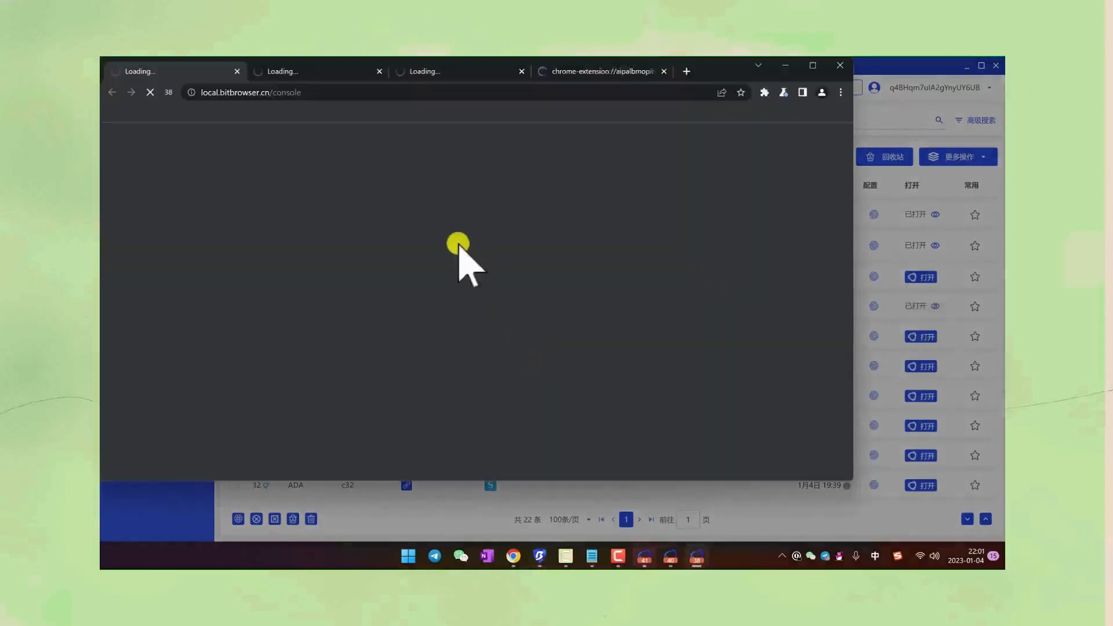
left_click_drag(756, 78, 810, 118)
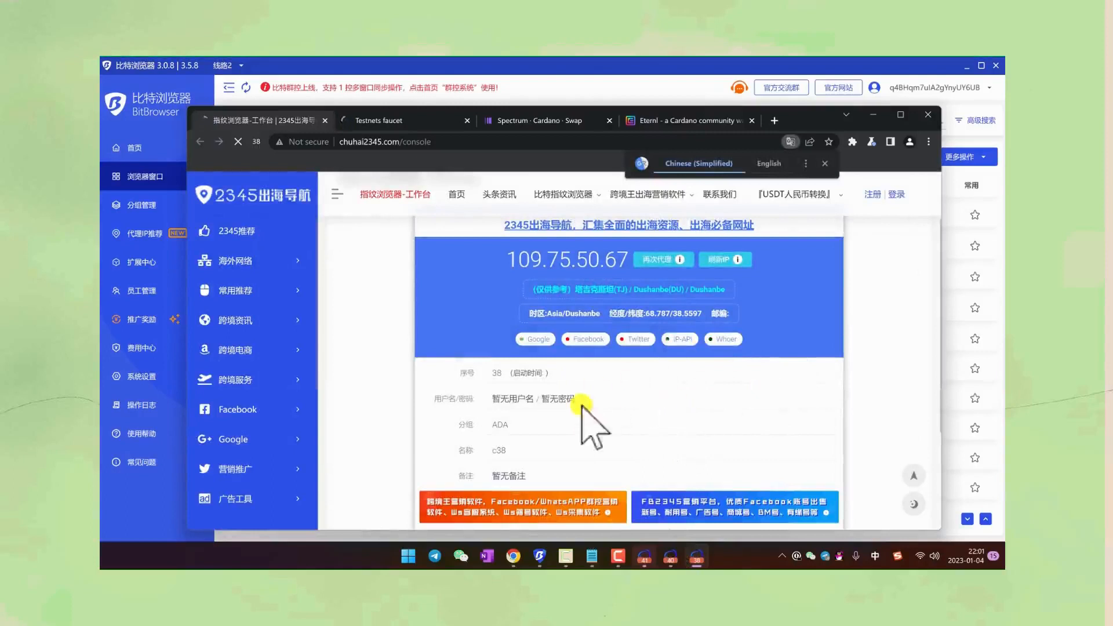
Step: Examine the IP address and country on the workbench page of the c38 window
left_click_drag(508, 257, 554, 259)
left_click(562, 259)
left_click_drag(630, 259, 563, 259)
left_click(565, 262)
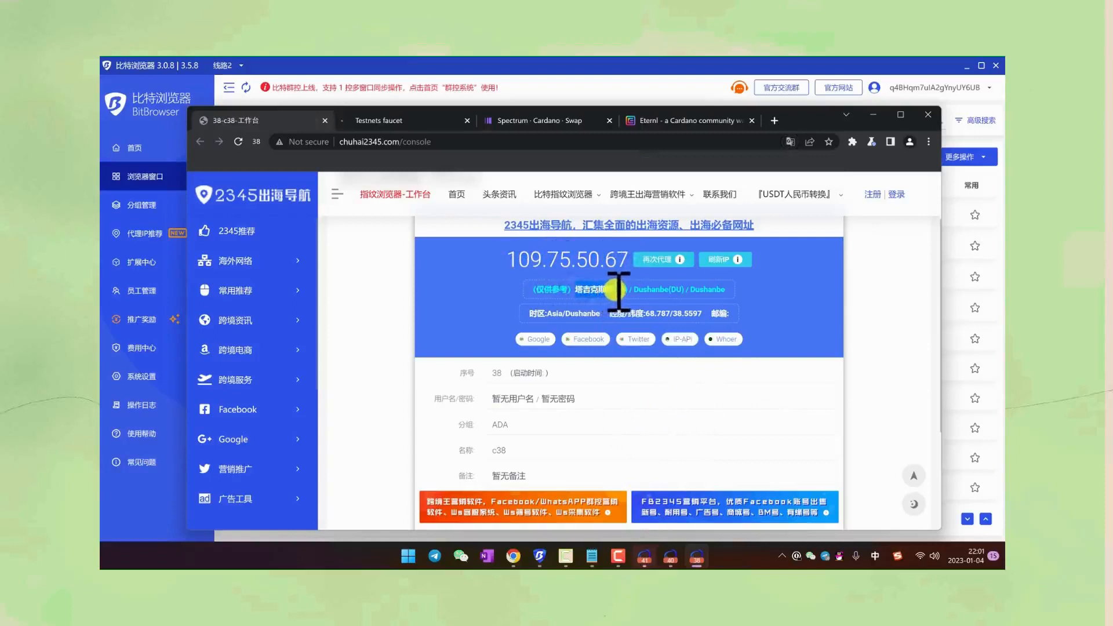
Step: Bring the c40 window forward, reposition it and view its Testnets faucet and Spectrum swap pages
left_click(678, 559)
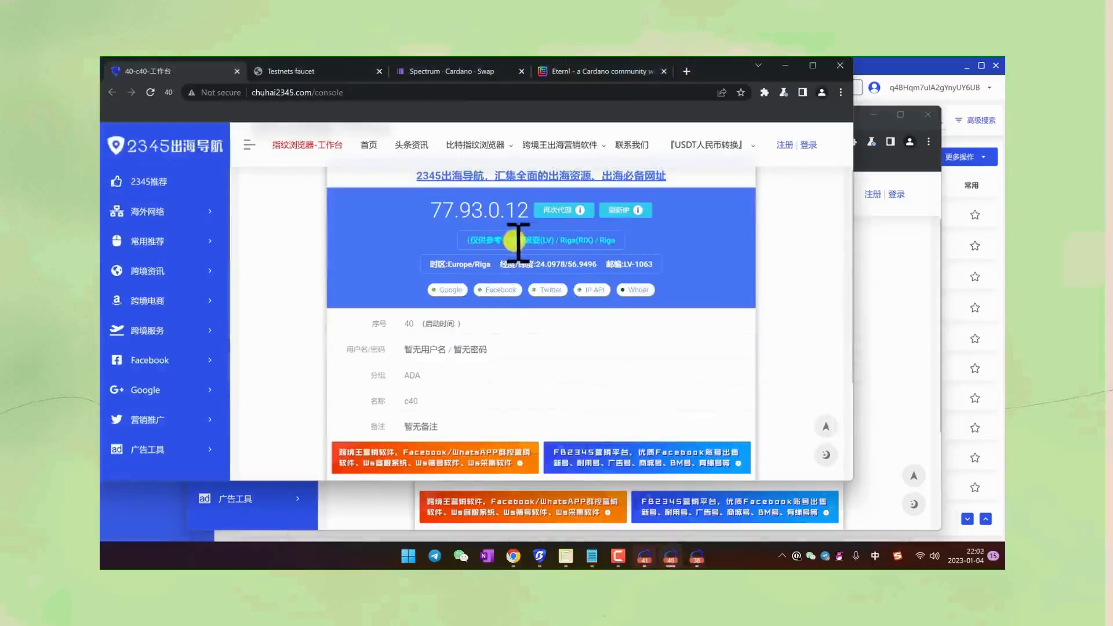
left_click_drag(712, 68, 742, 93)
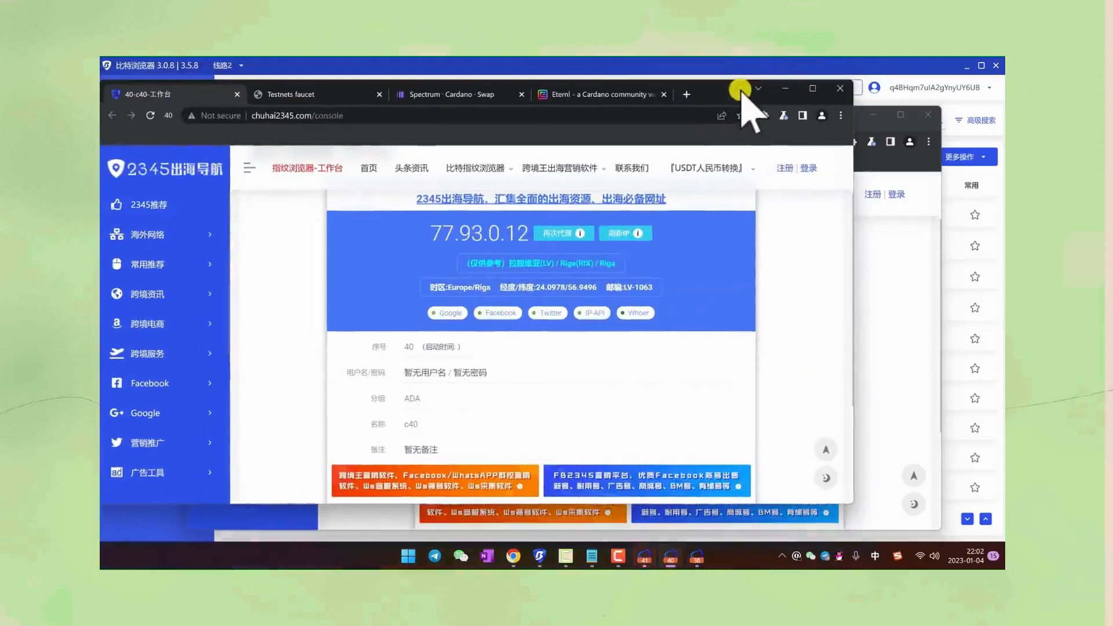
left_click(356, 94)
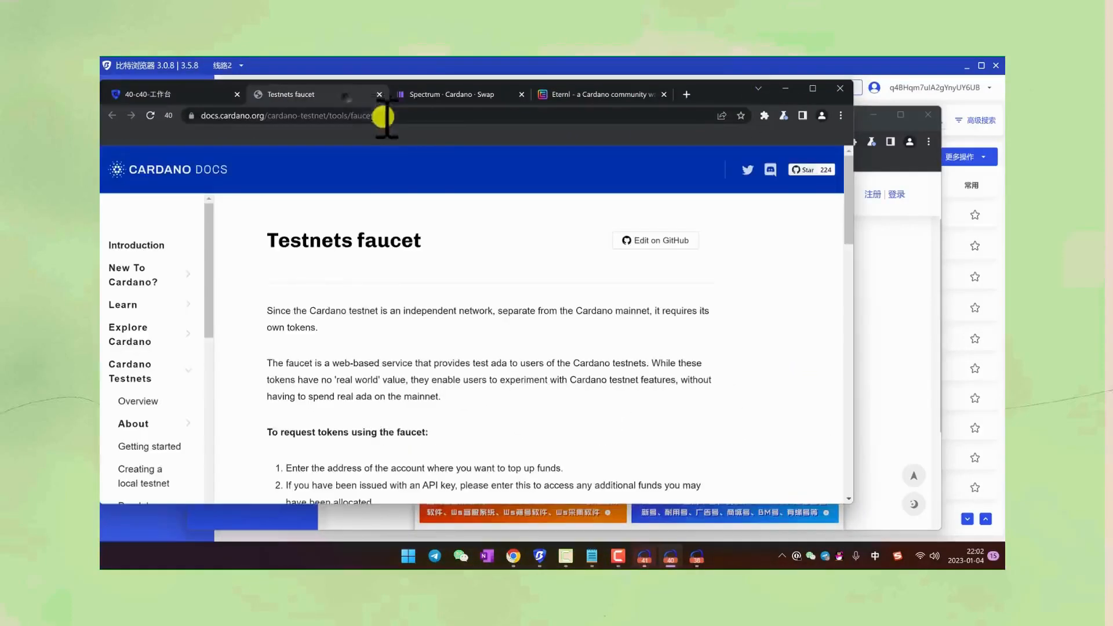
left_click(428, 95)
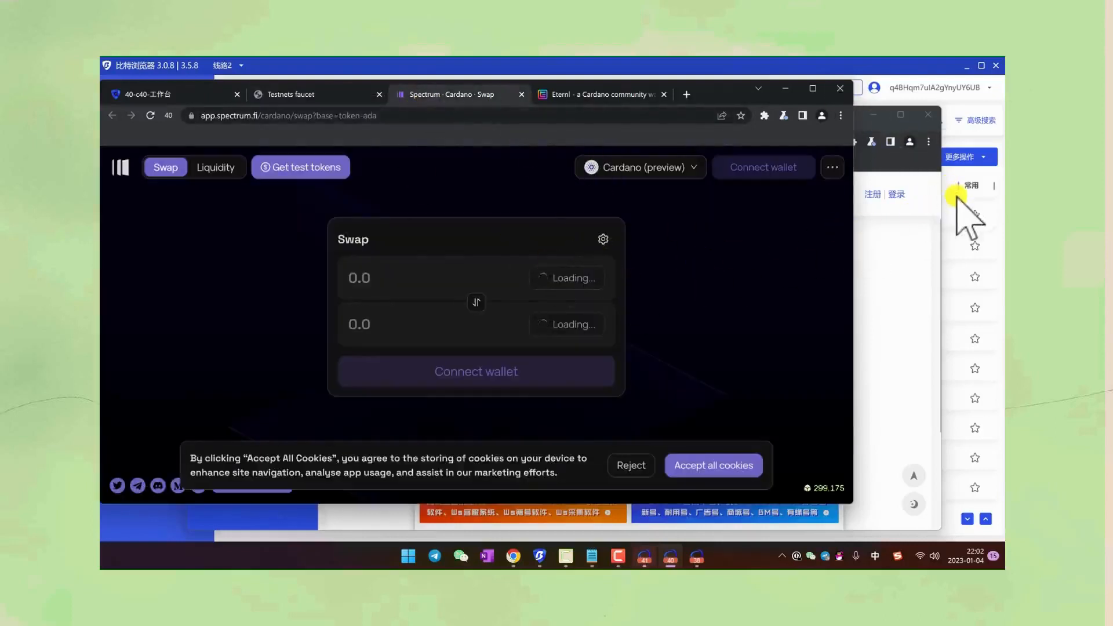
Step: Return to the BitBrowser window list, select window c39 and open the batch editing of all its configuration settings
left_click(971, 213)
mouse_move(981, 161)
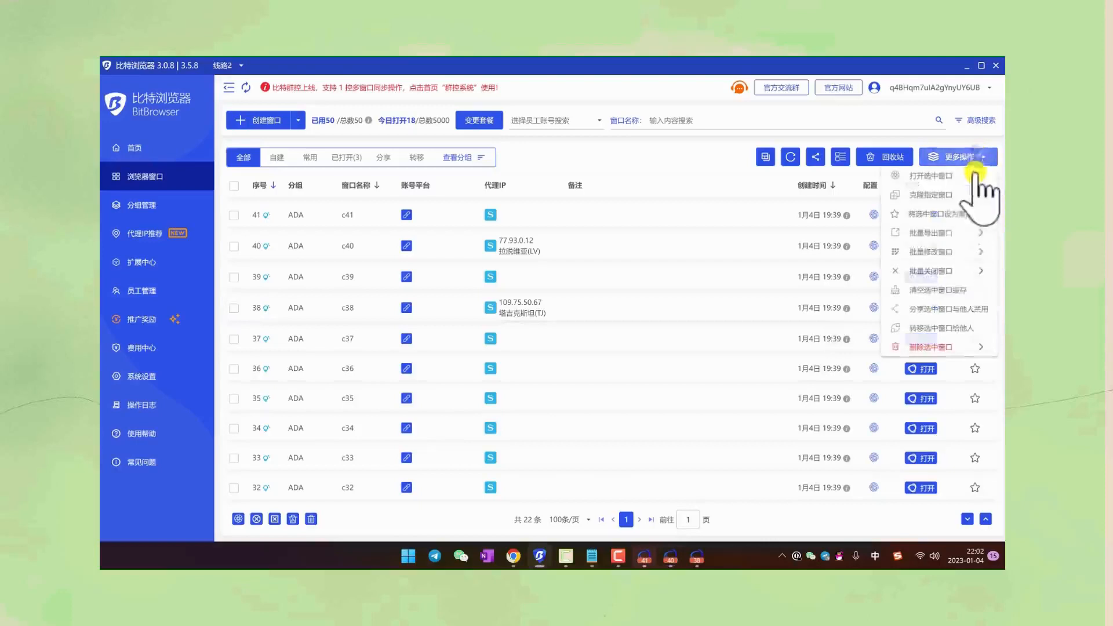
mouse_move(943, 252)
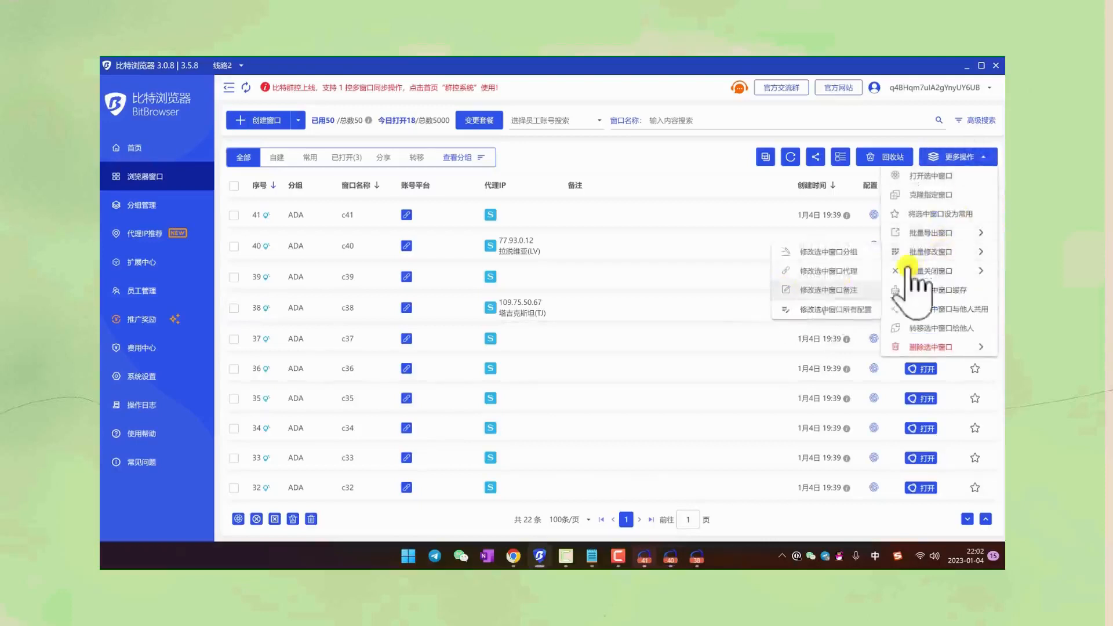
left_click(844, 309)
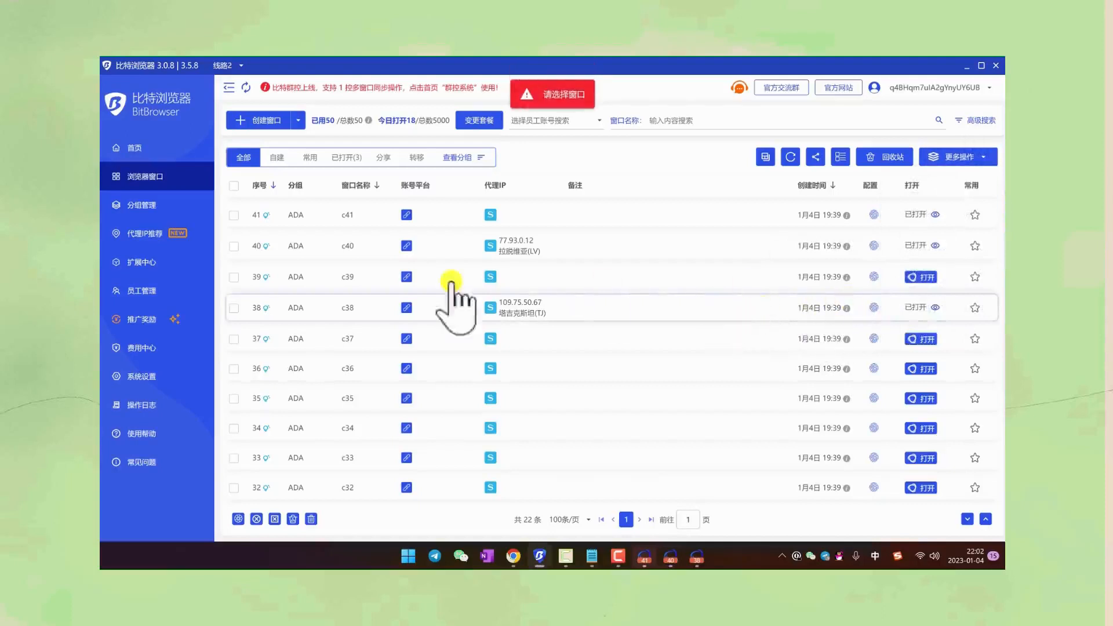
left_click(234, 277)
left_click(964, 155)
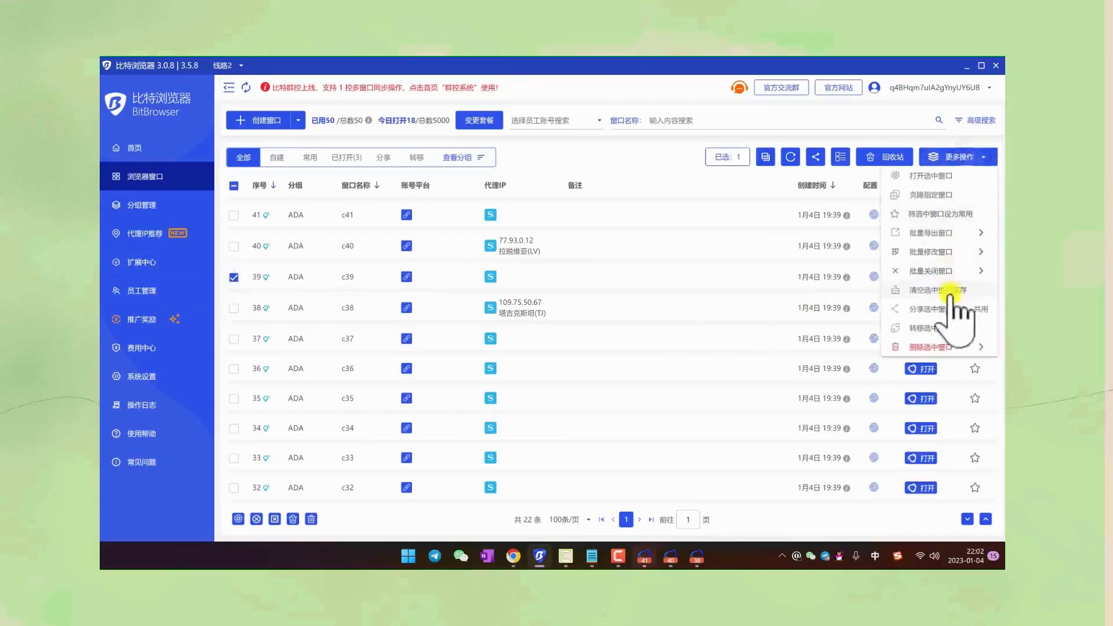
mouse_move(951, 255)
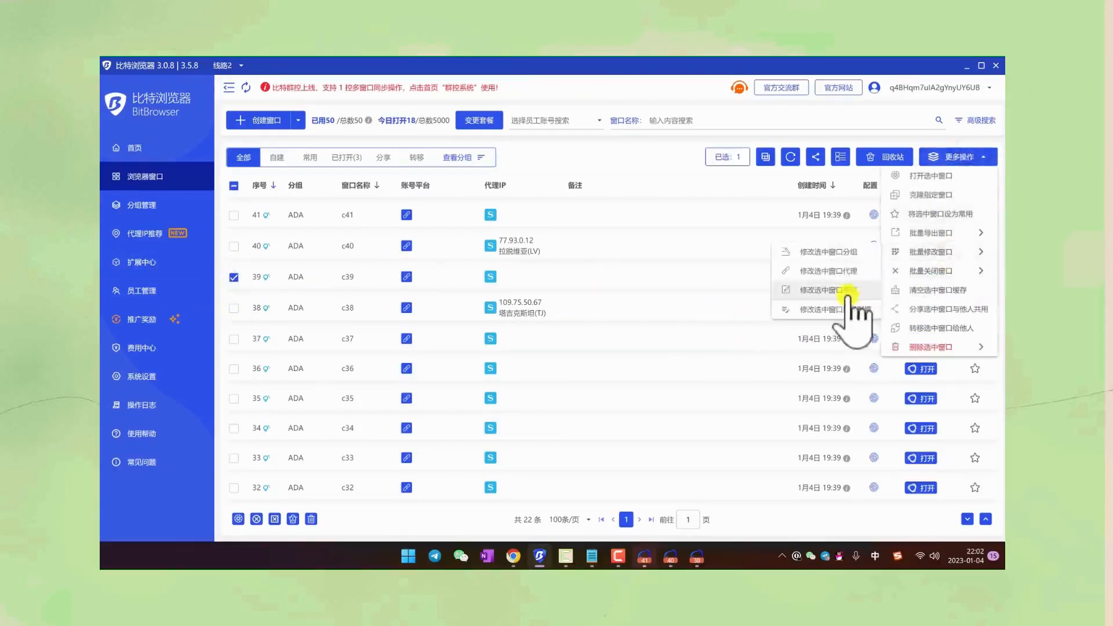
left_click(844, 309)
Step: Try the iOS, desktop and Android device types in the fingerprint settings of the batch configuration
scroll(770, 335, "down", 10)
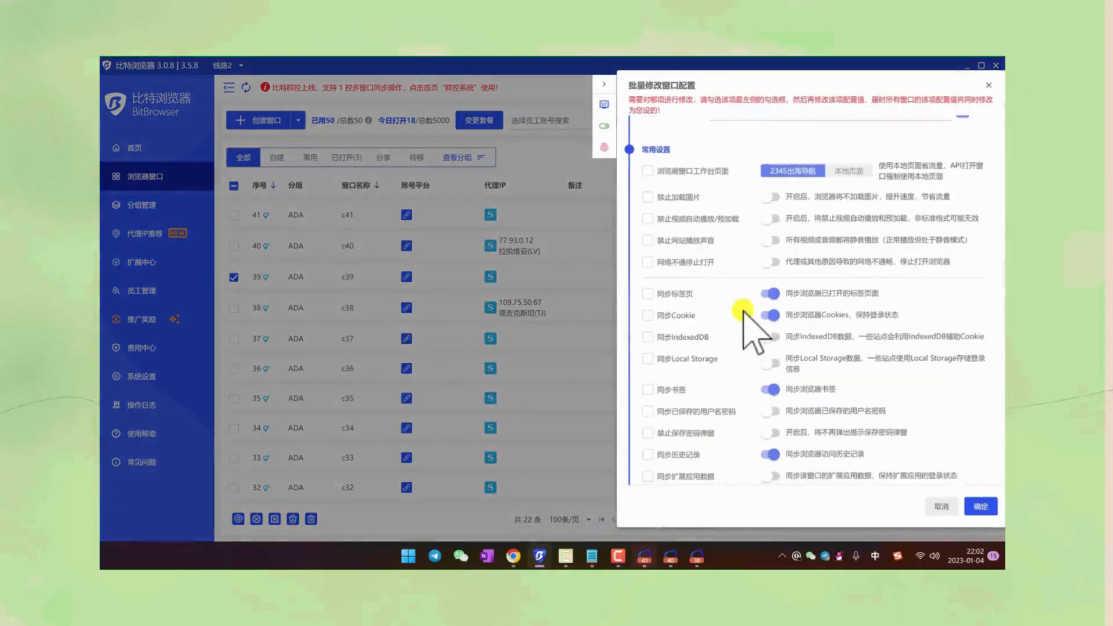
scroll(743, 311, "down", 10)
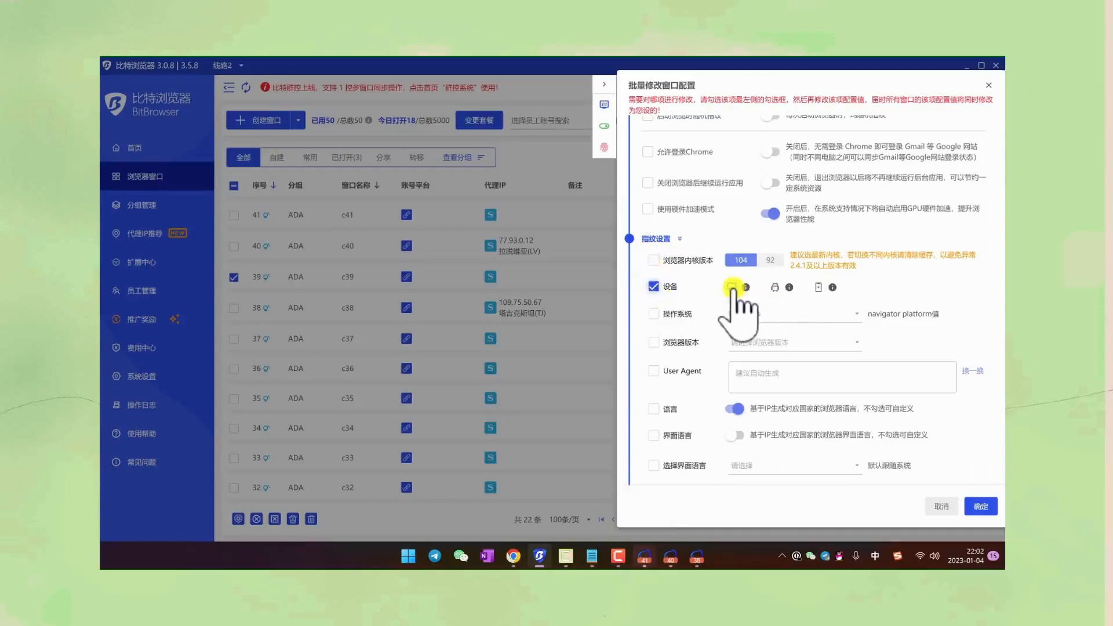
left_click(818, 286)
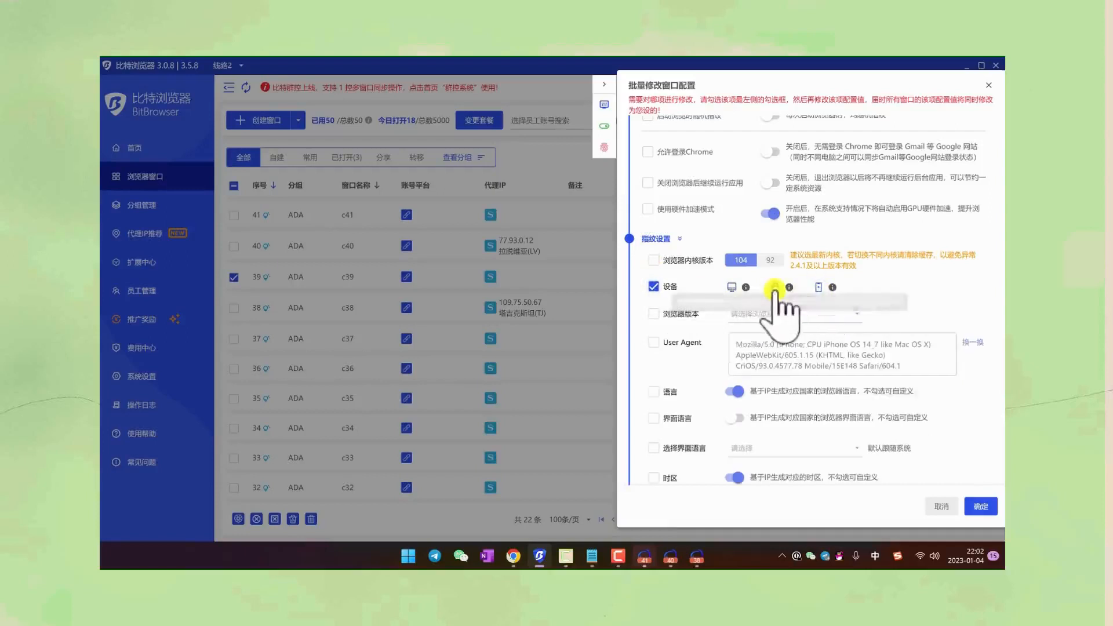
left_click(731, 287)
left_click(775, 287)
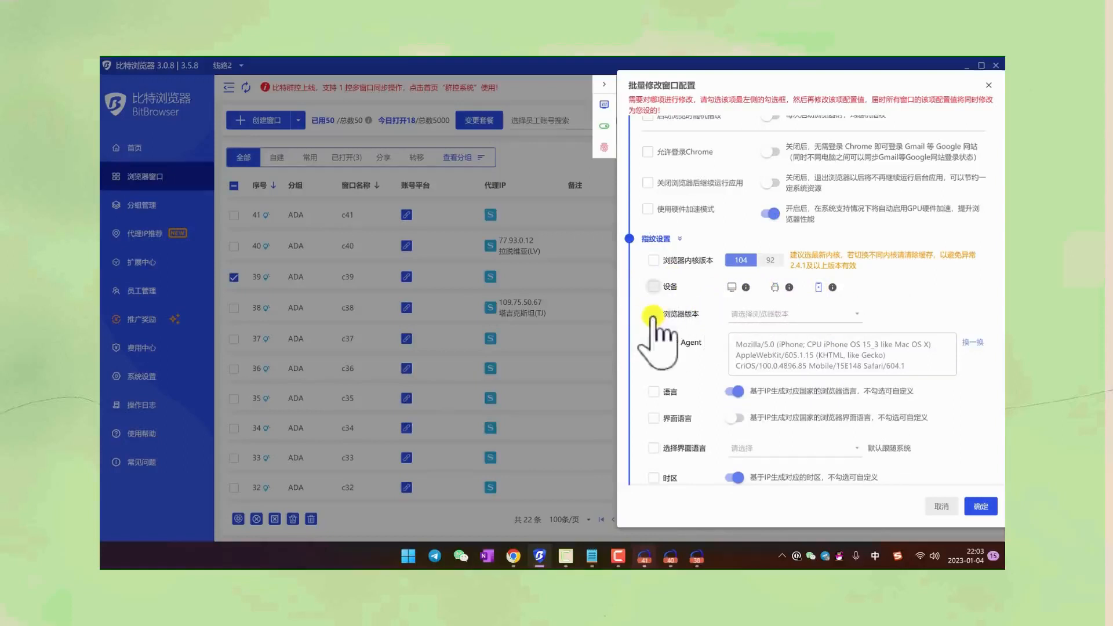
Step: Examine the available browser versions and the remaining fingerprint settings, and close the batch configuration without saving
left_click(806, 318)
scroll(788, 223, "up", 1)
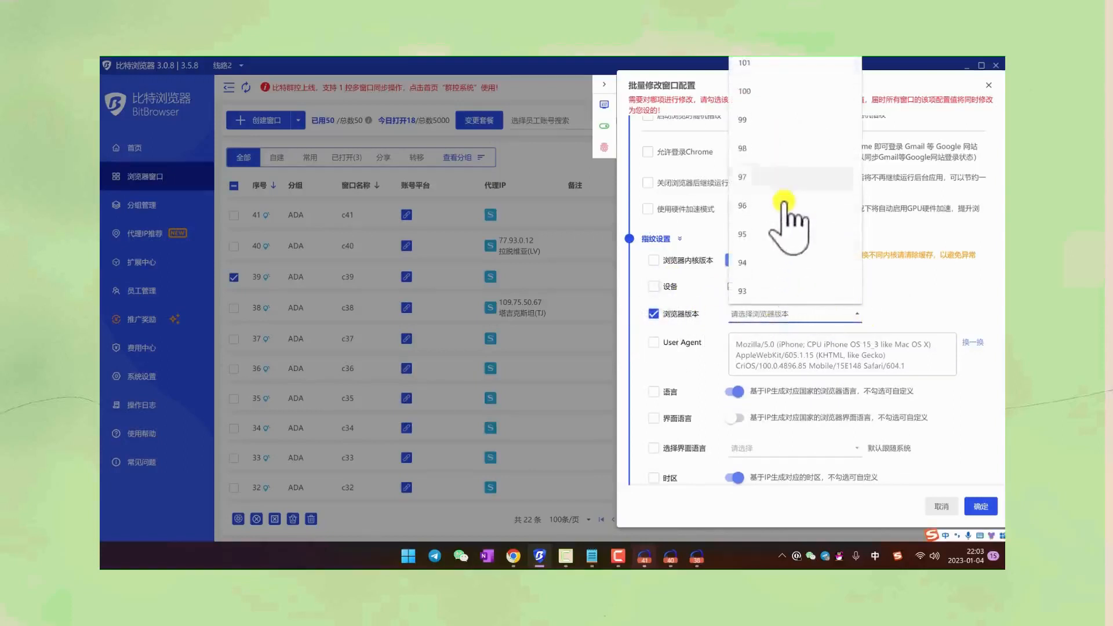
left_click(900, 292)
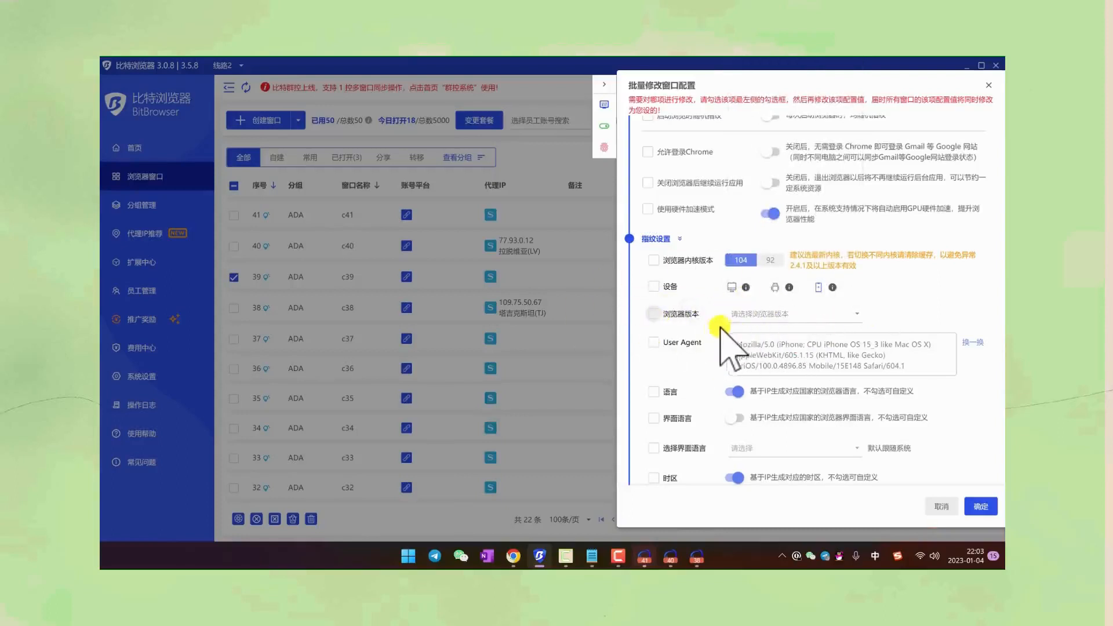
scroll(723, 326, "down", 2)
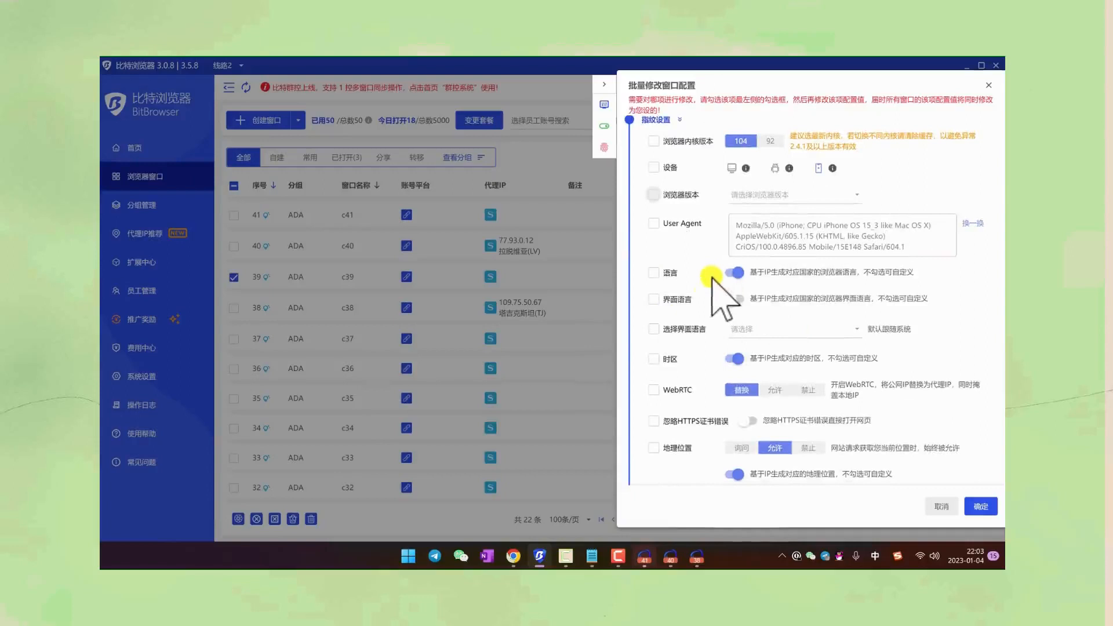
scroll(672, 345, "down", 3)
scroll(674, 375, "down", 10)
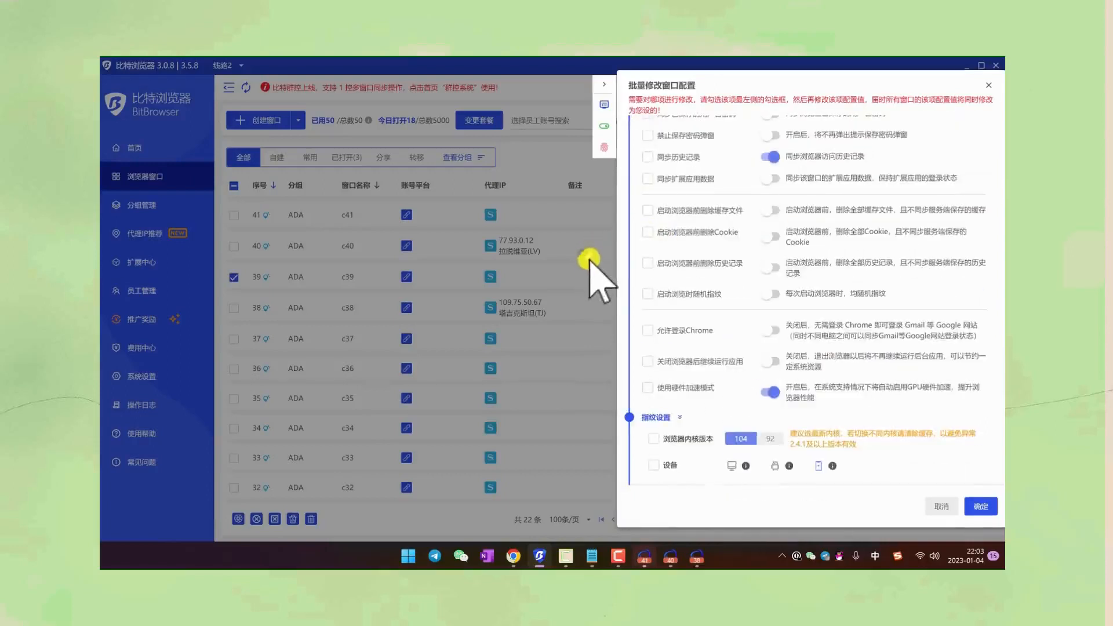
left_click(988, 86)
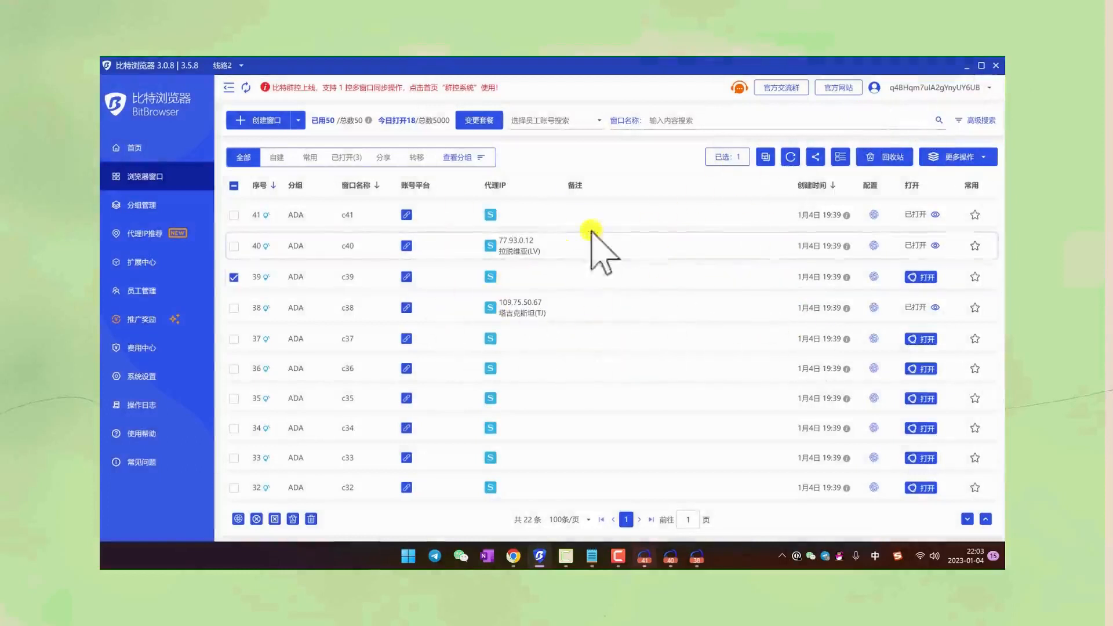
Step: Deselect window c39 in the list and close the open c41 browser window
left_click(492, 244)
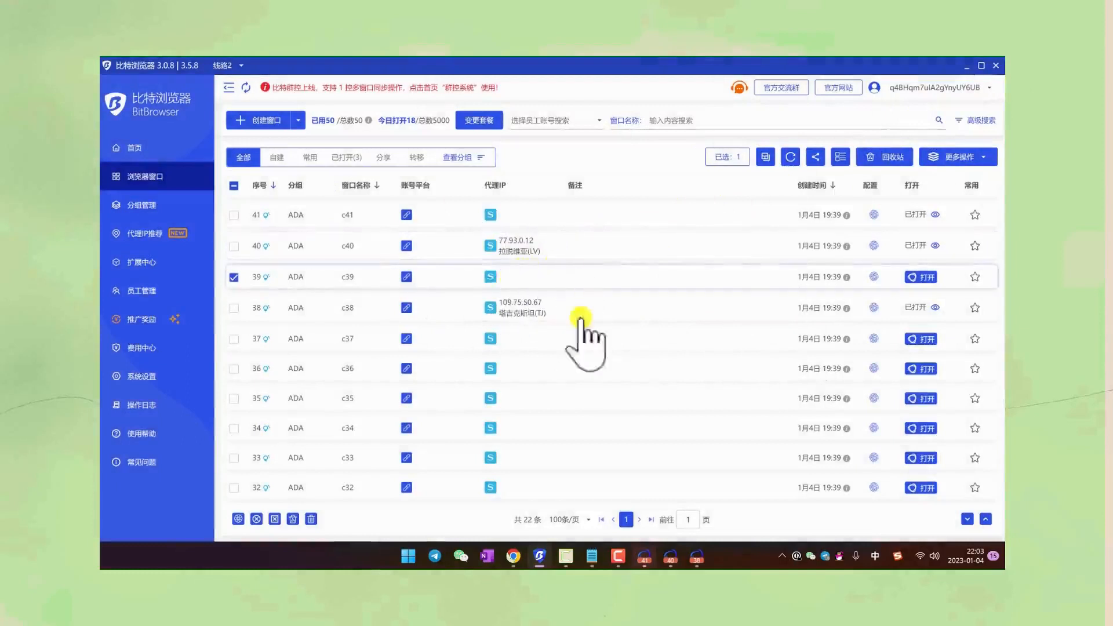
left_click(235, 278)
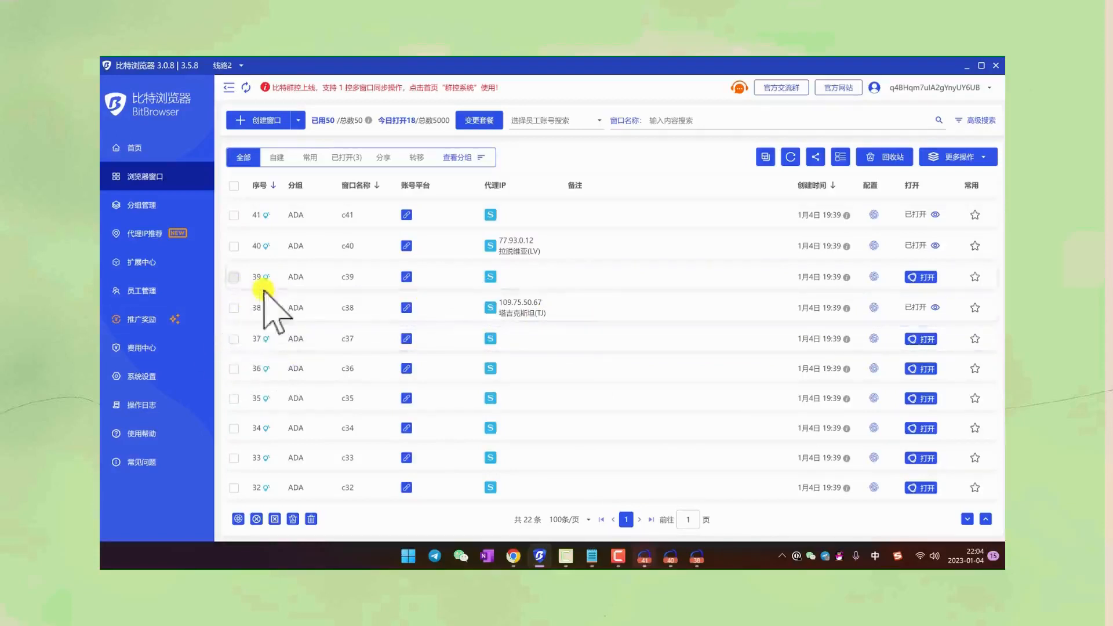
scroll(231, 318, "down", 4)
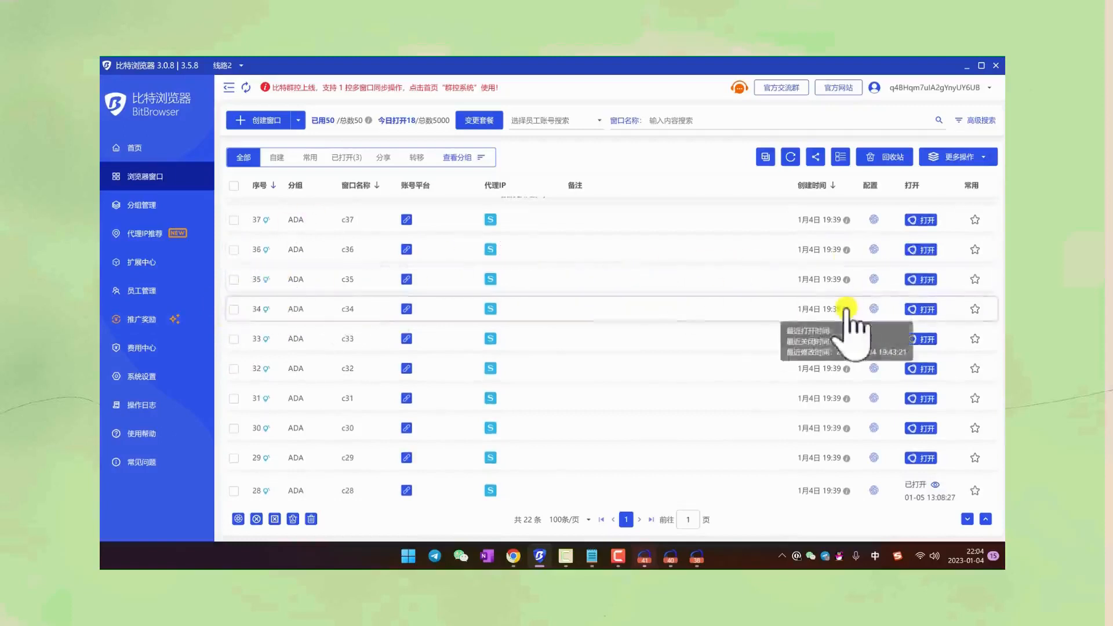
mouse_move(644, 556)
left_click(649, 466)
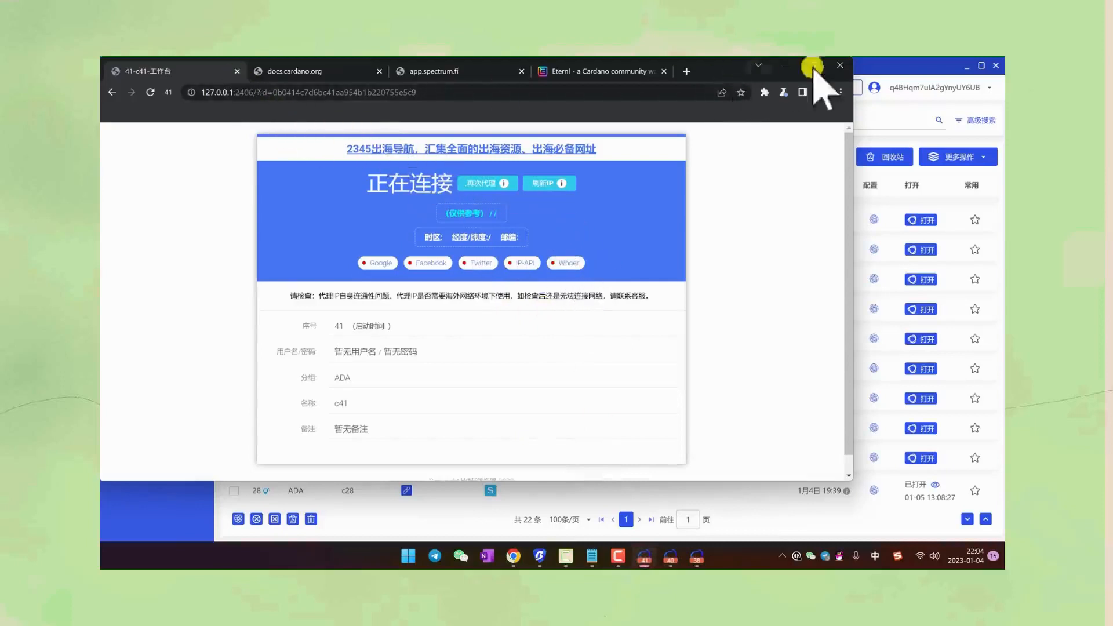
left_click(840, 65)
Step: Switch to the c40 window and examine its Testnets faucet page and its workbench page
left_click(662, 558)
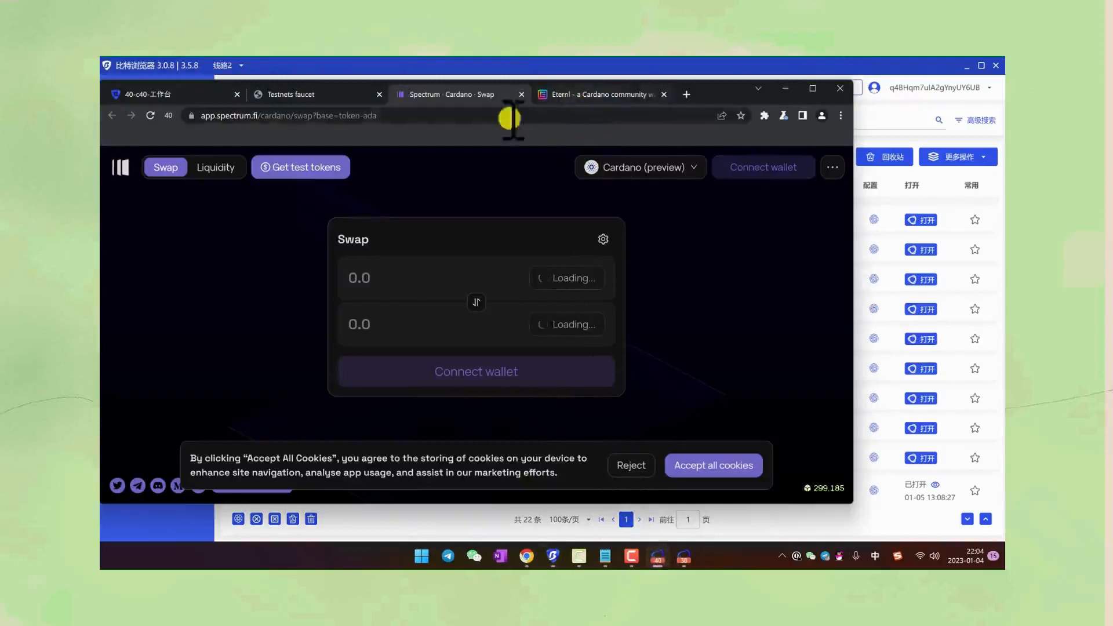
left_click(332, 95)
scroll(449, 211, "down", 7)
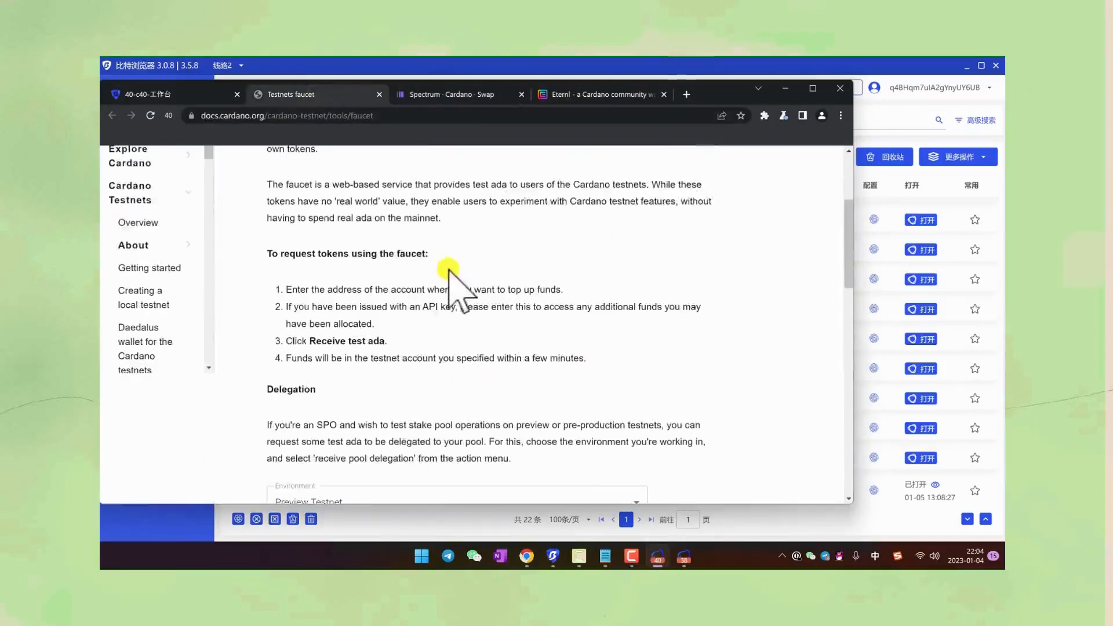
scroll(460, 270, "up", 7)
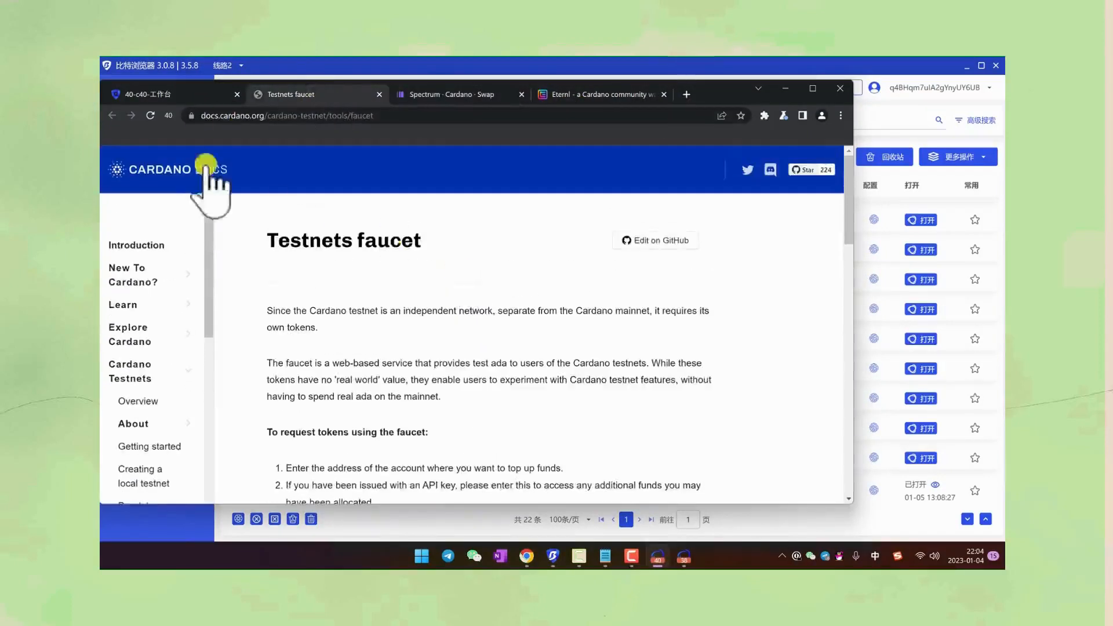
left_click(171, 94)
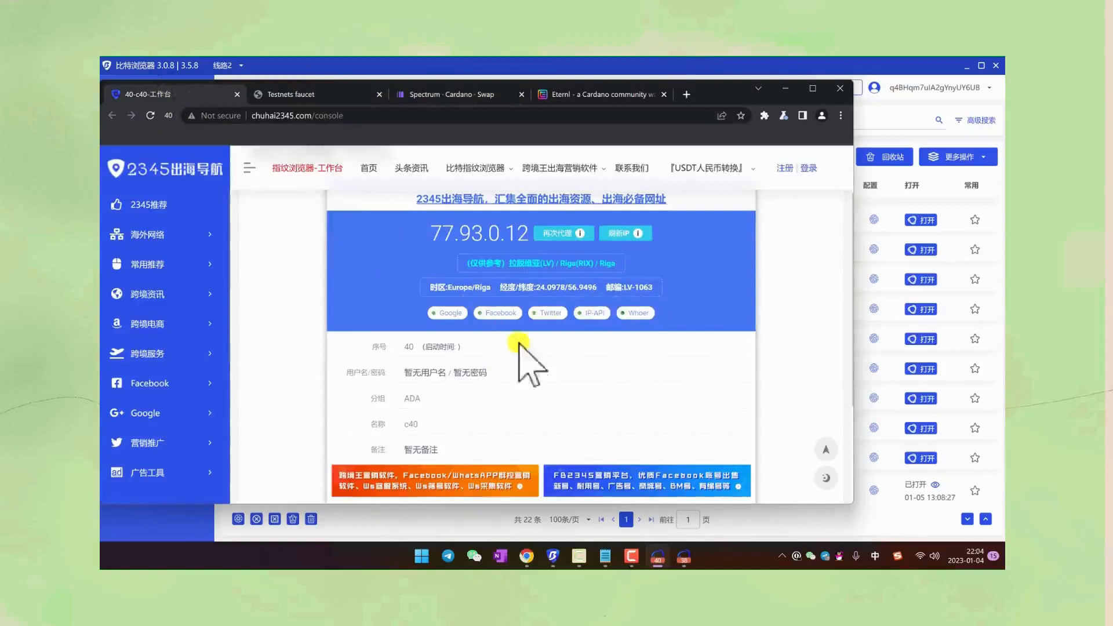
Step: Bring the c38 window forward and rearrange the c38 and c40 windows on the desktop
left_click(683, 555)
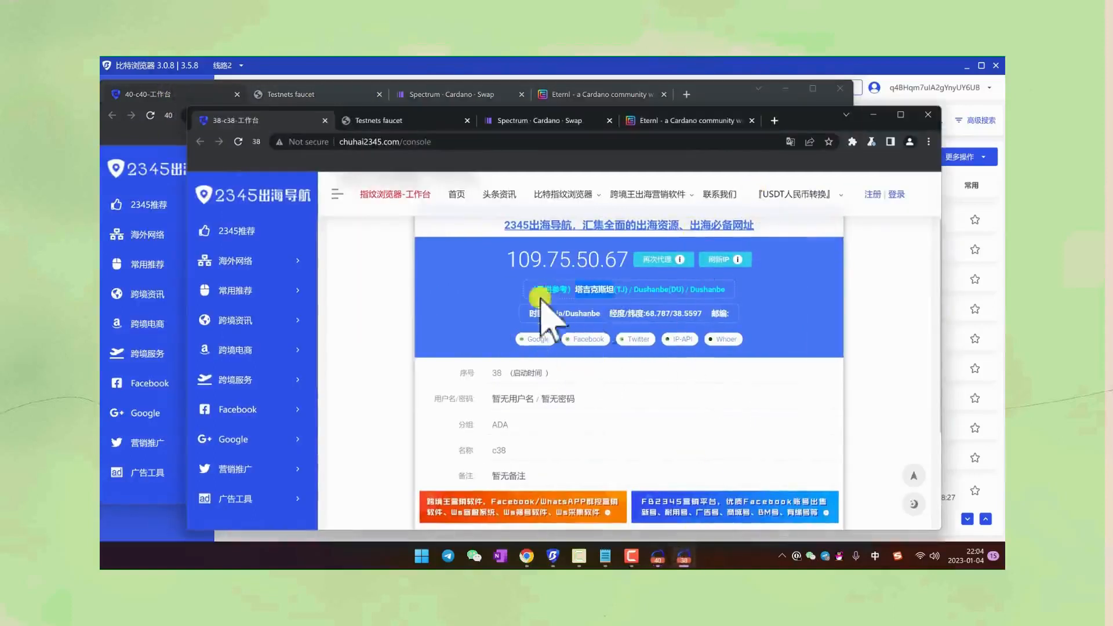
left_click_drag(811, 125, 766, 186)
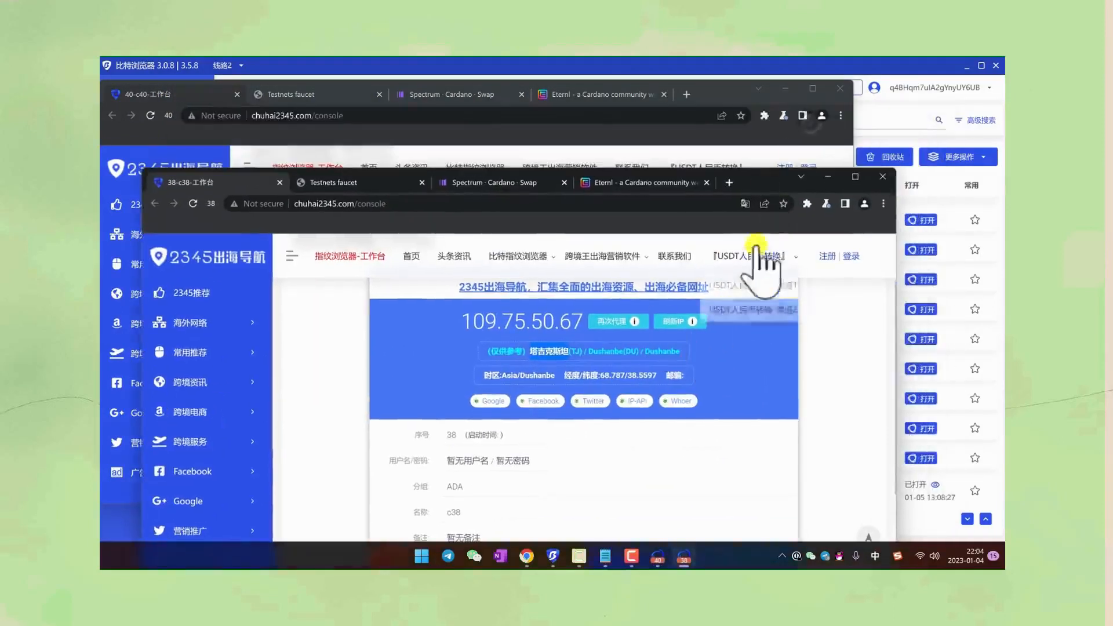
left_click(793, 142)
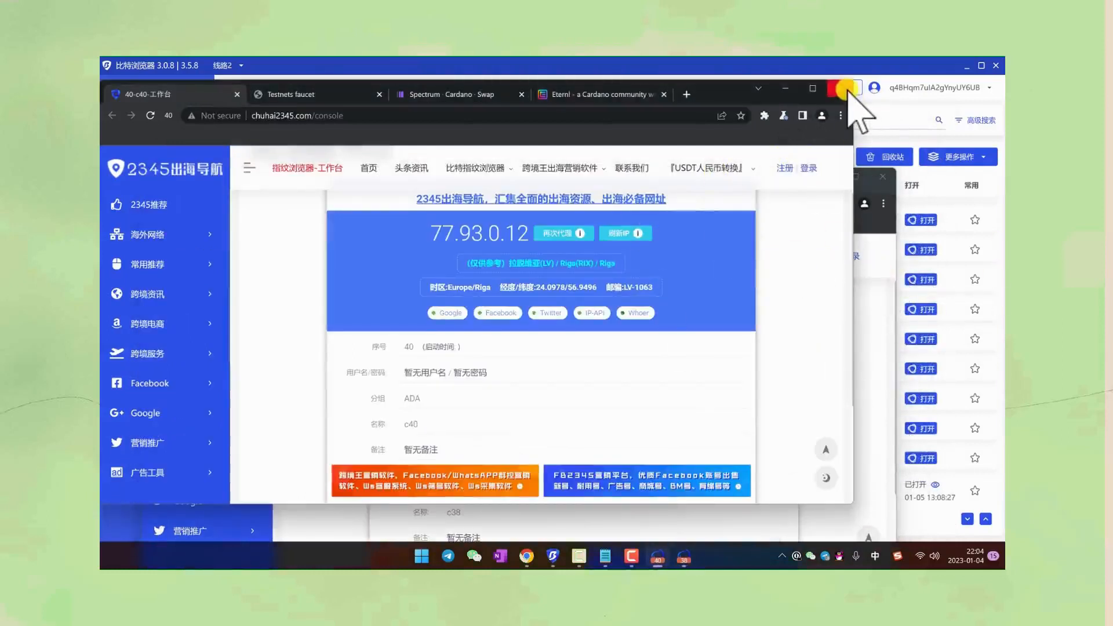
left_click_drag(713, 87, 874, 107)
Step: Switch back to BitBrowser and launch the group control system (群控系统) from its home page
left_click(408, 63)
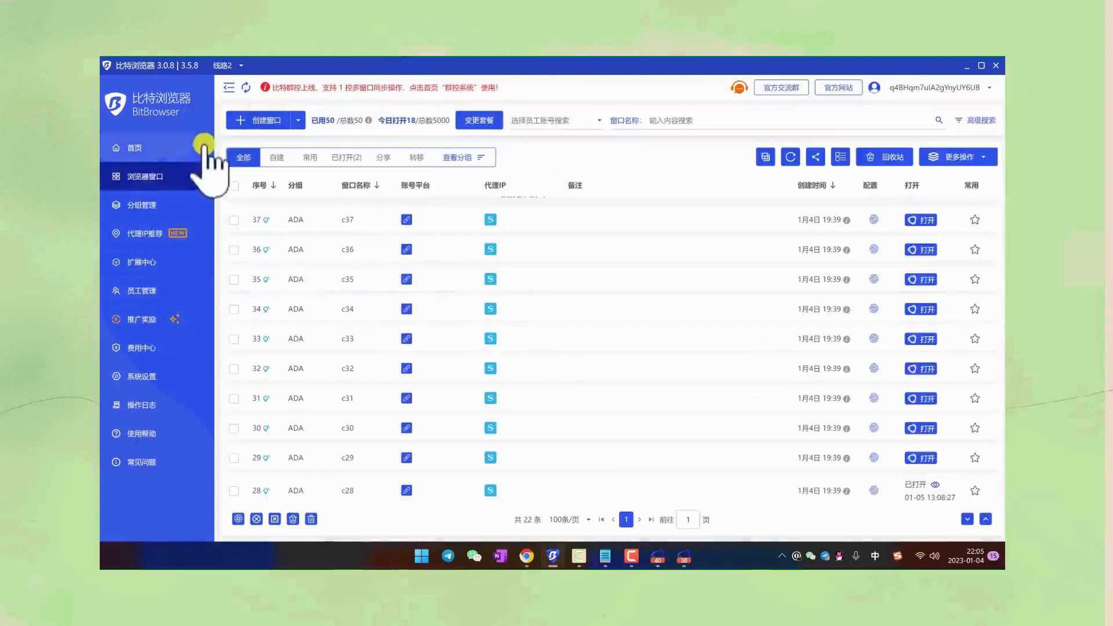
left_click(137, 149)
left_click(310, 139)
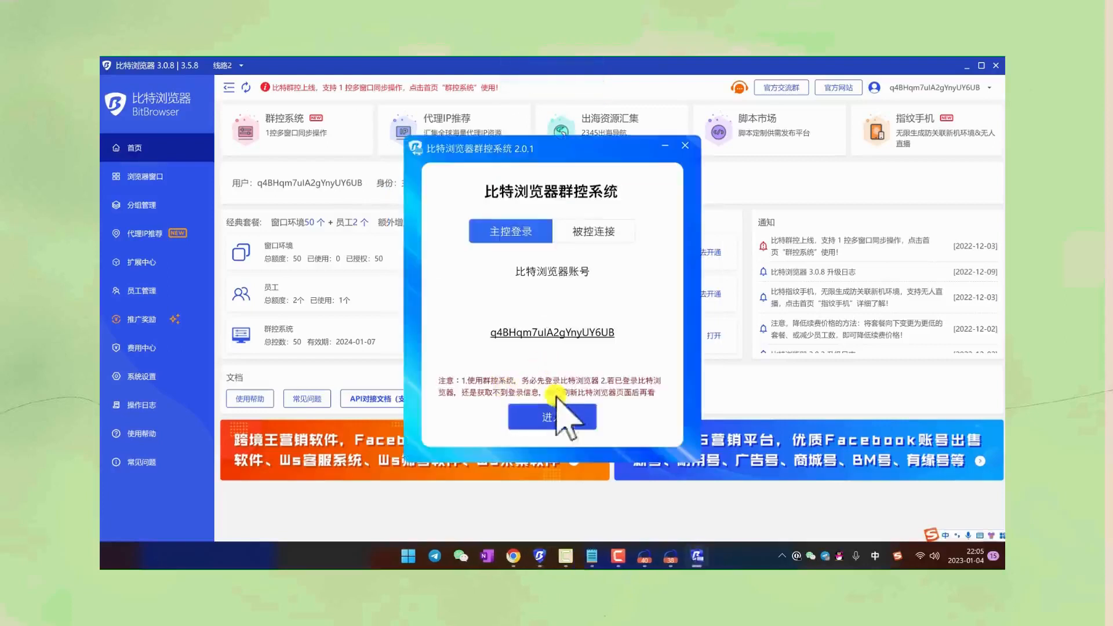
Step: Enter the group control system and add the local windows c40 and c38 to the controlled window list
left_click(587, 417)
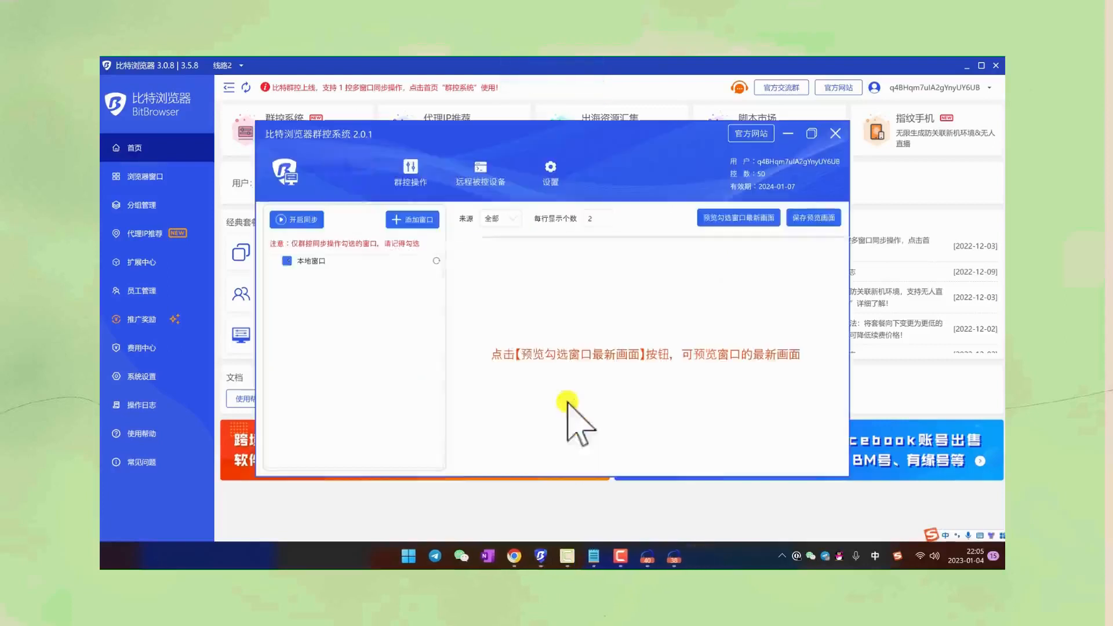
left_click(417, 219)
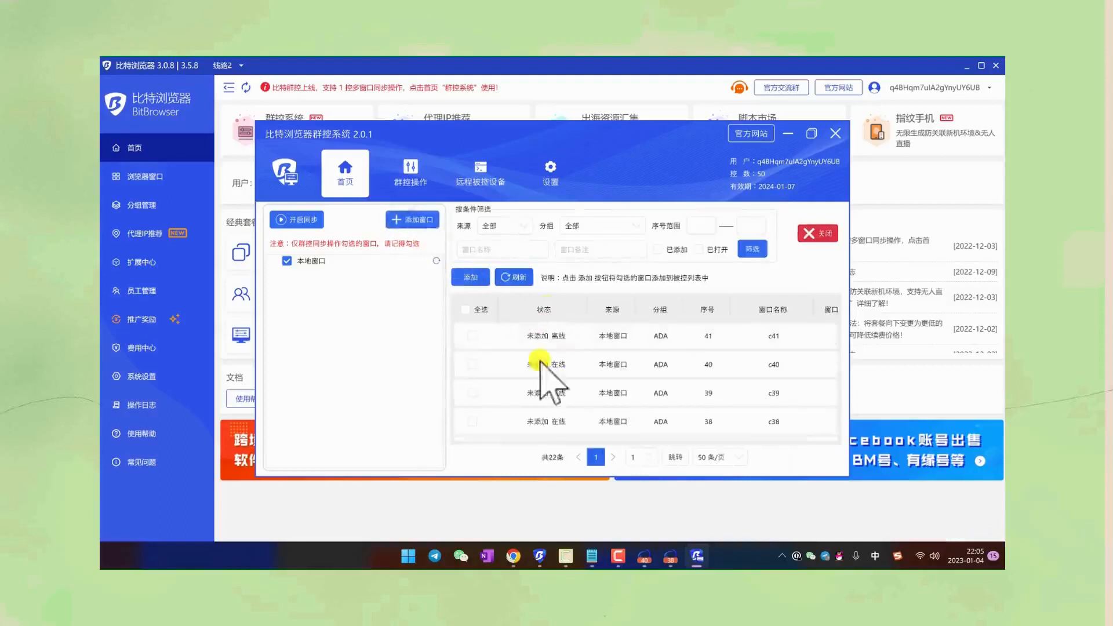
left_click(472, 364)
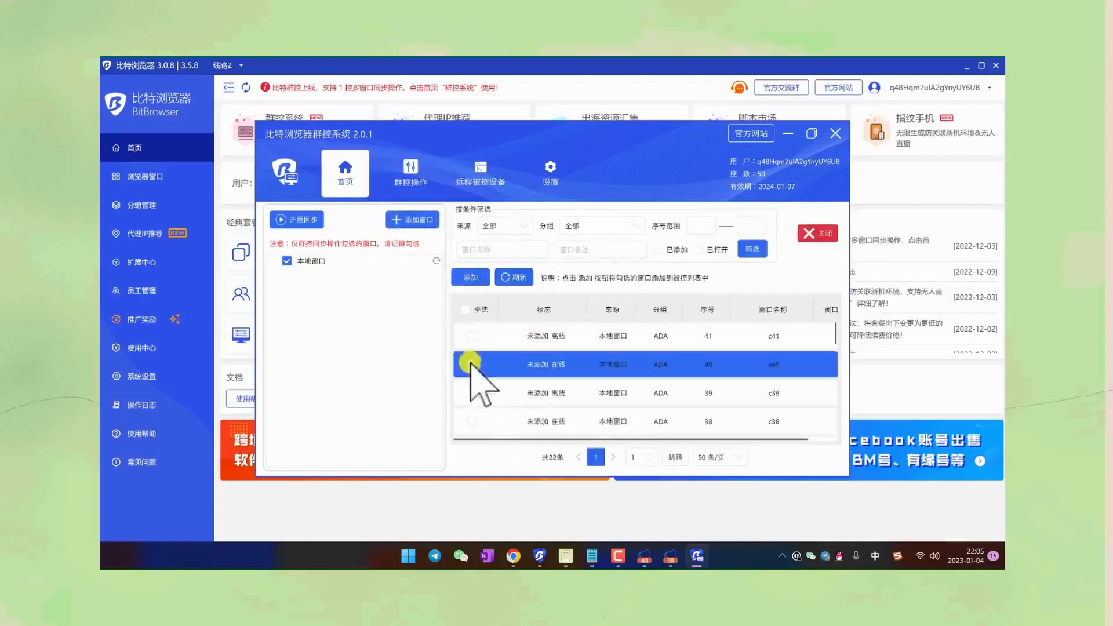
left_click(472, 421)
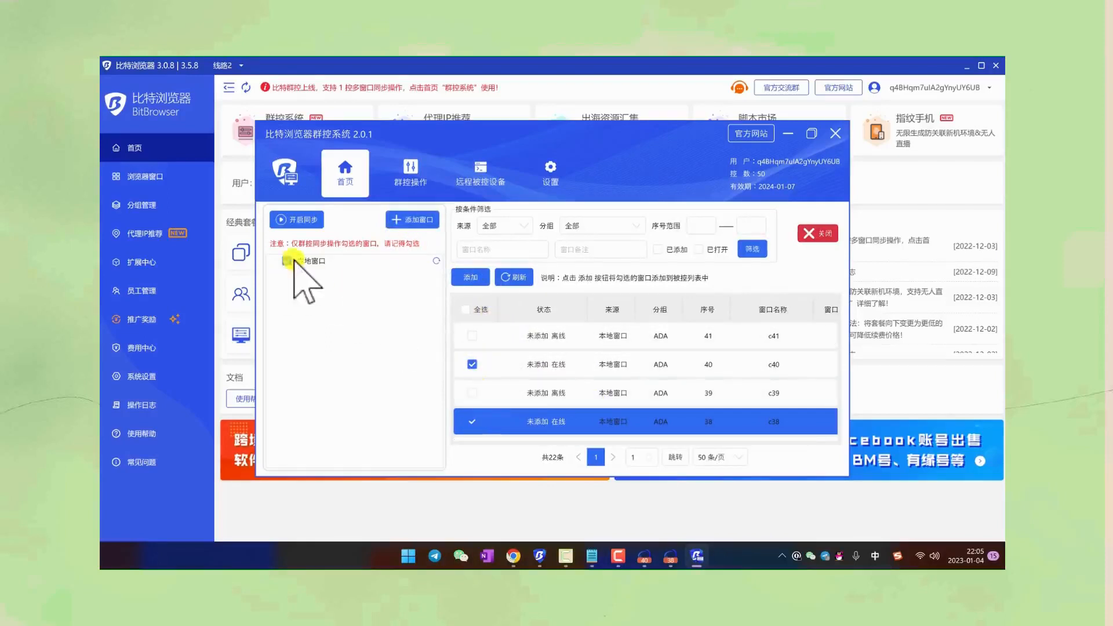
left_click(416, 221)
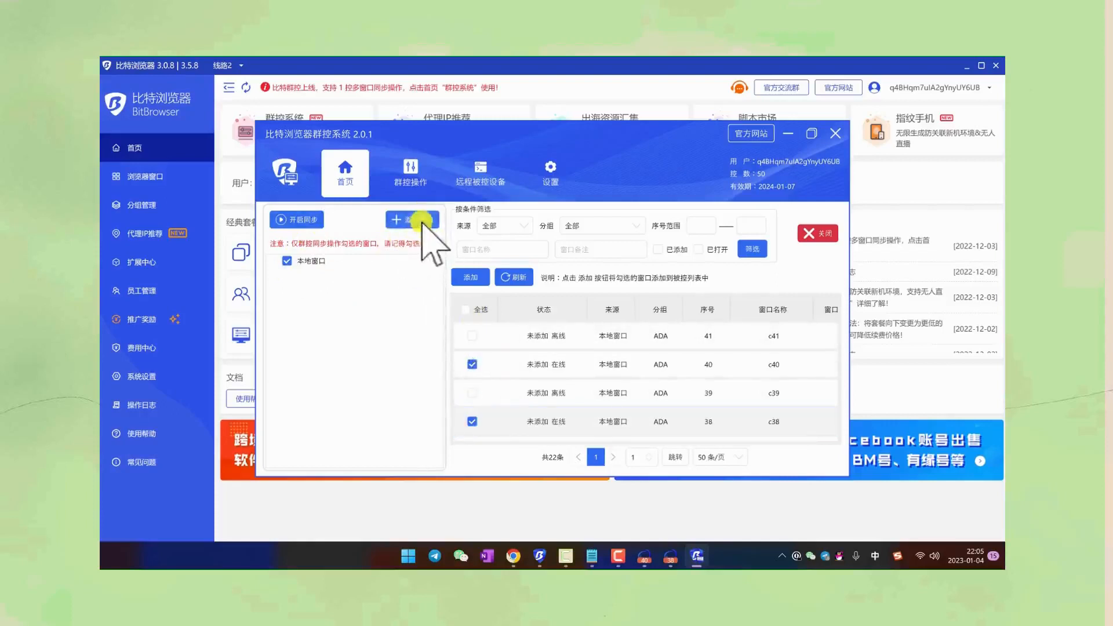
left_click(298, 262)
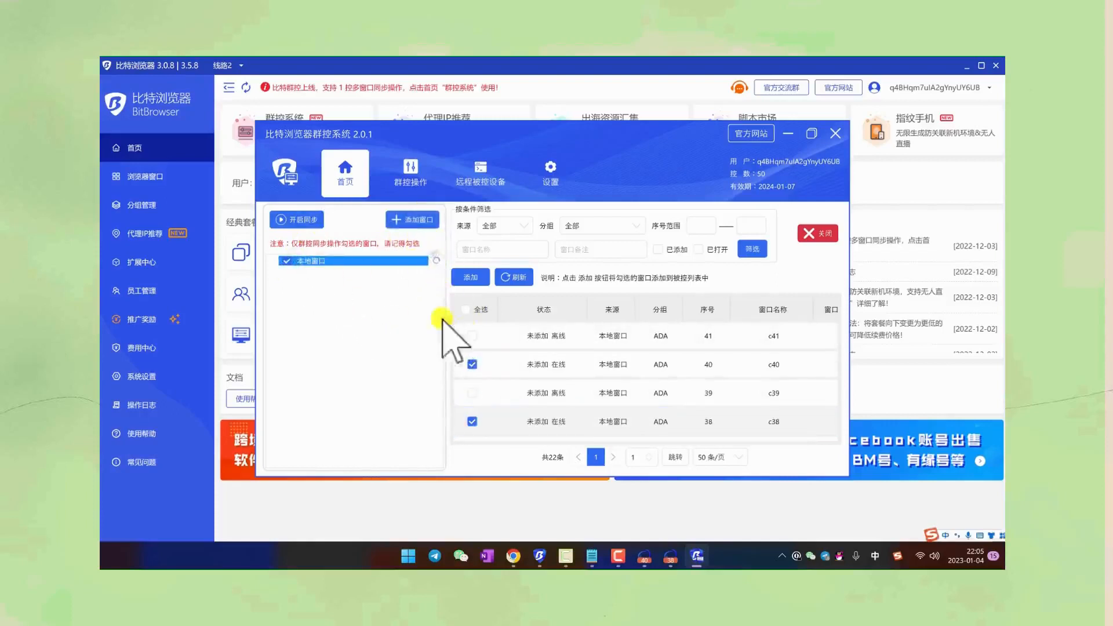
left_click(469, 275)
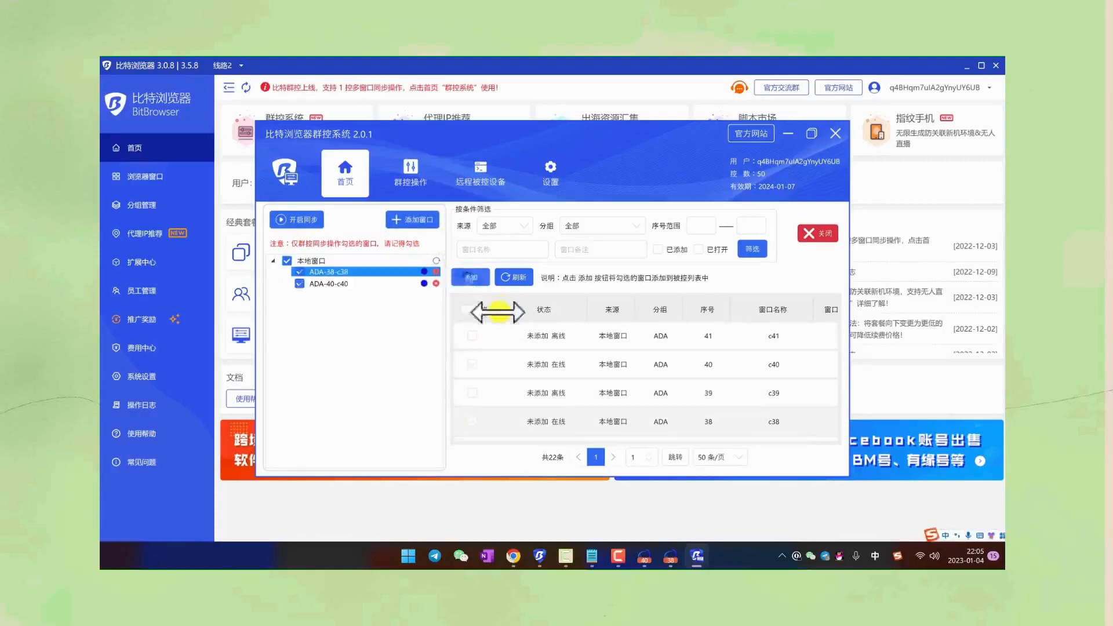
Step: Set the c38 window as the master (主控) and start the window synchronization
right_click(369, 273)
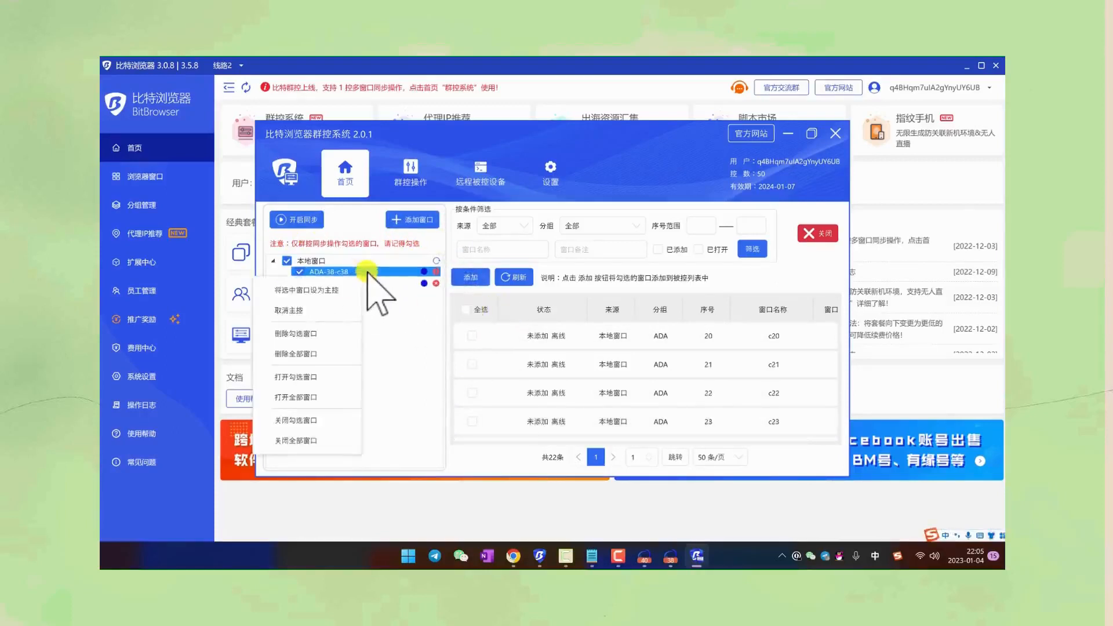
left_click(335, 289)
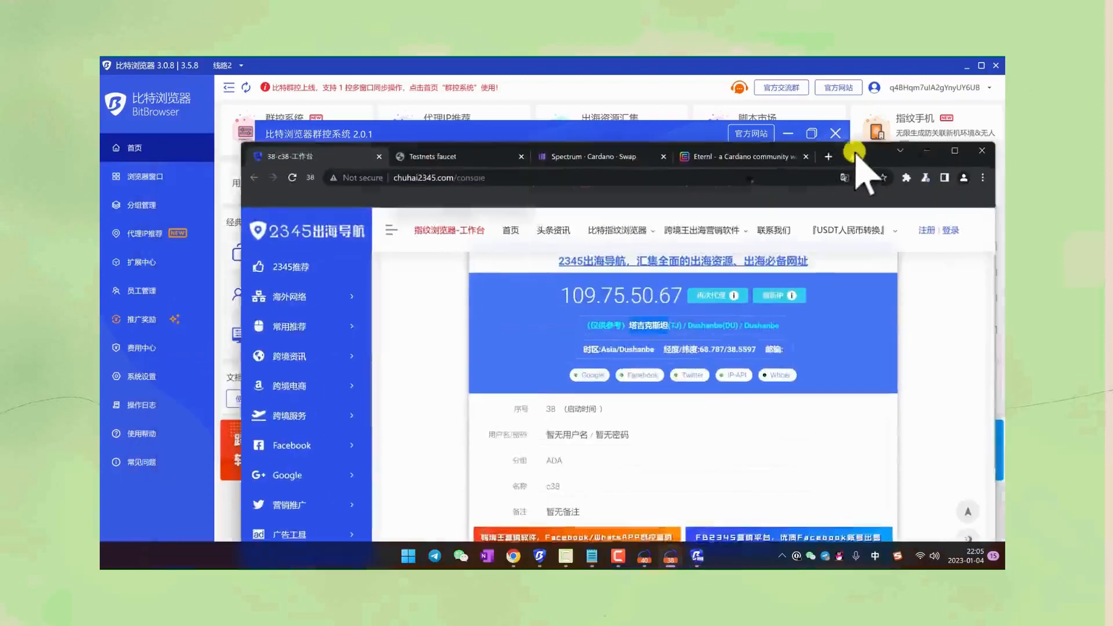
left_click(501, 136)
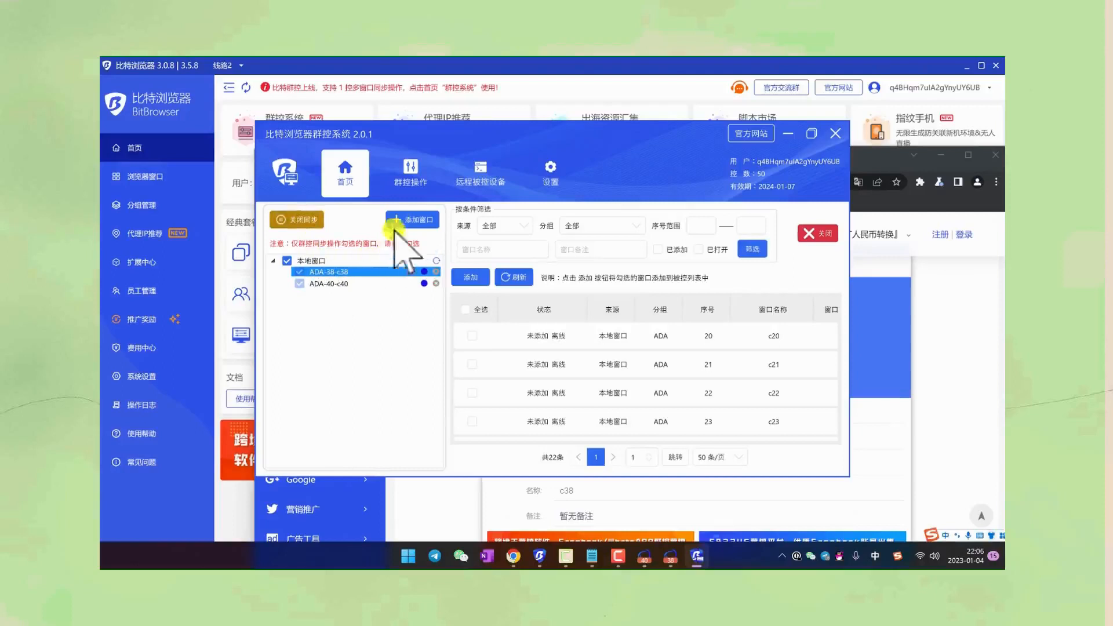
Step: Arrange the controlled browser windows in a grid (宫格排列) and move the group control window clear of them
left_click(405, 174)
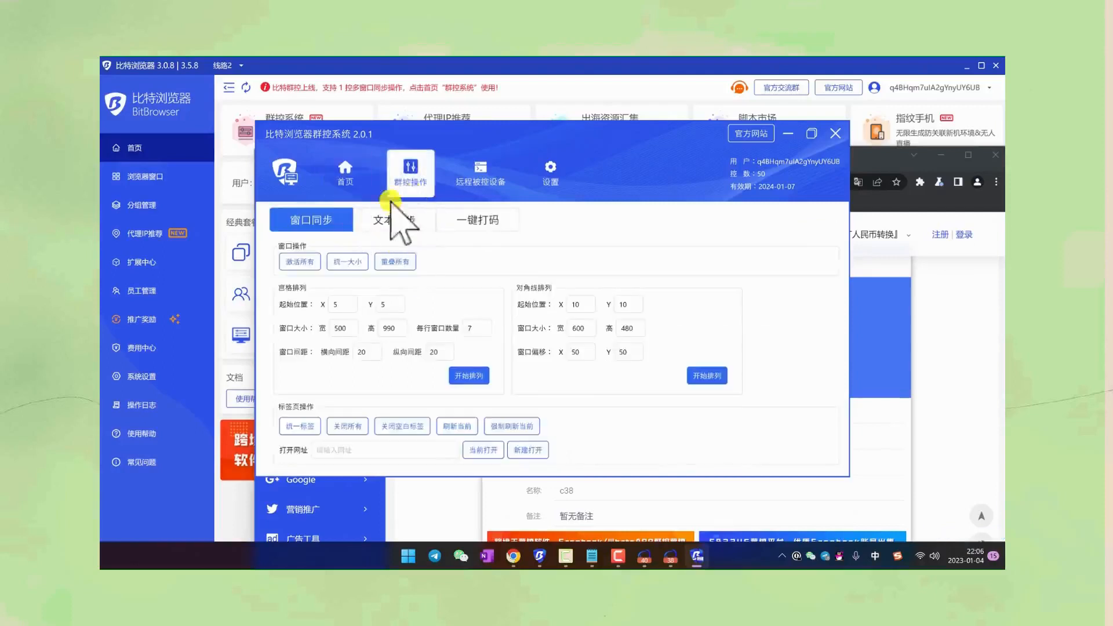
left_click(468, 375)
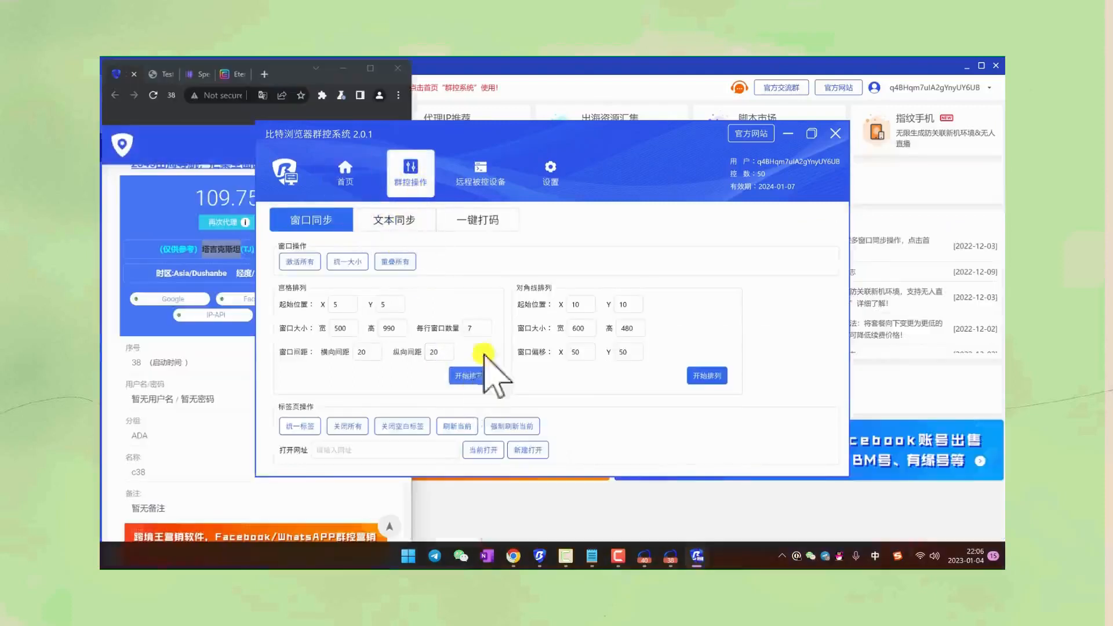
left_click_drag(522, 137, 898, 187)
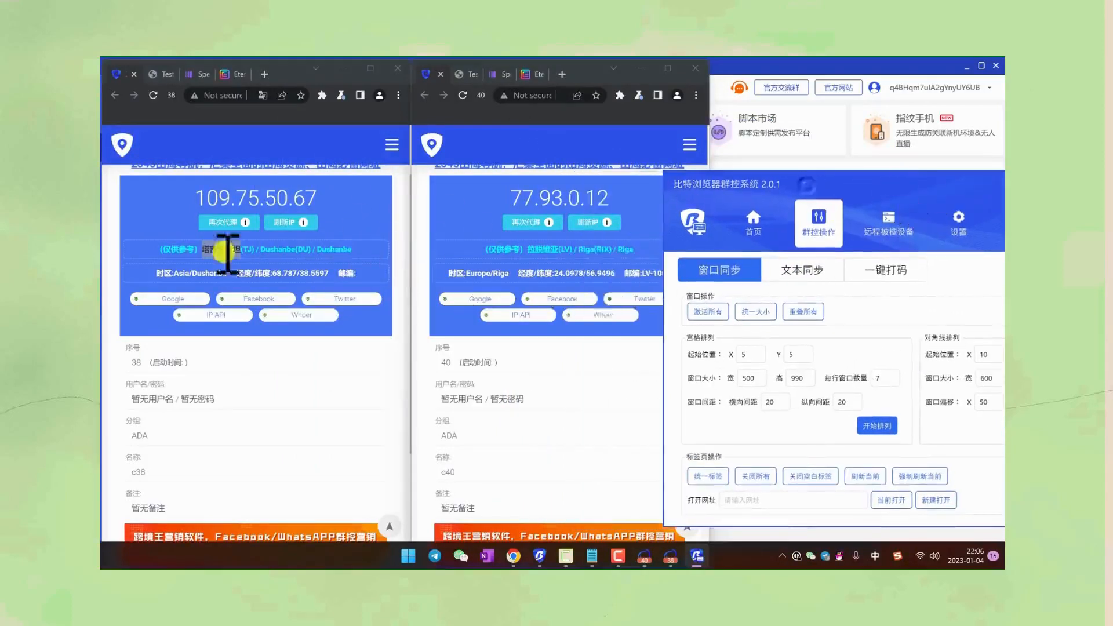
Step: Scroll the workbench pages of the c38 and c40 windows up and down to check how scrolling synchronizes
scroll(225, 241, "down", 3)
scroll(228, 241, "up", 4)
scroll(234, 246, "down", 2)
scroll(235, 251, "down", 8)
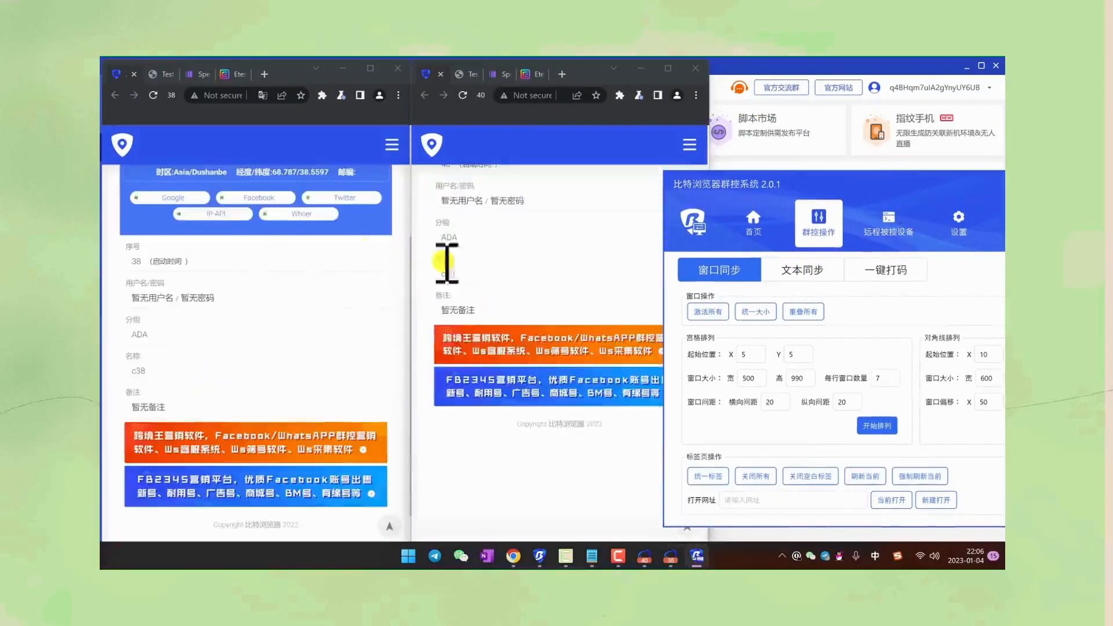
scroll(246, 242, "up", 10)
scroll(241, 241, "down", 4)
scroll(237, 232, "up", 5)
Step: Switch the c38 window between its Testnets faucet and Spectrum pages to check whether c40 follows
left_click(162, 73)
scroll(194, 145, "down", 1)
scroll(332, 239, "up", 1)
left_click(197, 74)
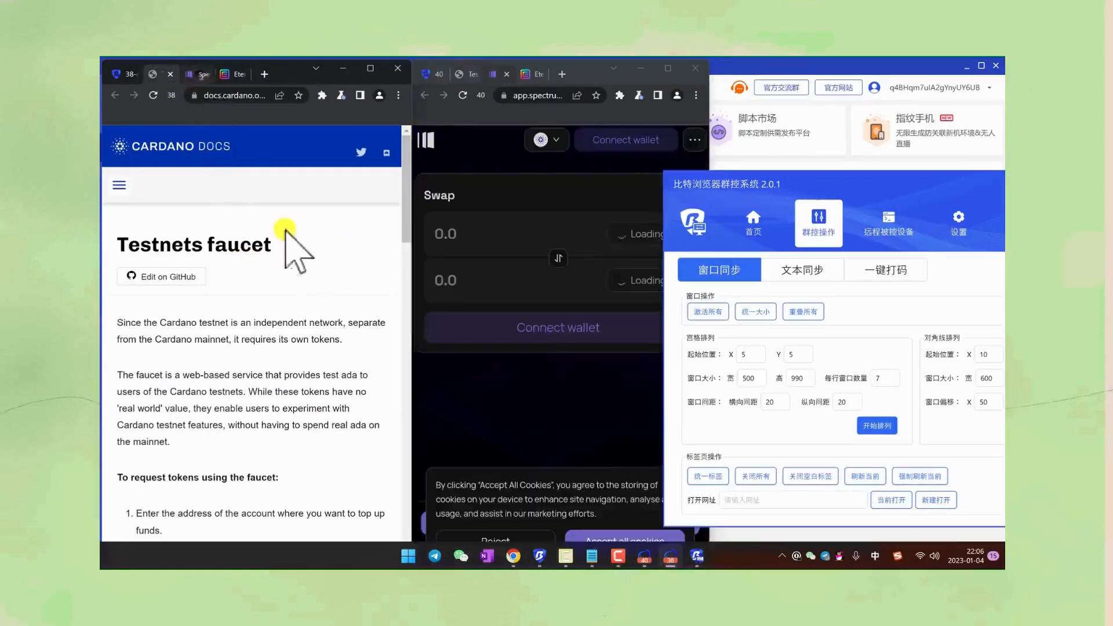
left_click(162, 74)
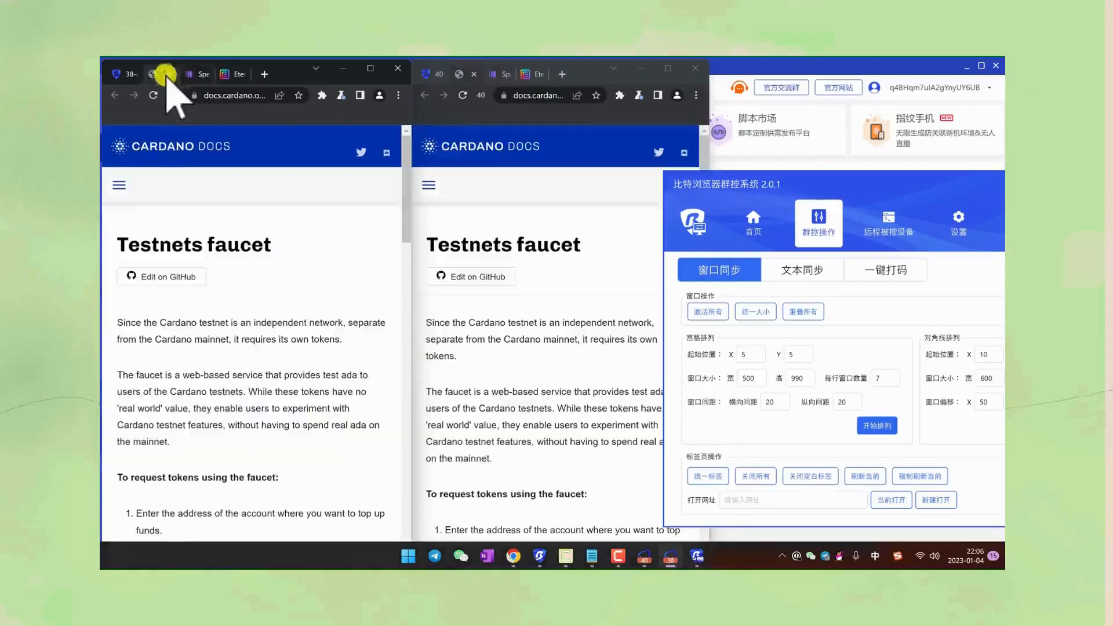
Step: Try to load baidu.com in a new tab of the c38 window and return to the Testnets faucet page
left_click(265, 75)
type("baidu.com")
key("Return")
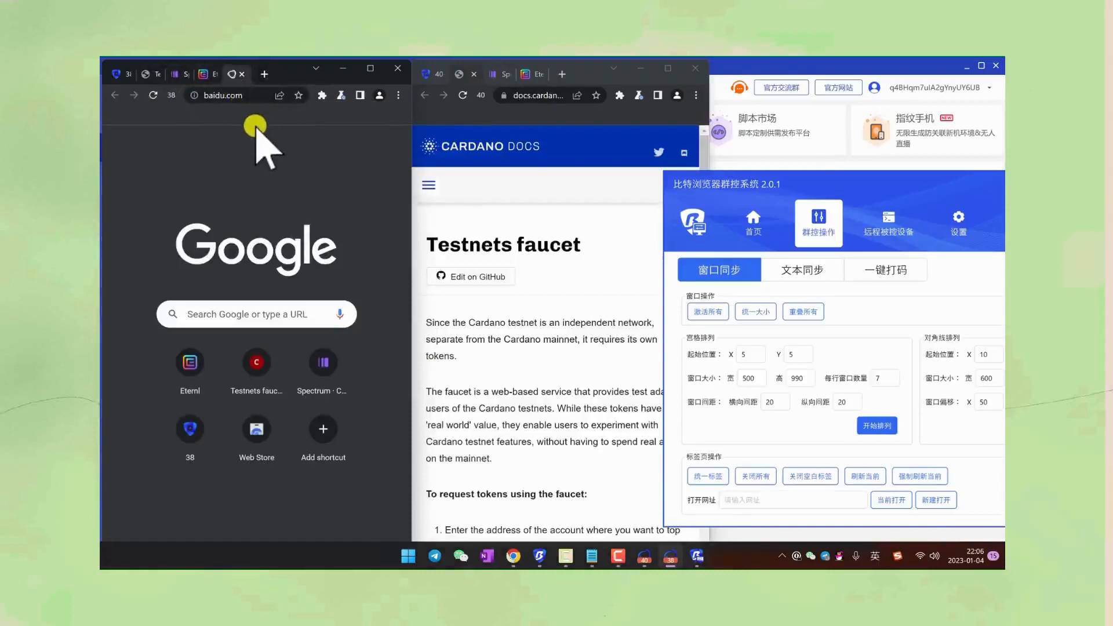
left_click(149, 74)
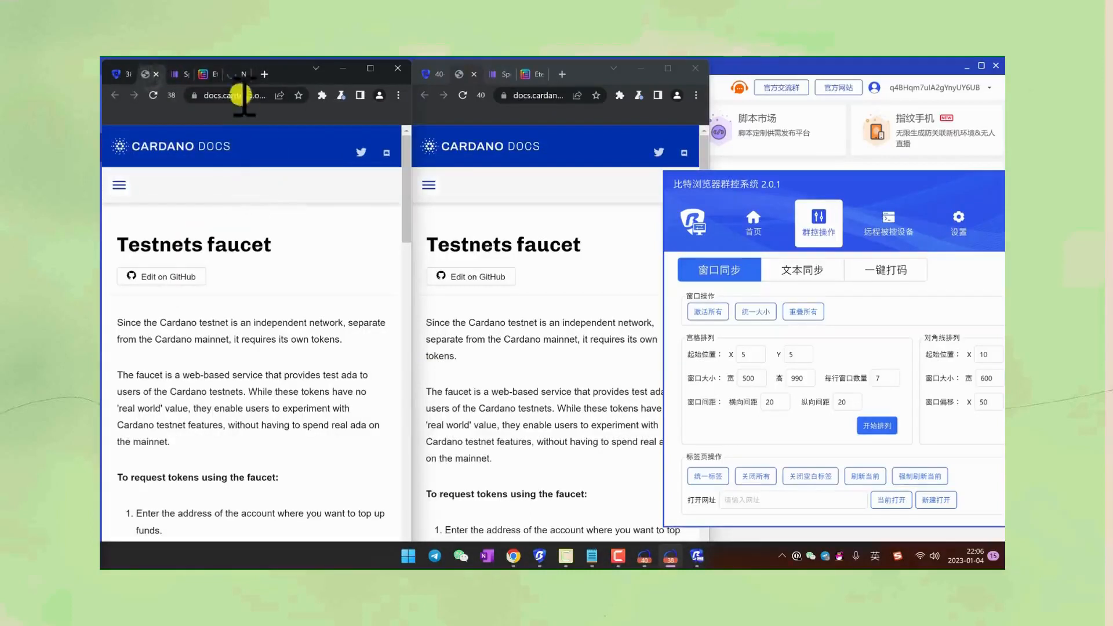
Step: Open a new tab in the c40 window and bring both browser windows back to the Testnets faucet page
left_click(570, 76)
left_click(530, 96)
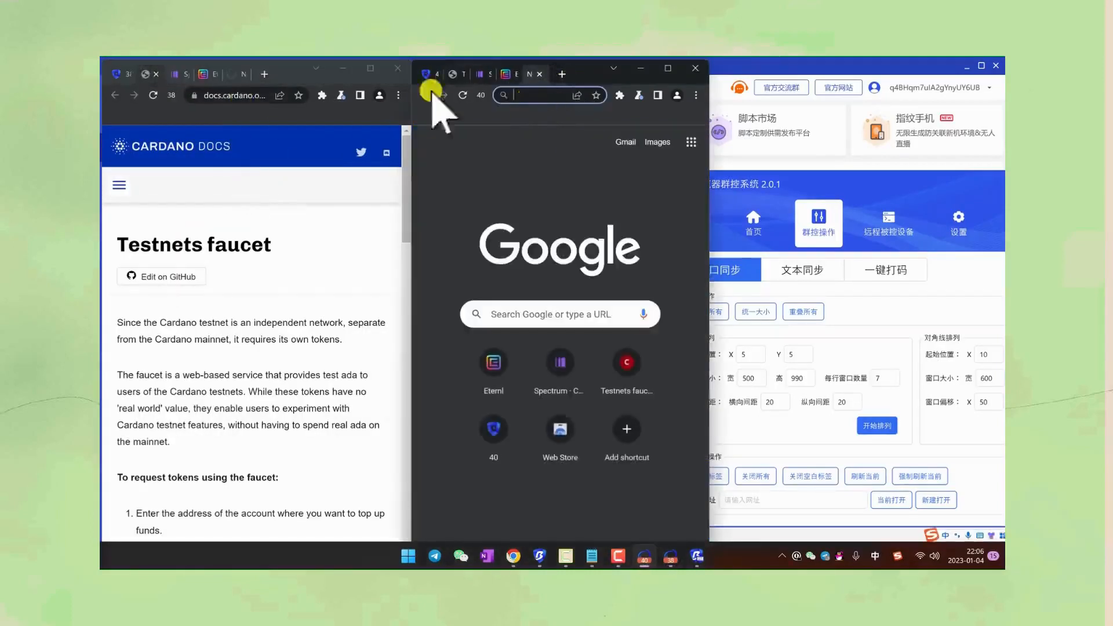
left_click(232, 74)
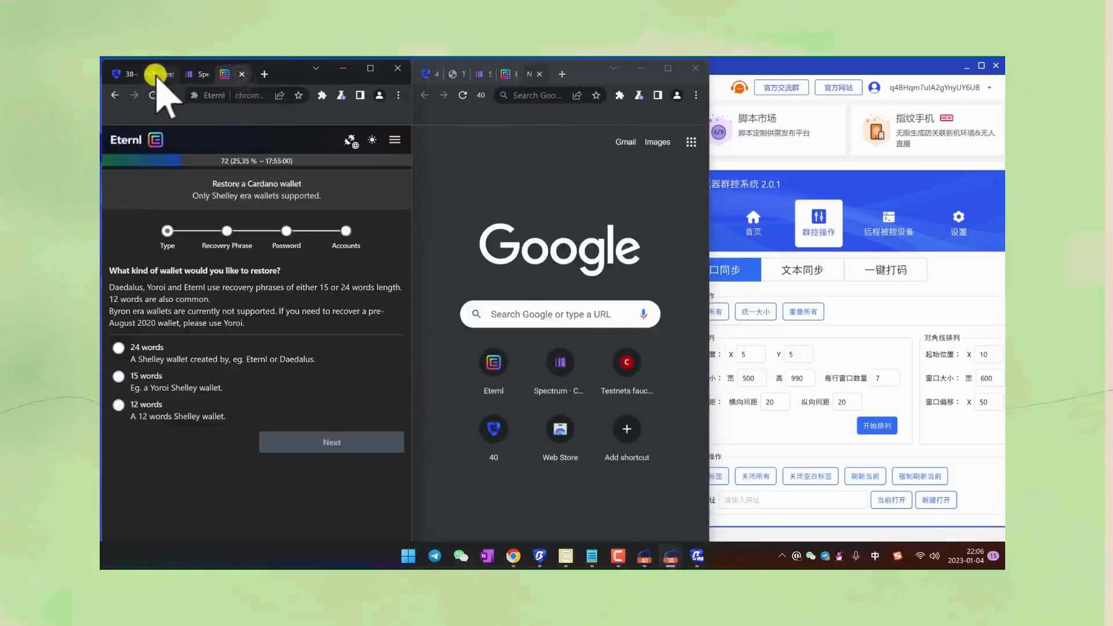
left_click(159, 75)
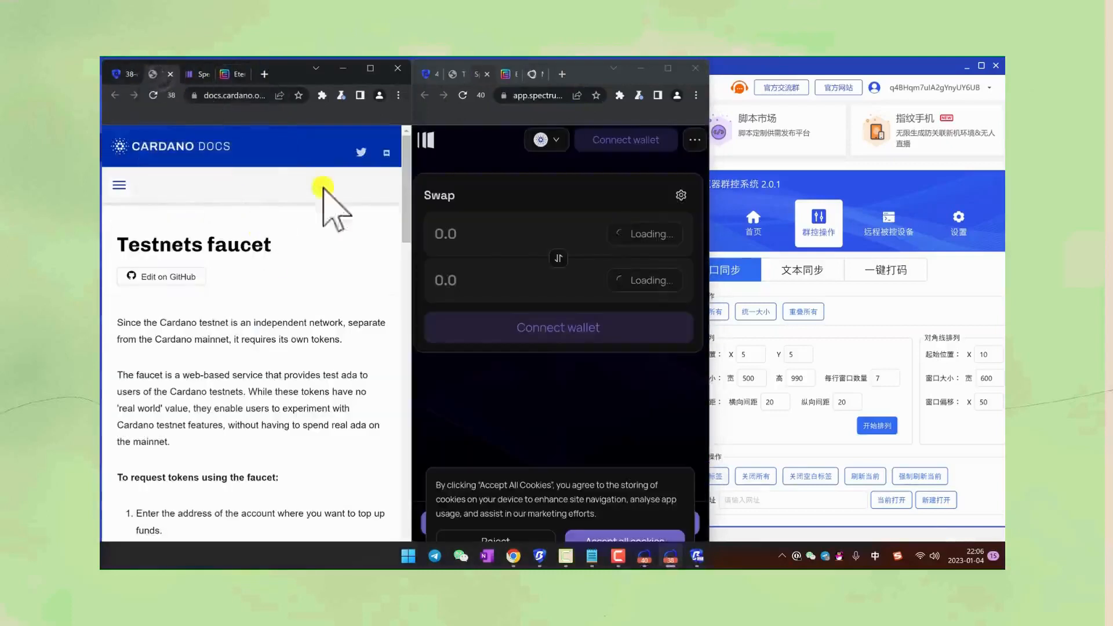
left_click(506, 74)
left_click(457, 74)
Step: Examine the faucet request form in both browser windows and place the cursor in c38's Address field
scroll(313, 220, "down", 3)
scroll(293, 227, "up", 3)
scroll(293, 227, "down", 6)
scroll(261, 318, "down", 2)
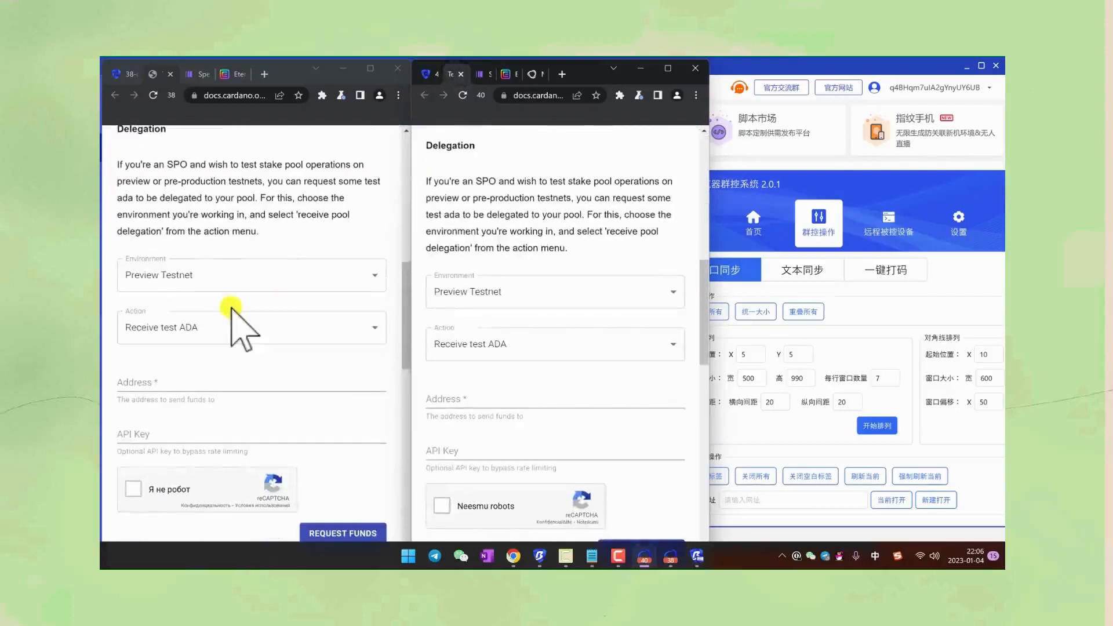
left_click(247, 322)
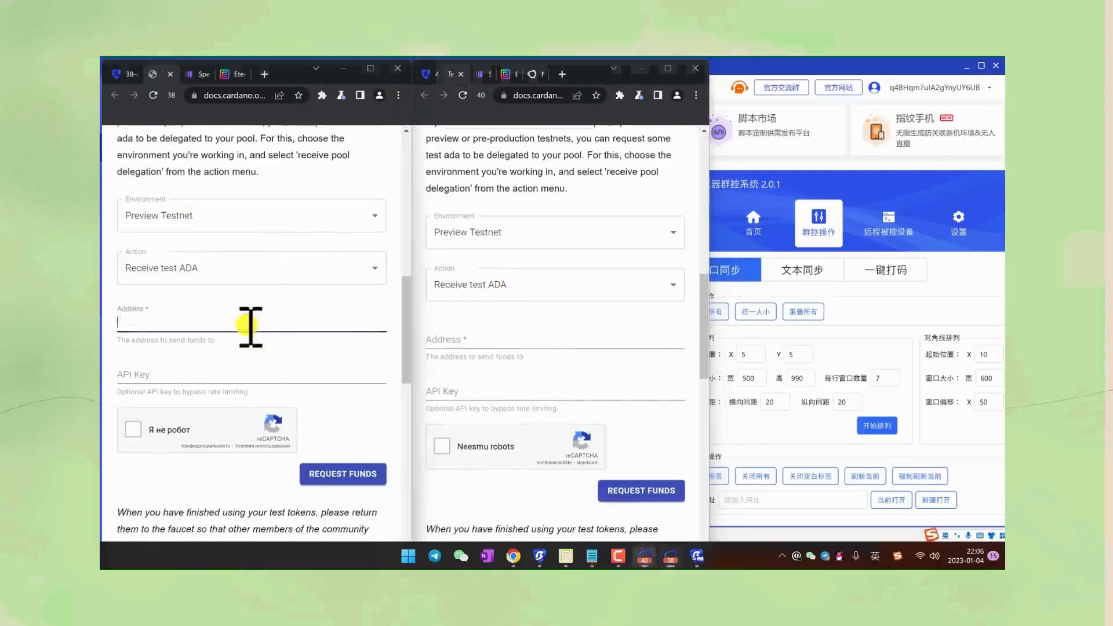
scroll(315, 255, "up", 2)
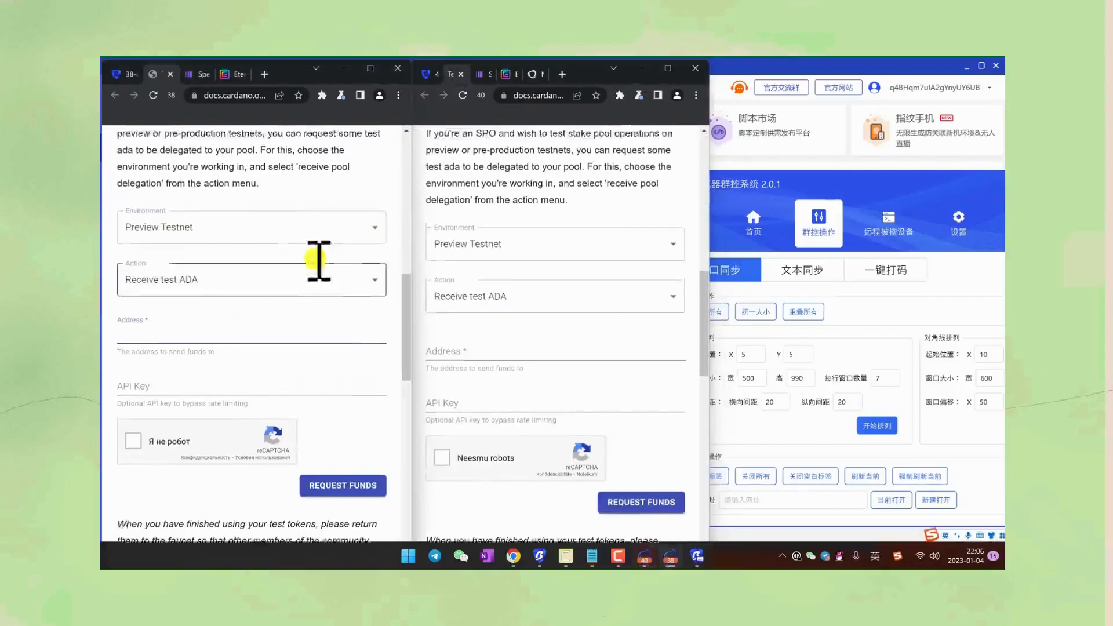
Step: Move the group control window over the browser windows and review its home page with the controlled window list
left_click_drag(869, 182, 726, 174)
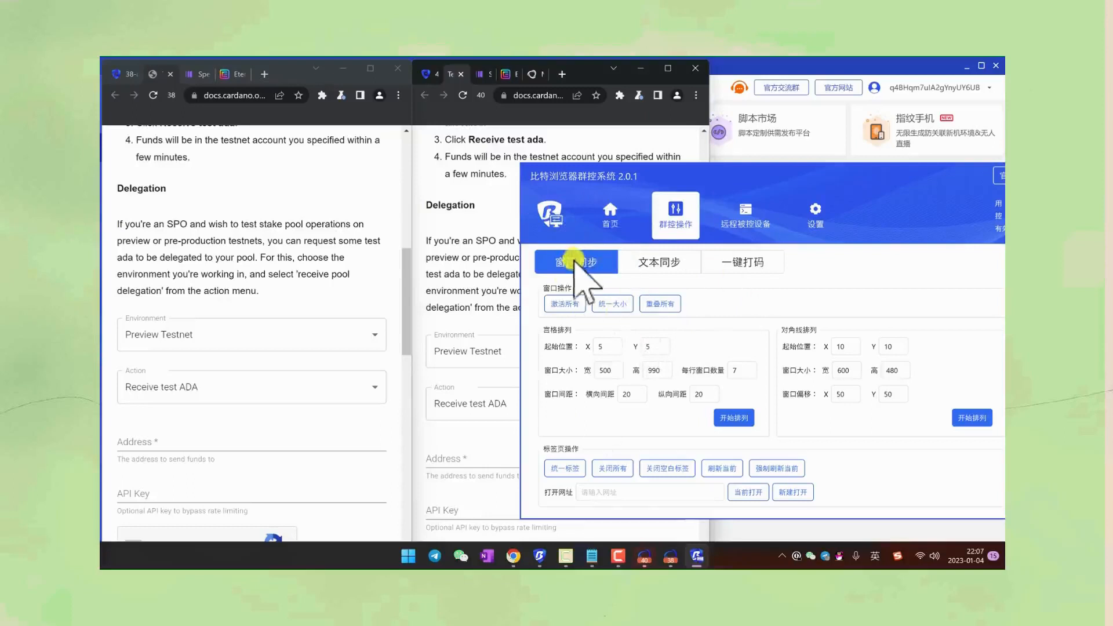
left_click(610, 218)
left_click(661, 217)
left_click(594, 220)
left_click_drag(708, 169, 518, 164)
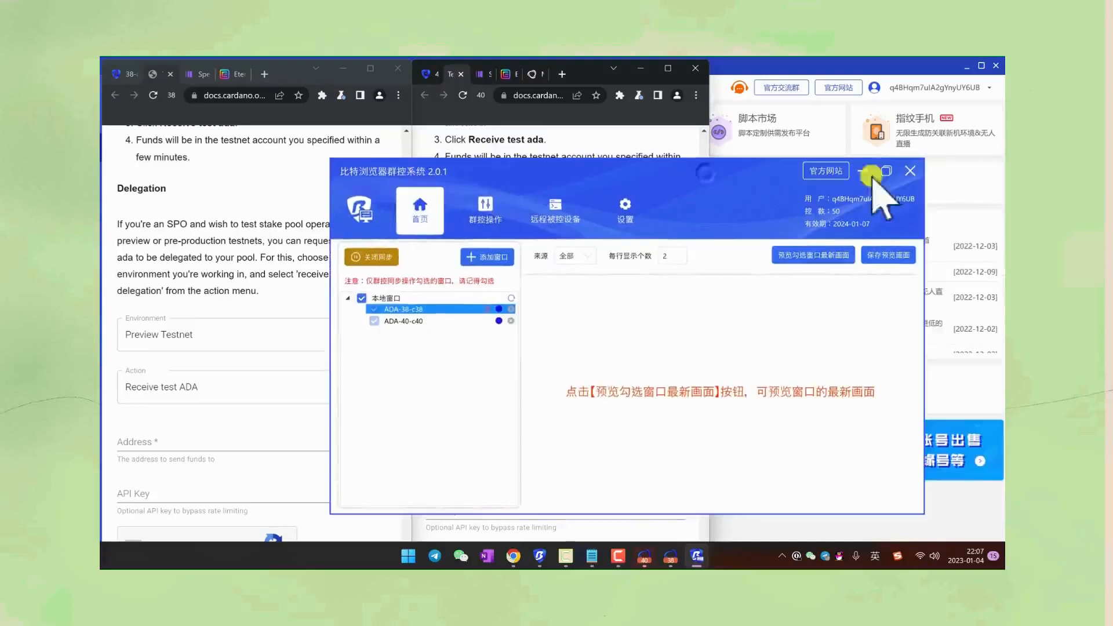
left_click(904, 171)
left_click(666, 373)
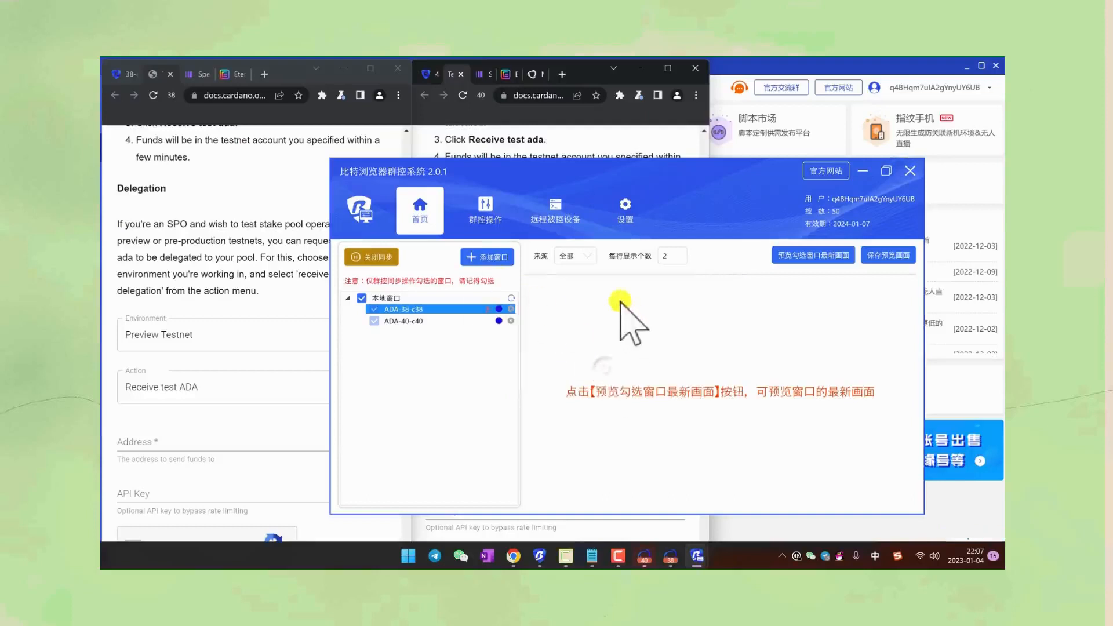
Step: Stop the window synchronization and preview the latest view of the checked windows
left_click(486, 209)
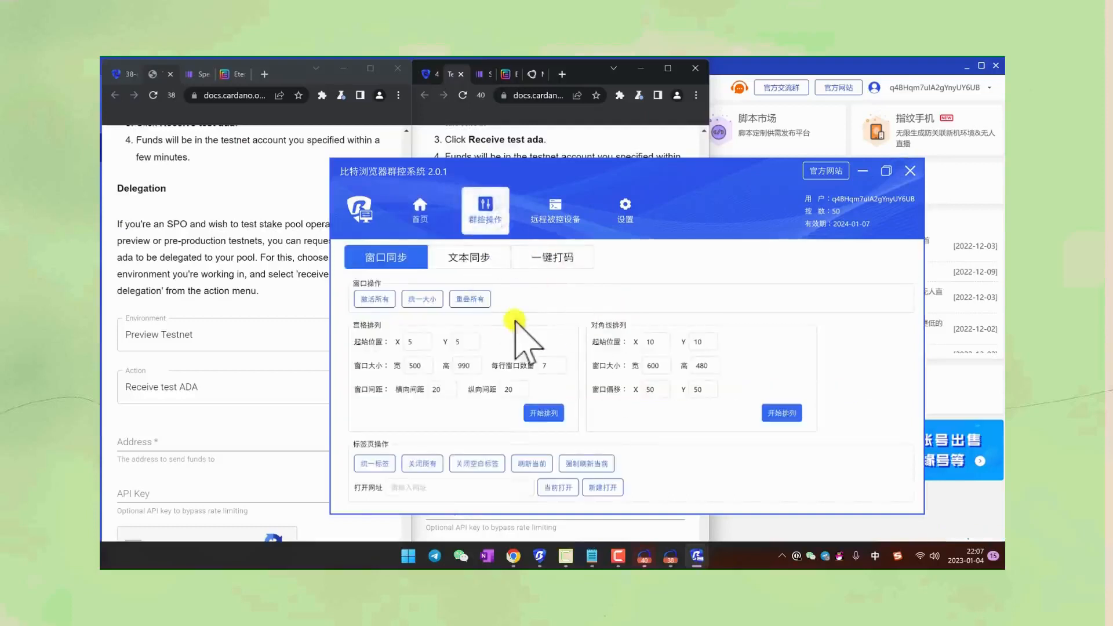
left_click(418, 223)
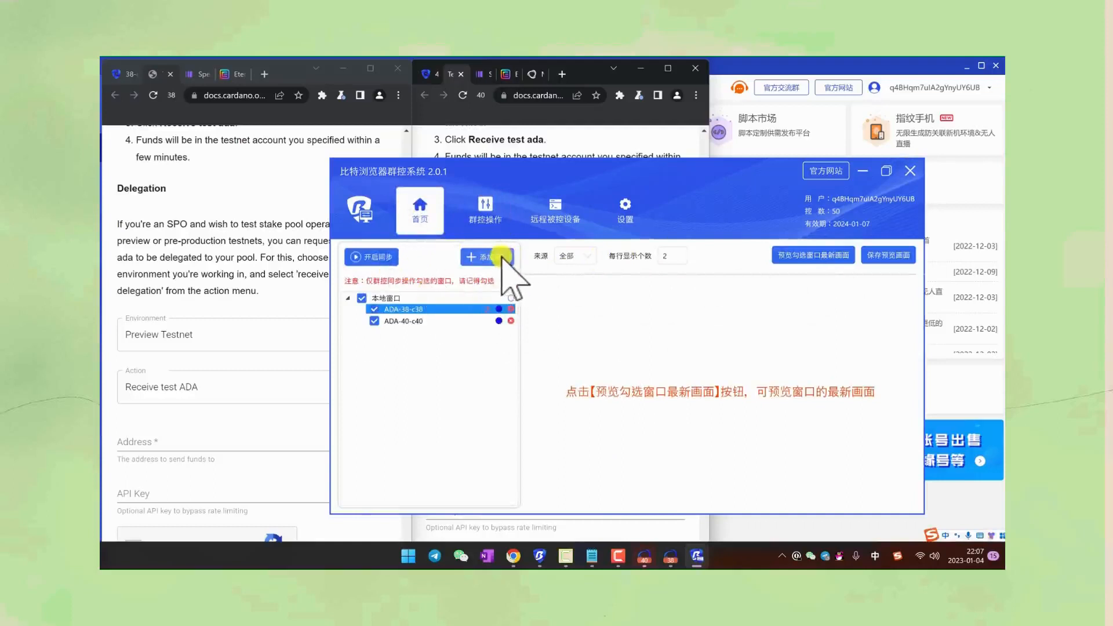
left_click(794, 260)
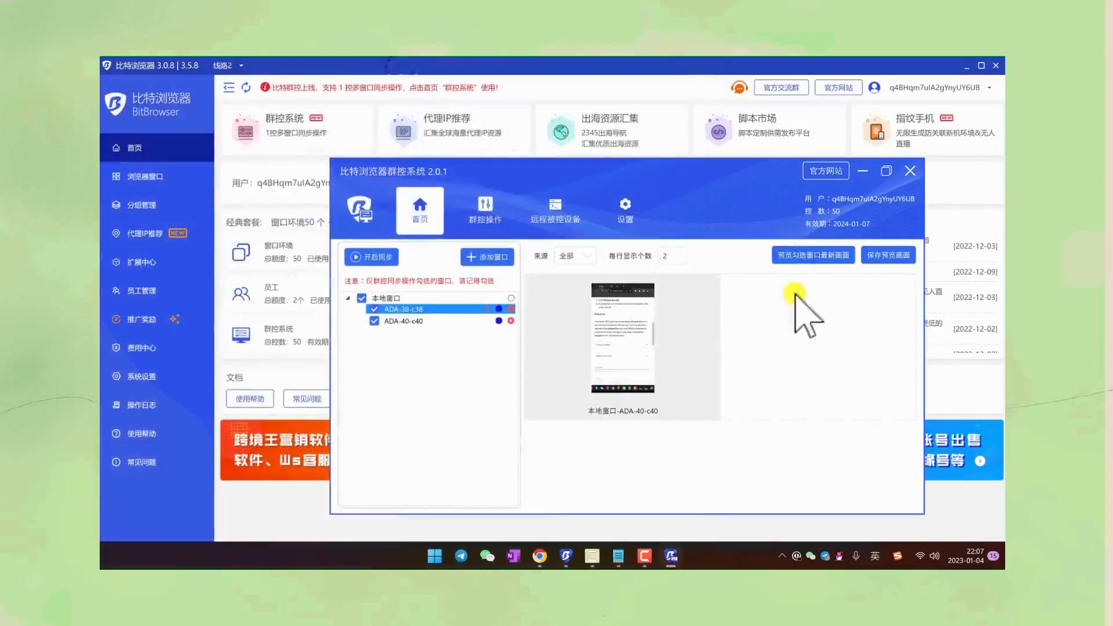
Step: Add the local windows c20 through c26 to the controlled window list
left_click(481, 256)
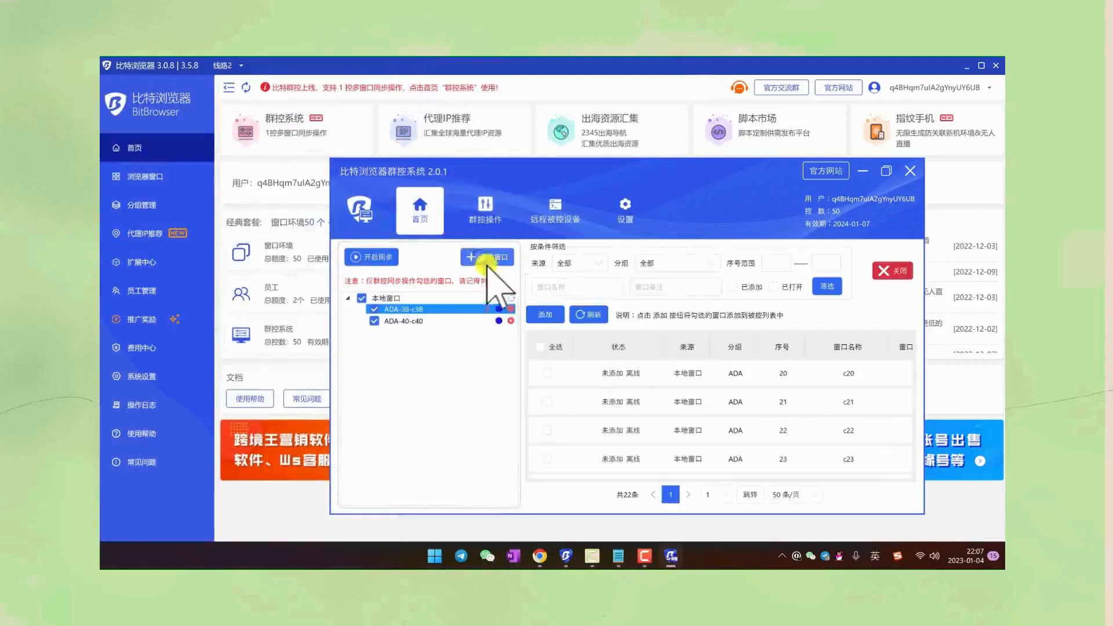
left_click(547, 373)
left_click(547, 401)
left_click(548, 431)
left_click(547, 458)
left_click(548, 430)
scroll(548, 430, "down", 1)
left_click(546, 403)
left_click(546, 430)
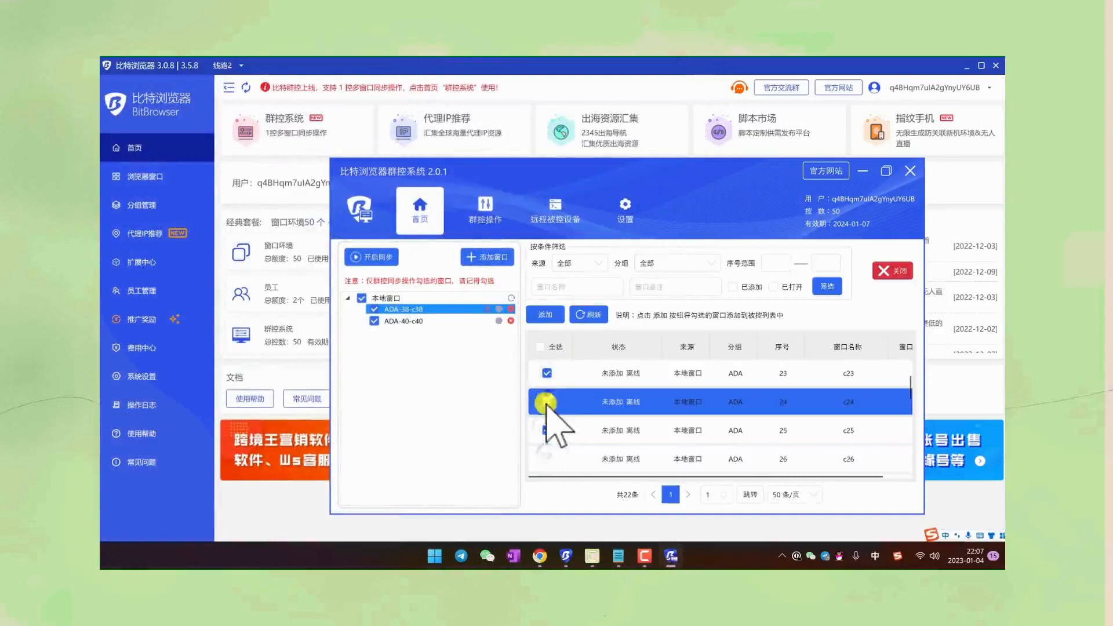
left_click(547, 457)
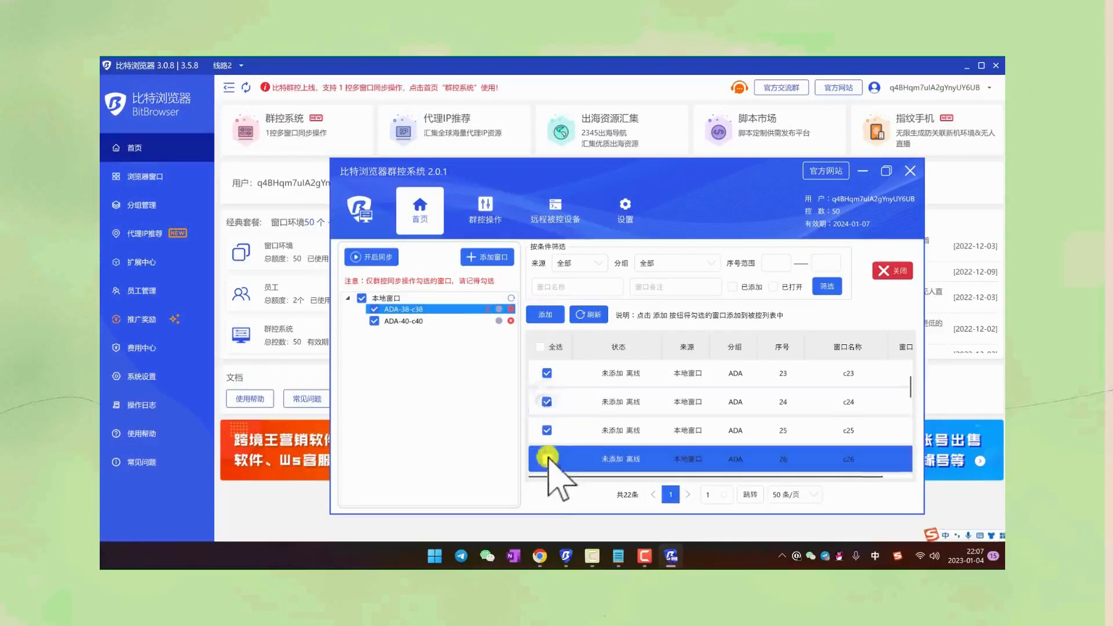
left_click(545, 314)
Step: Set the c20 window as the master and open the group control operations (群控操作) page
right_click(424, 313)
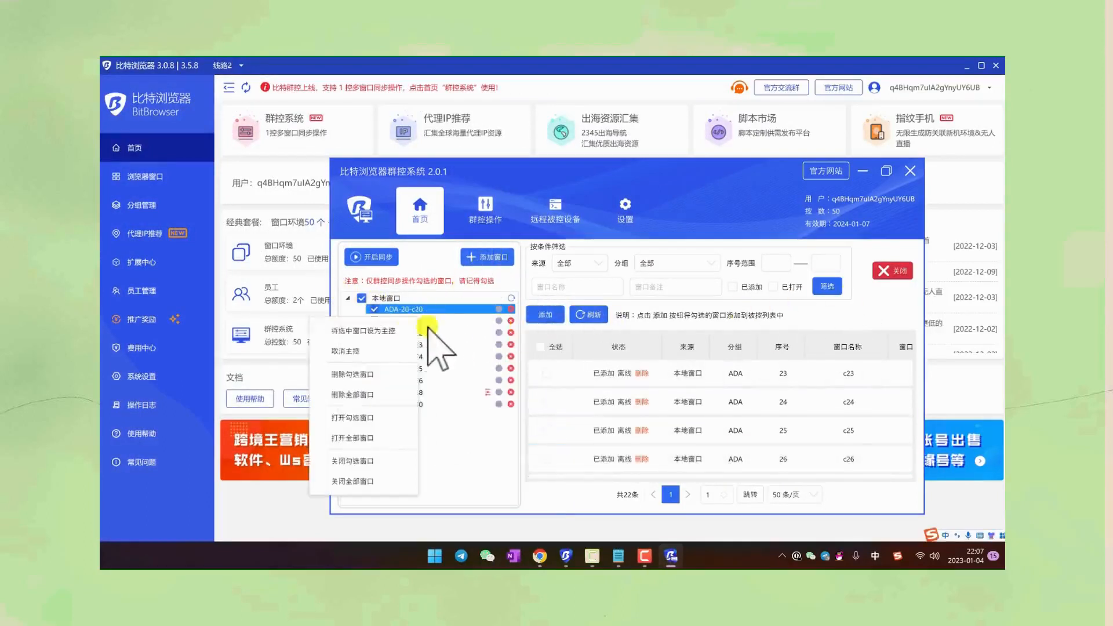
left_click(394, 328)
left_click(485, 207)
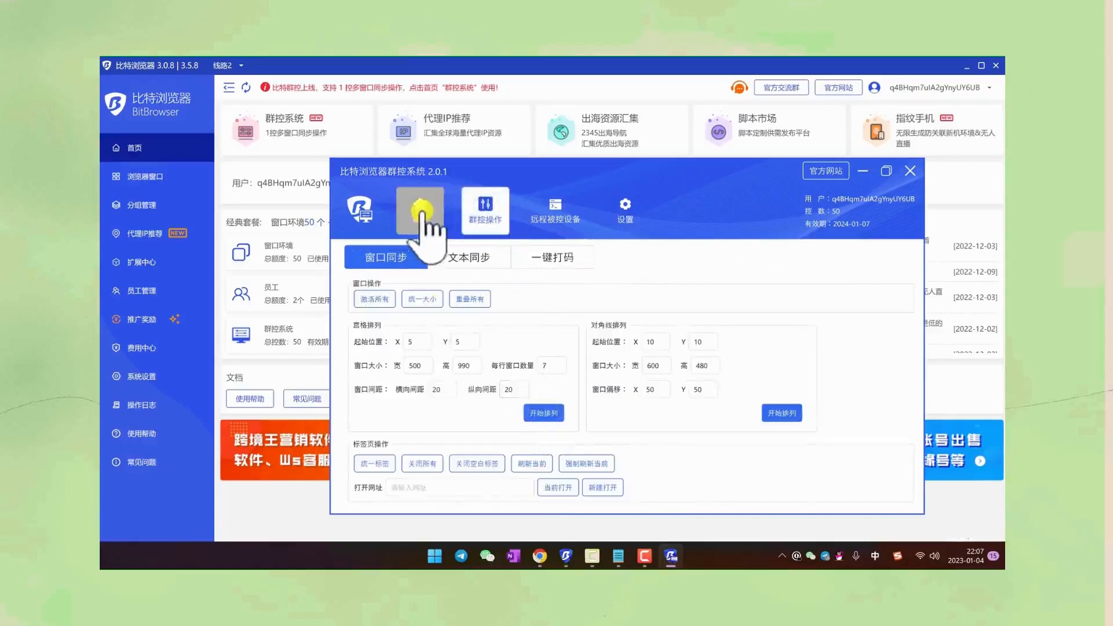
Step: Return to the group control home page and open all the local windows in the controlled window list
left_click(421, 206)
right_click(459, 332)
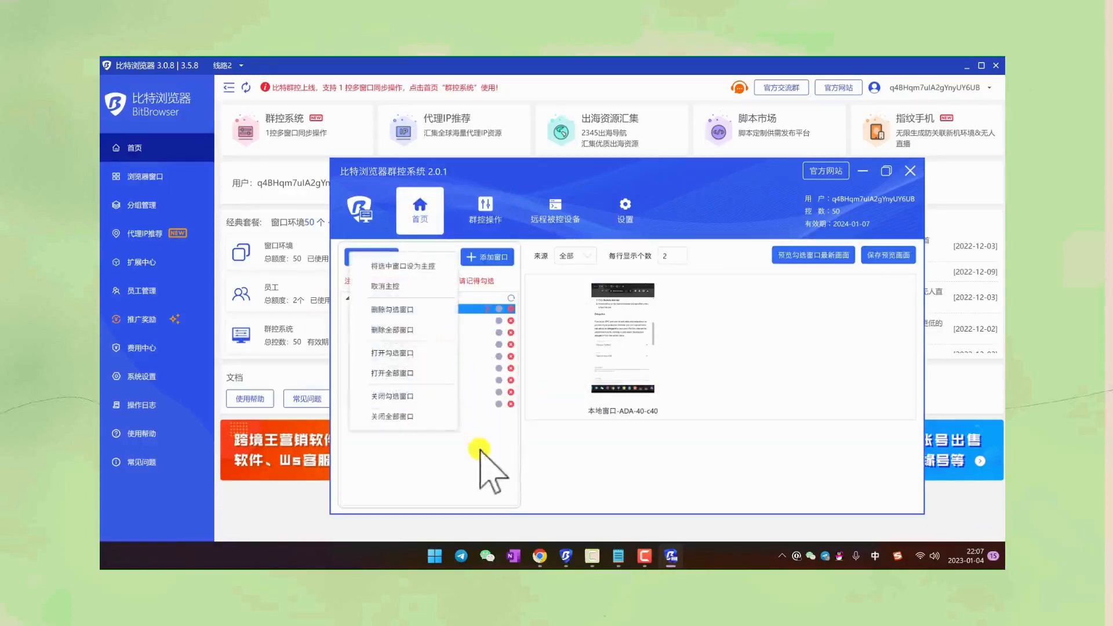
left_click(480, 449)
right_click(452, 326)
left_click(415, 448)
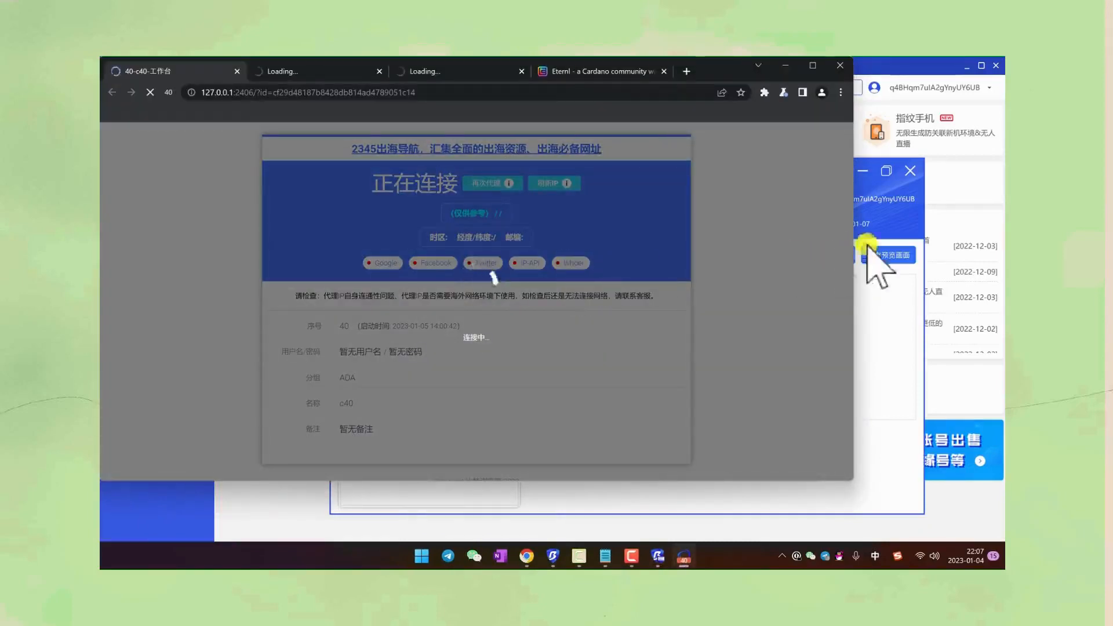
Step: Bring the group control window in front of the opening browser windows and move it aside
left_click(911, 222)
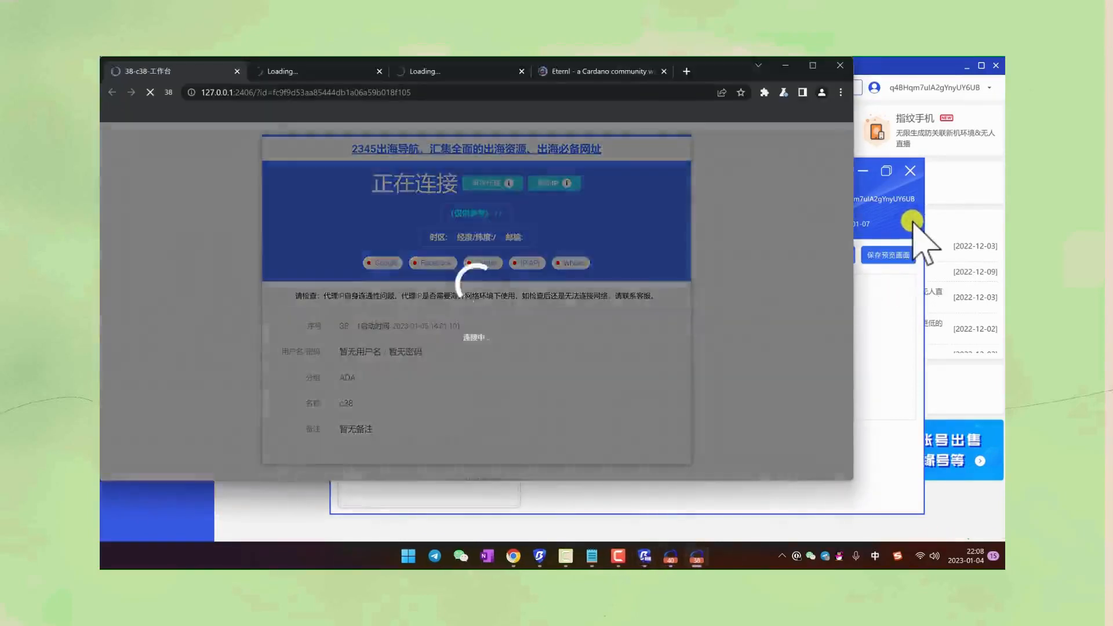
left_click(912, 221)
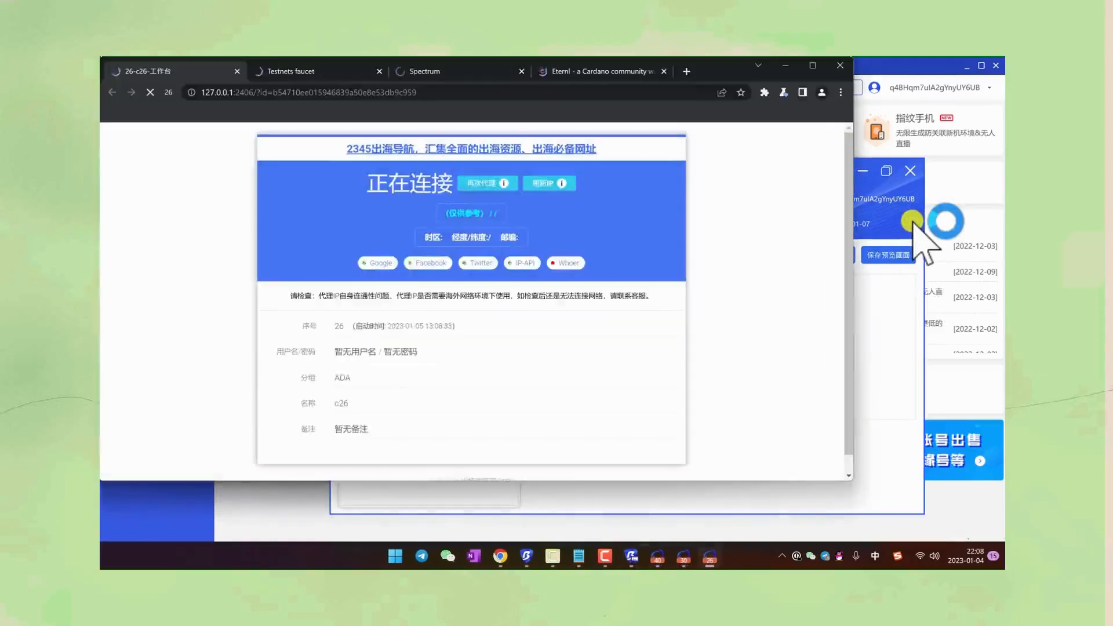
left_click(912, 221)
left_click_drag(735, 172, 855, 177)
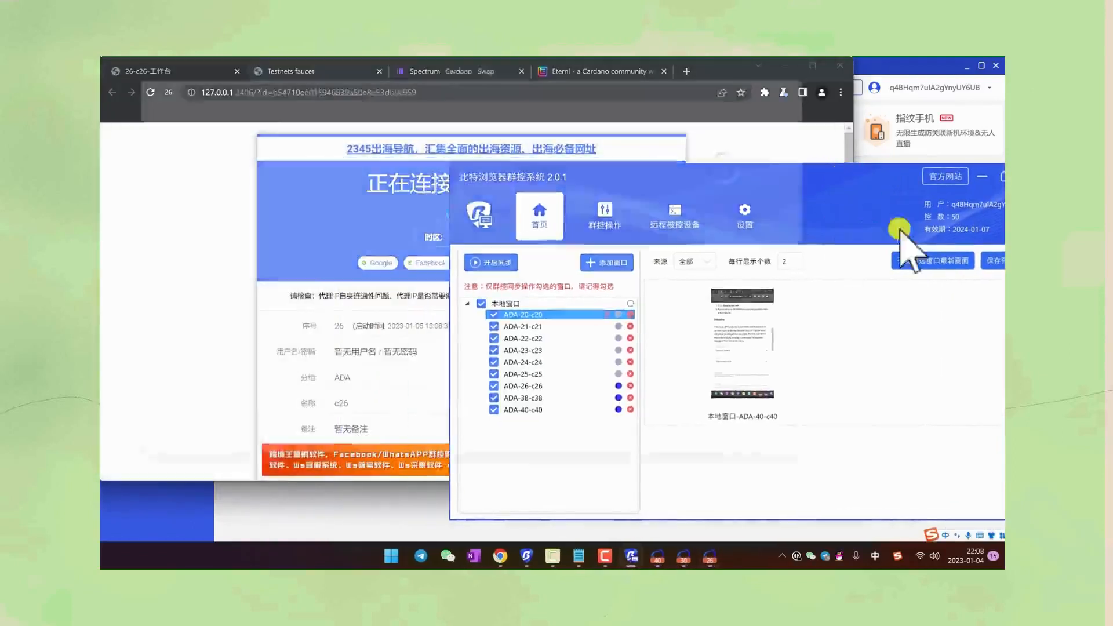
left_click(874, 177)
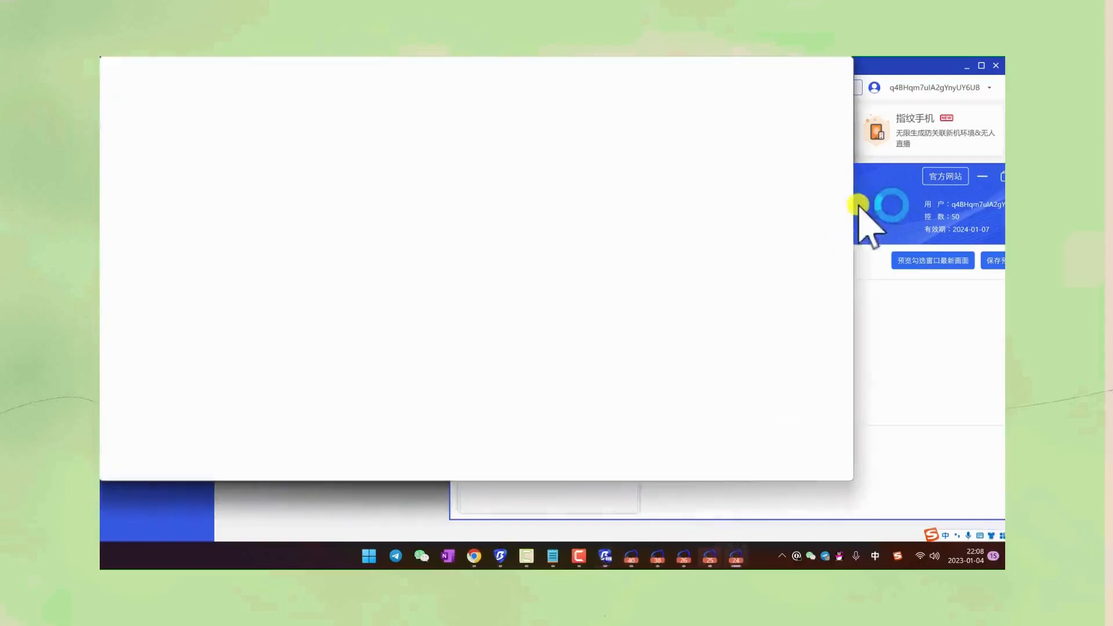
left_click(872, 202)
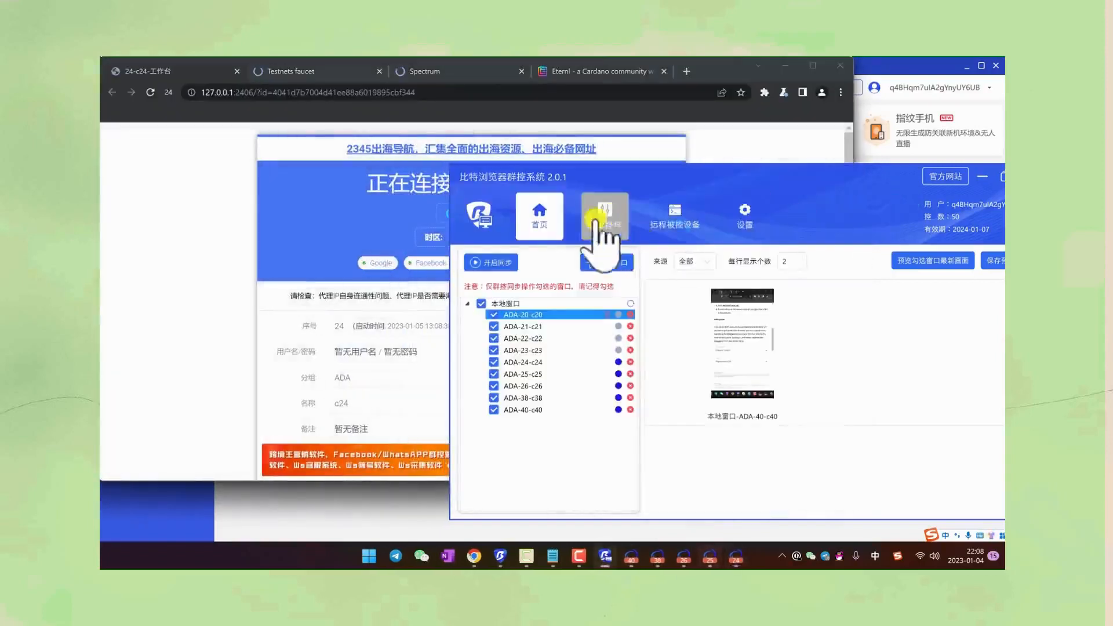
Step: Arrange the open browser windows with the grid layout (宫格排列) on the group control operations (群控操作) page
left_click(603, 217)
left_click(663, 418)
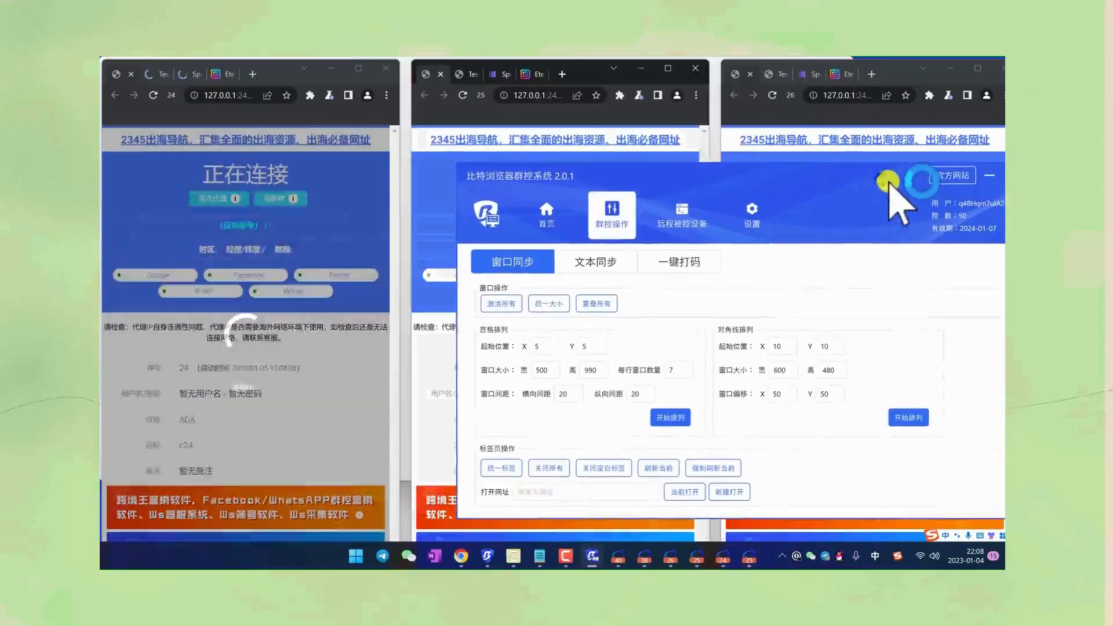
left_click(679, 418)
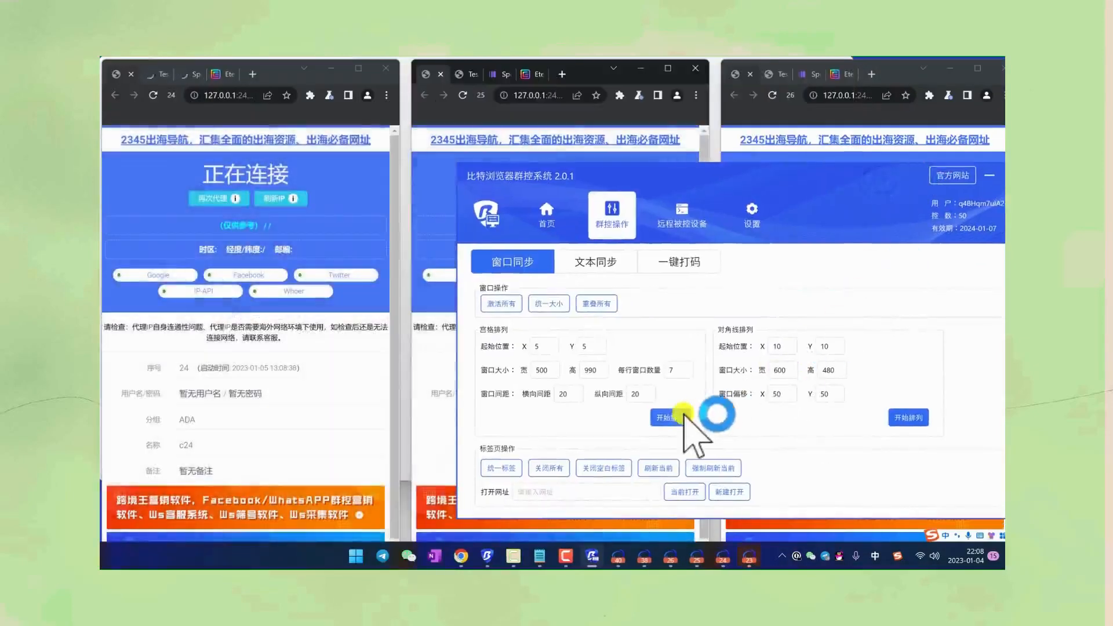
Step: Set the grid layout's window height to 200 with 4 windows per row and arrange the windows
left_click(553, 371)
key("BackSpace")
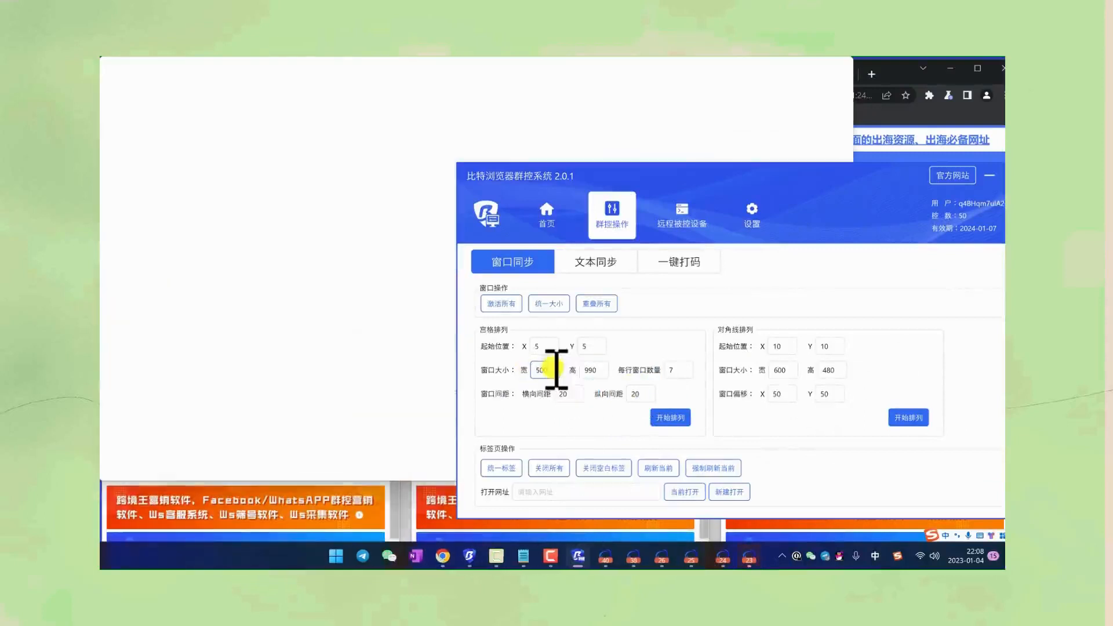
left_click(678, 418)
left_click(682, 371)
left_click(671, 417)
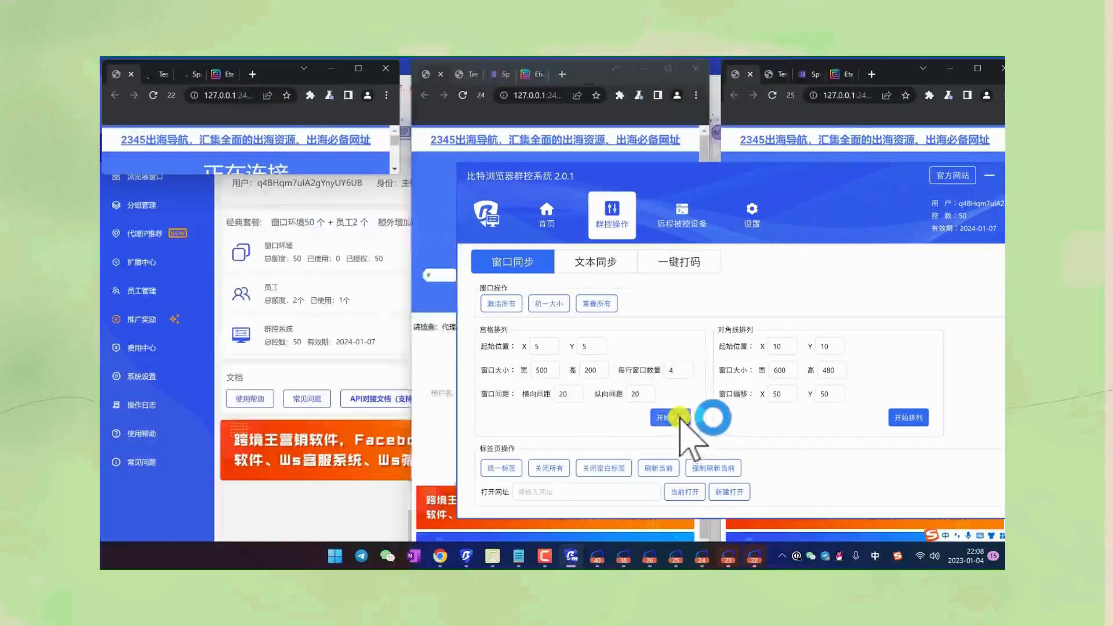
Step: Set the grid layout's window height to 300, rearrange the windows and move the group control window off them
left_click_drag(787, 186, 842, 169)
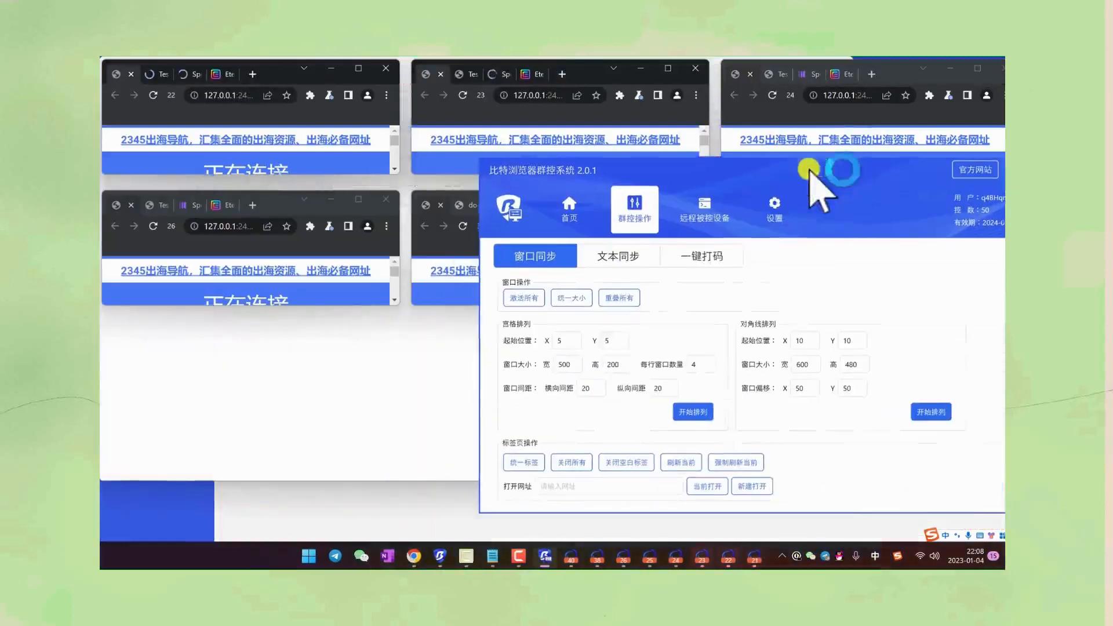
type("810")
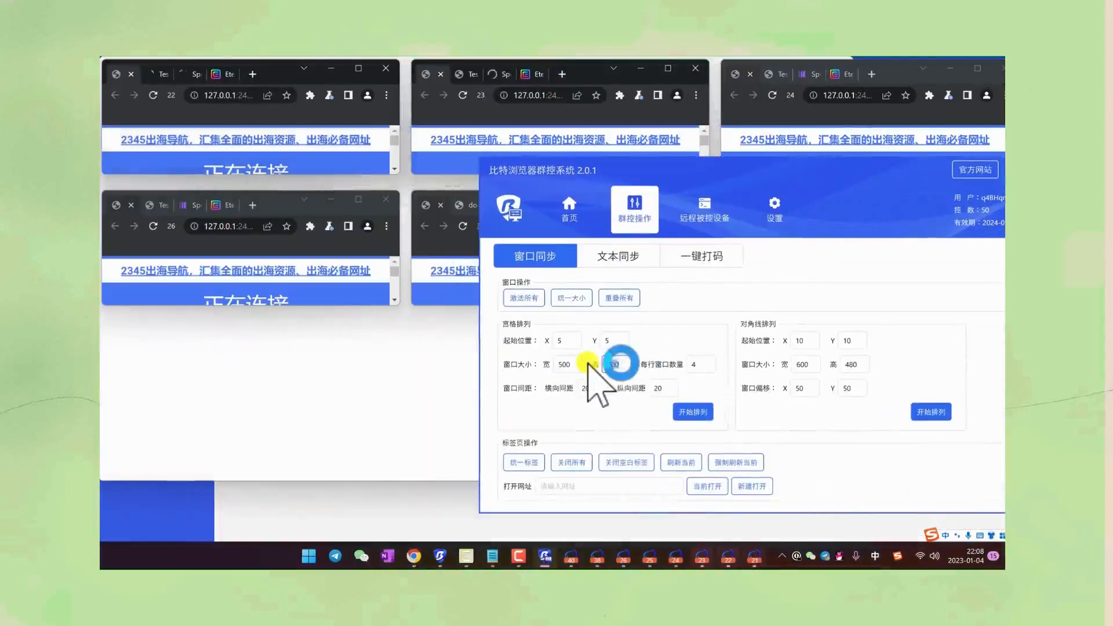
left_click(693, 412)
left_click_drag(795, 167, 719, 191)
left_click_drag(546, 387, 497, 398)
type("300")
left_click(615, 435)
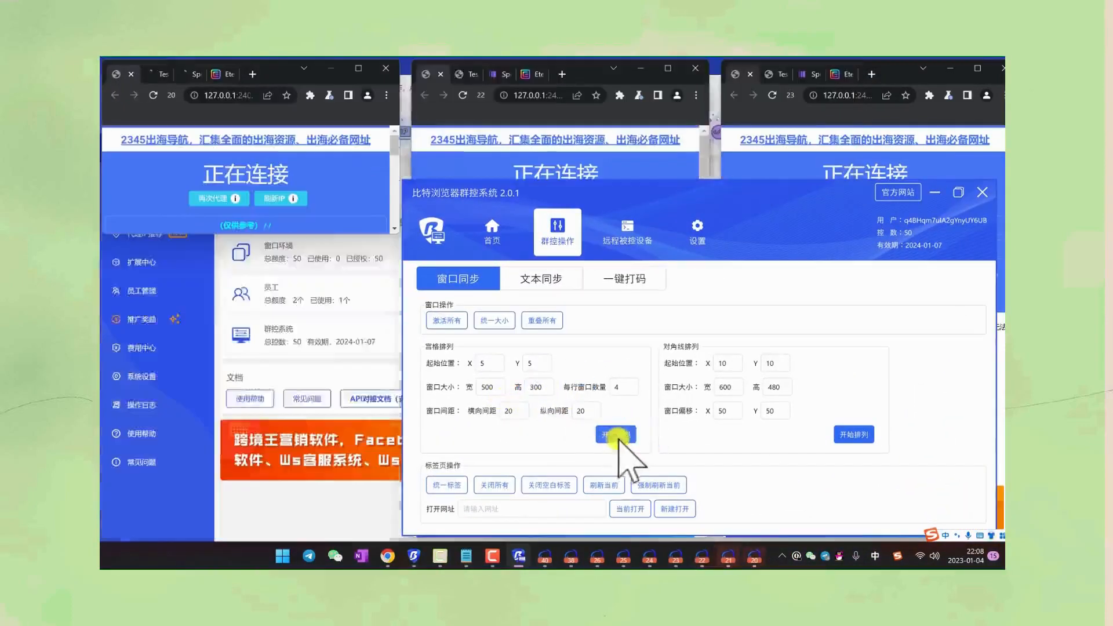
mouse_move(720, 192)
left_mouse_down()
mouse_move(549, 540)
mouse_move(599, 258)
mouse_move(721, 194)
left_mouse_up()
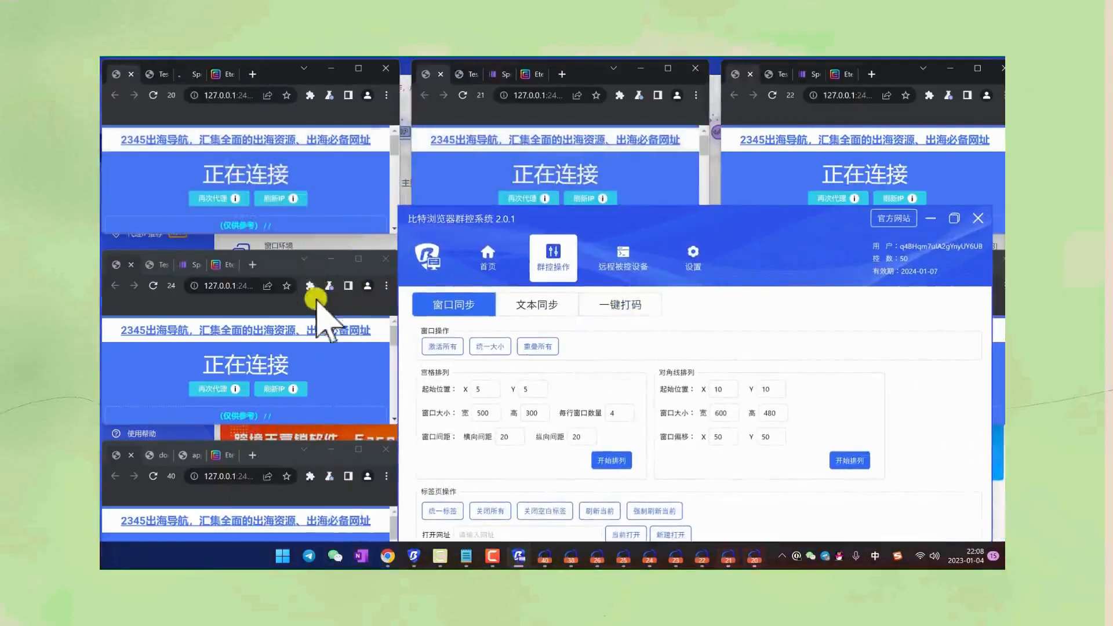
Step: Close the arranged browser windows, moving the group control window away from those it covers
left_click(891, 64)
left_click(998, 69)
left_click(695, 67)
left_click(385, 68)
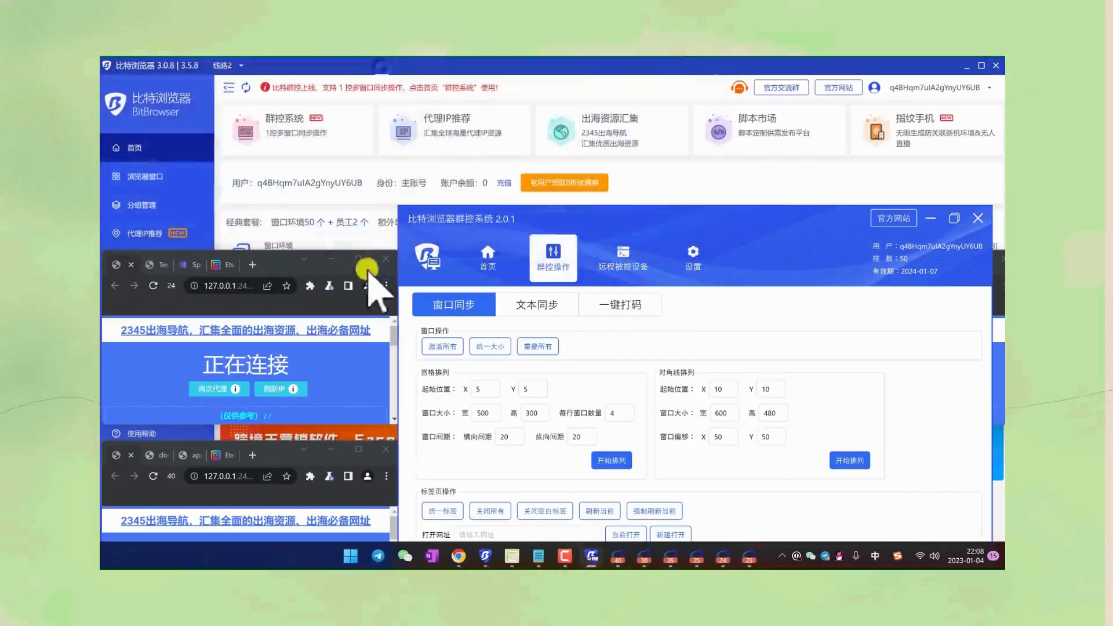
left_click(385, 449)
left_click_drag(821, 212, 484, 175)
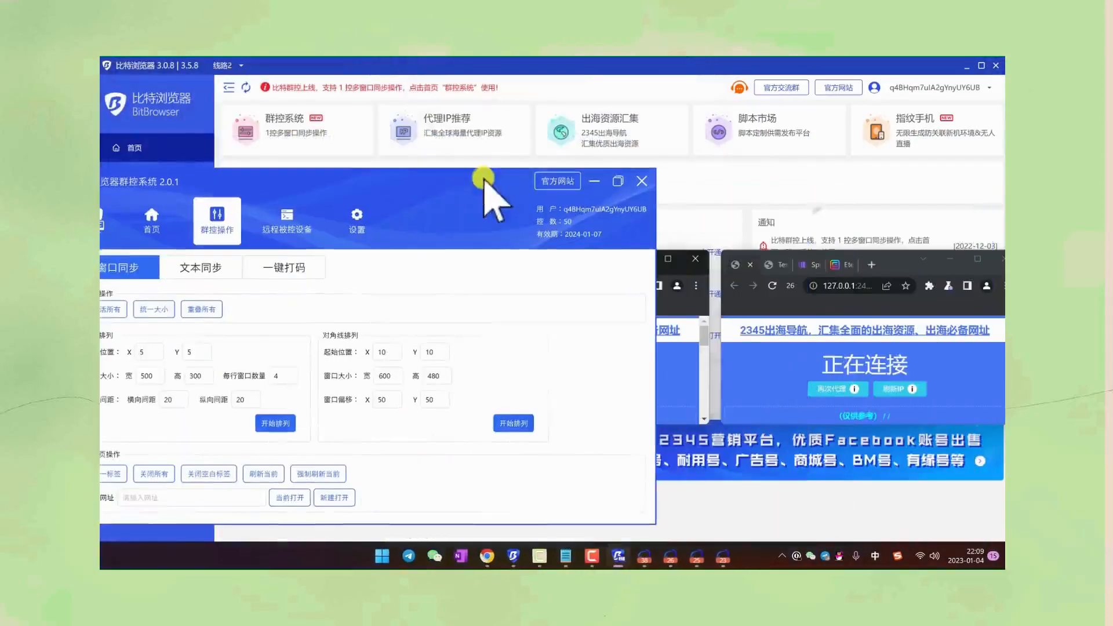
left_click(1001, 257)
left_click(695, 258)
Step: Open the batch import windows (批量导入窗口) form from the browser windows page and dismiss the template update notice permanently
left_click_drag(613, 65, 792, 68)
left_click(174, 176)
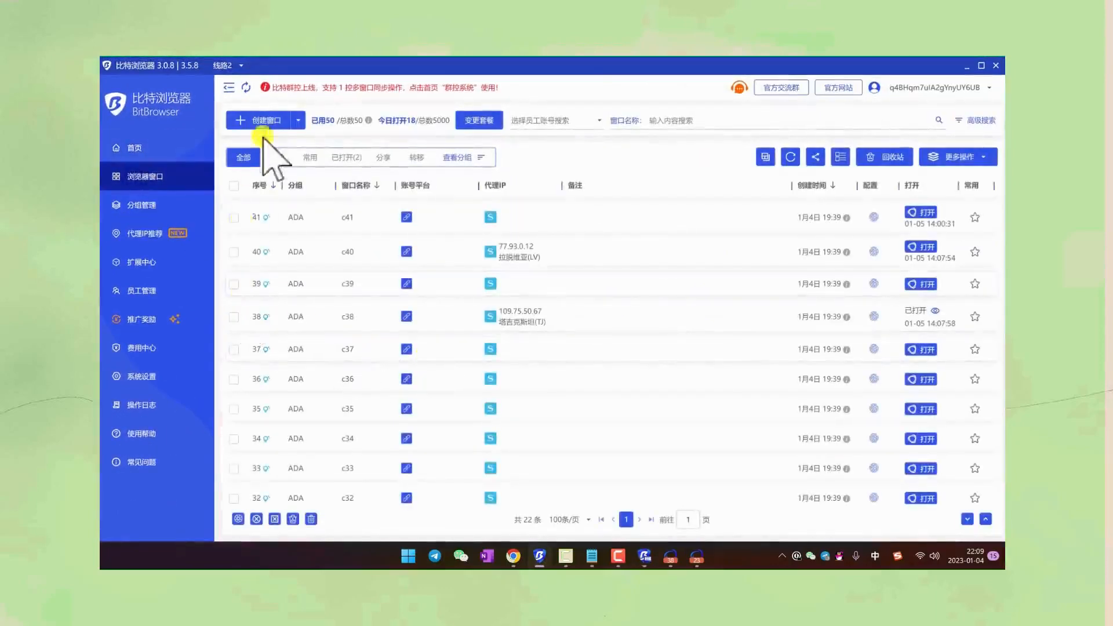
left_click(298, 123)
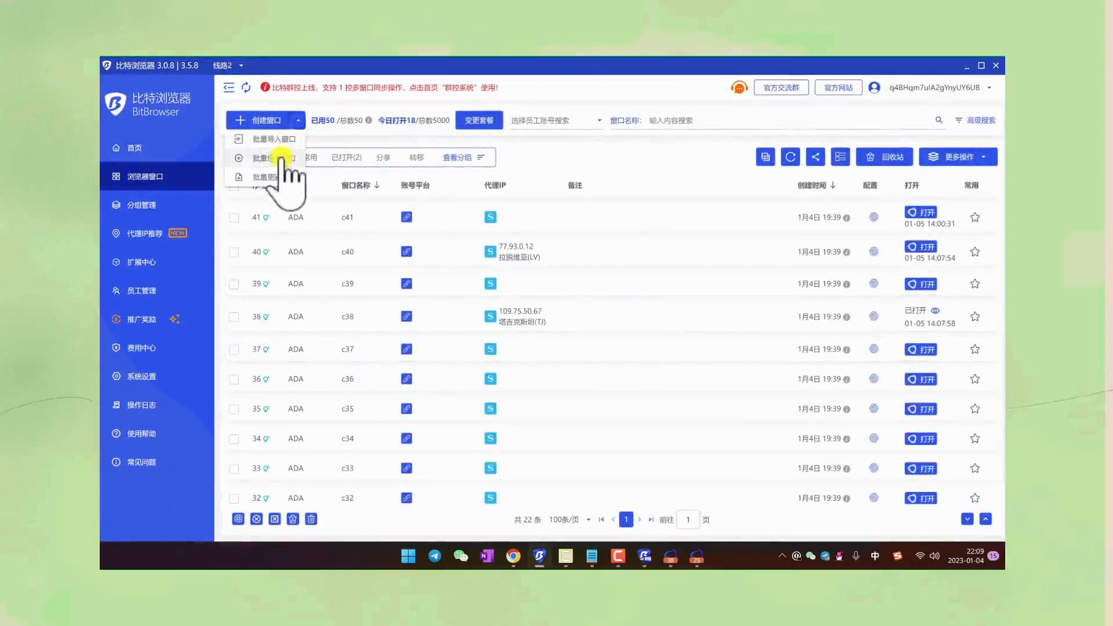
left_click(269, 139)
left_click(464, 330)
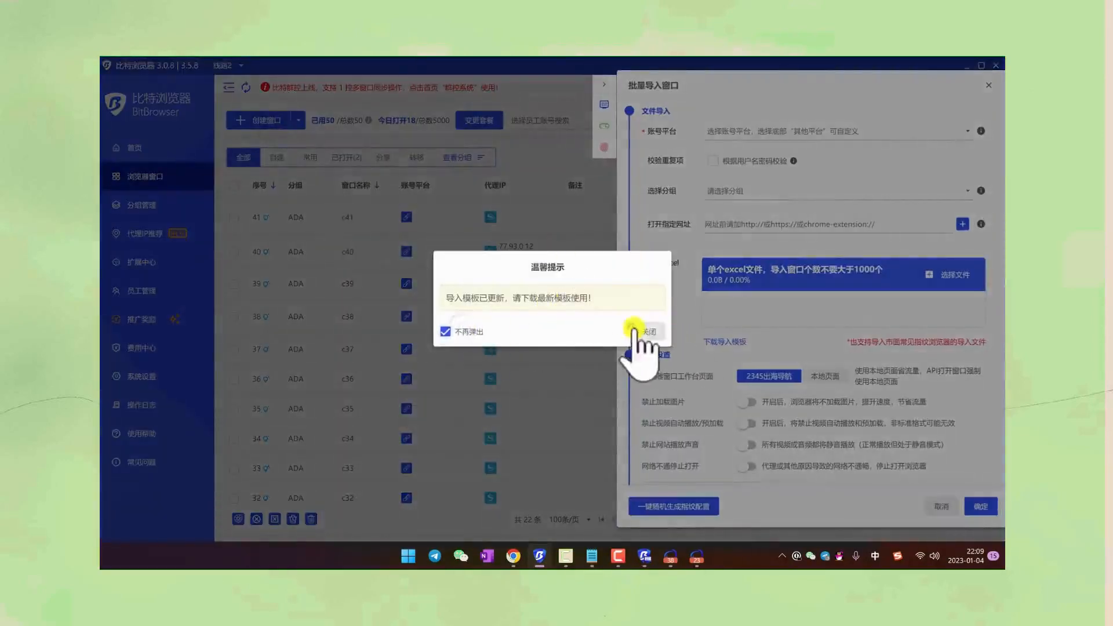
left_click(654, 330)
Step: Move the BitBrowser window aside and minimize the group control window to uncover the desktop files
left_click_drag(539, 68, 636, 94)
left_click(234, 178)
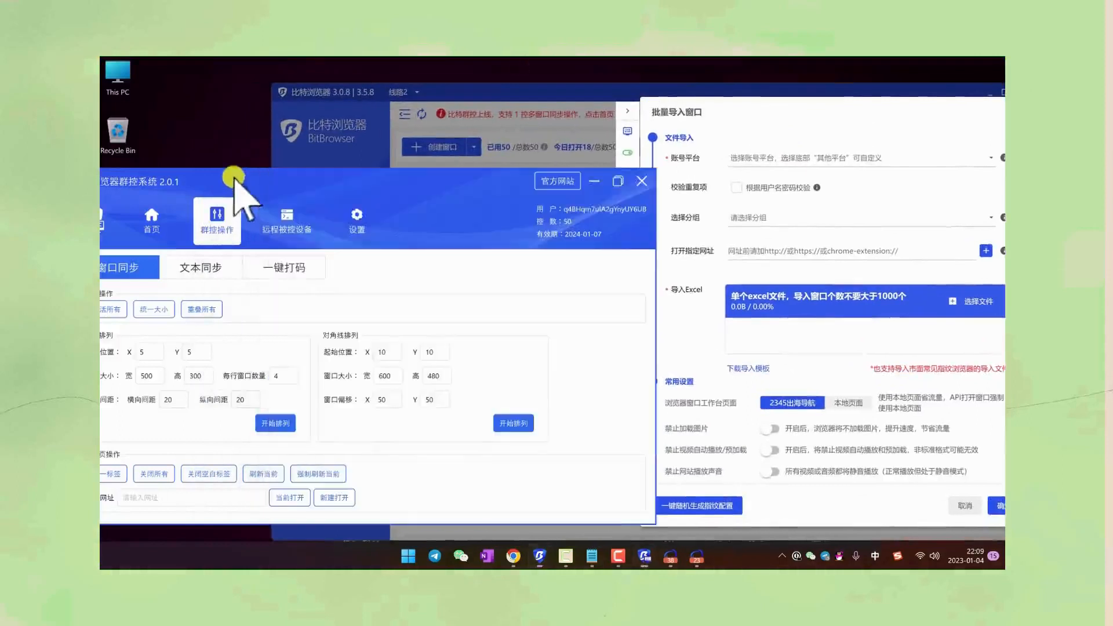
left_click(592, 182)
Step: Open the window import template (导入窗口模板) from the desktop in Excel, enable editing and maximize it
left_click(116, 426)
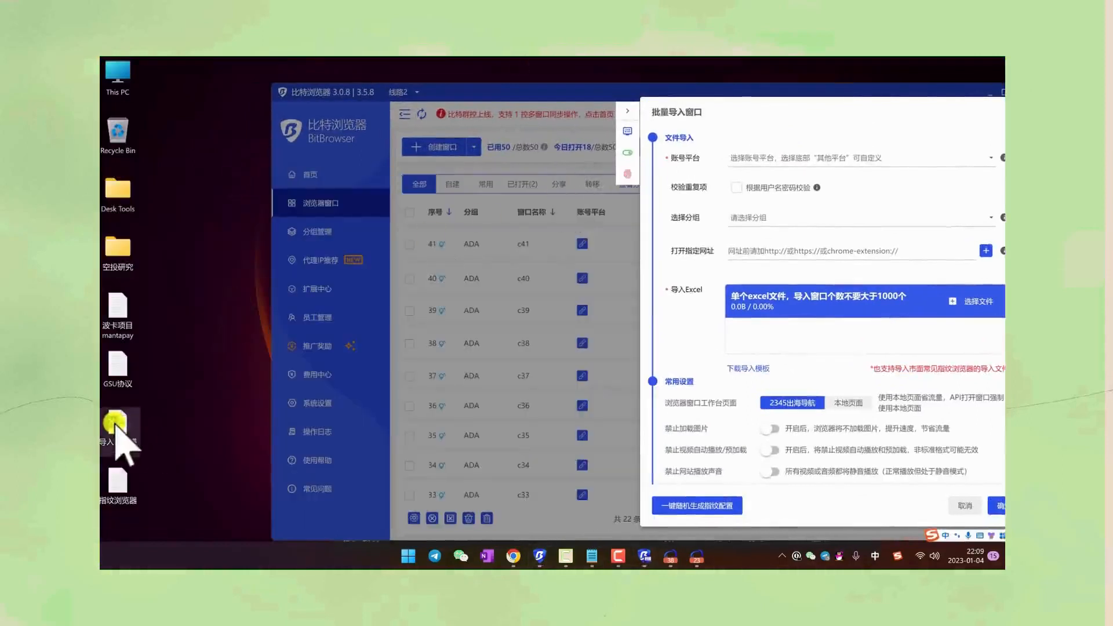
double_click(115, 426)
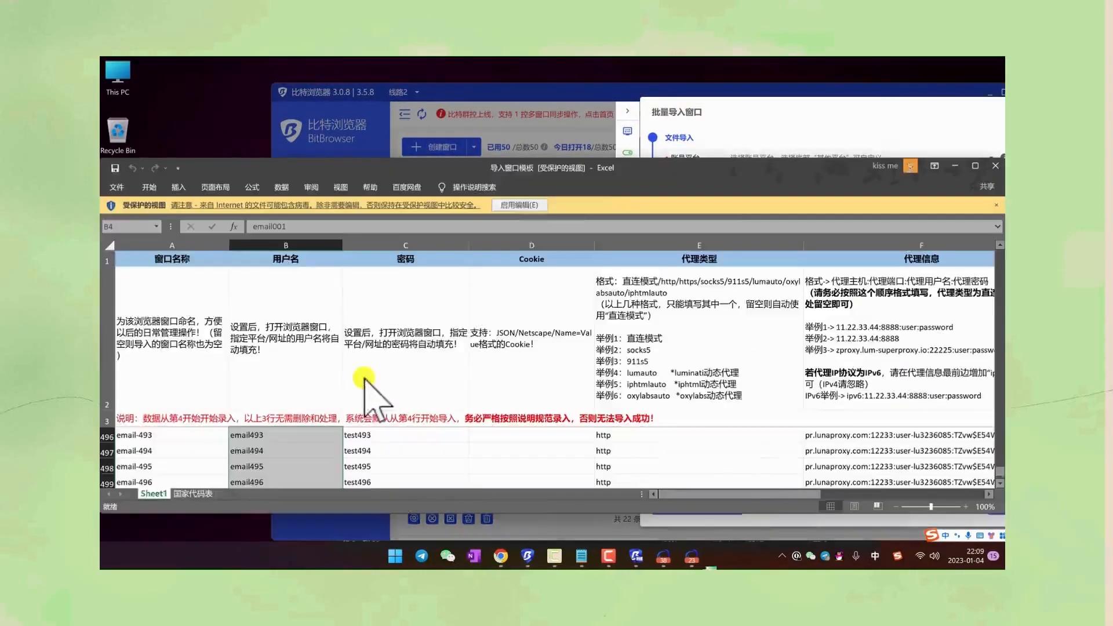
left_click(529, 206)
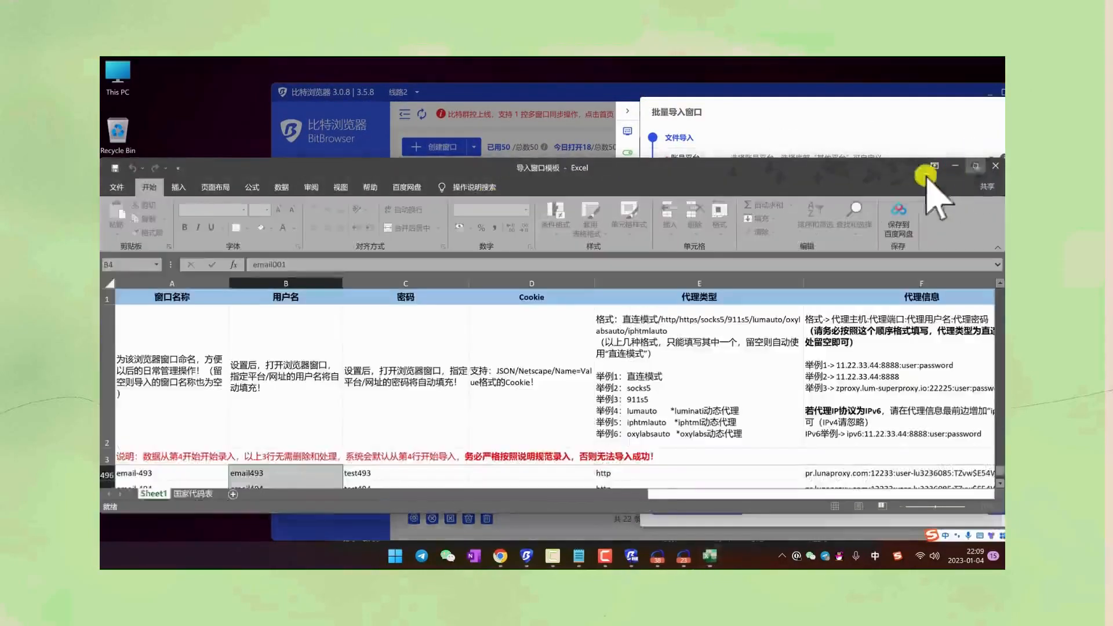
left_click(962, 170)
Step: Examine the template's sample rows of window names, user names and proxy information
left_click_drag(834, 370, 899, 464)
left_click_drag(184, 398, 184, 530)
left_click(255, 387)
scroll(174, 386, "up", 7)
left_click_drag(125, 373, 241, 464)
left_click(247, 426)
scroll(247, 423, "up", 6)
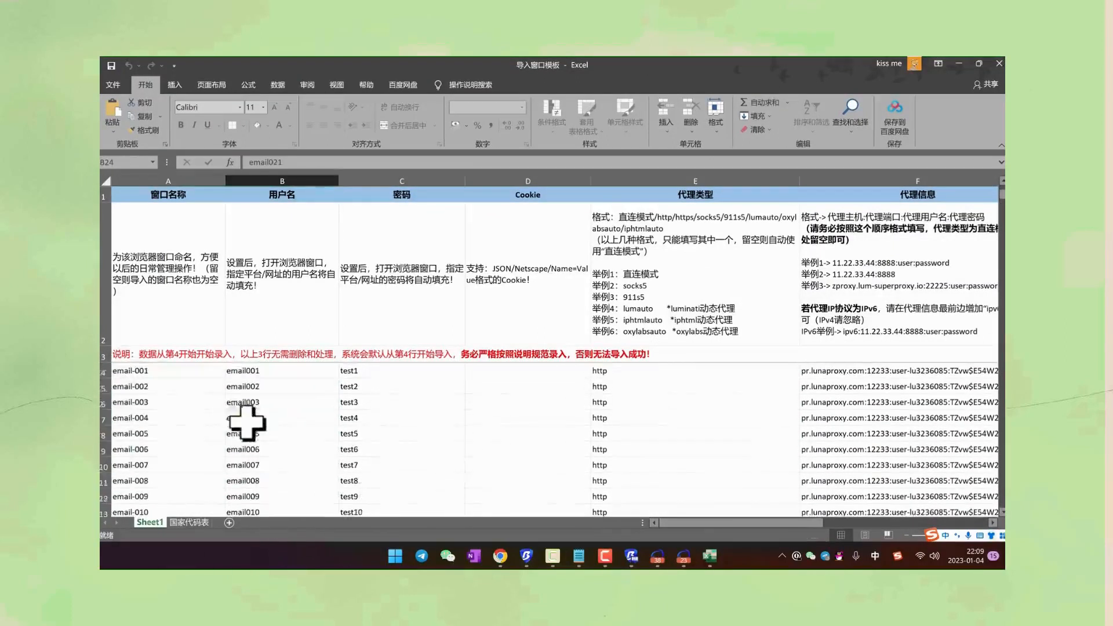
Step: Enter 测试001 as the first window name in A4 and fill the series down the window name column
left_click(132, 371)
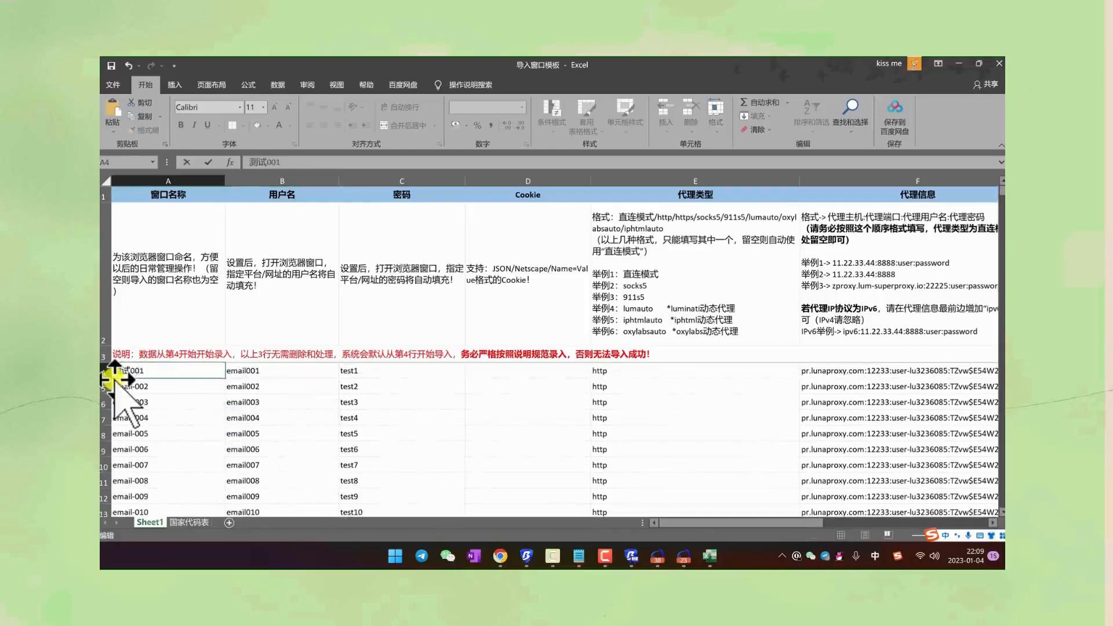
type("测试001")
left_click(206, 372)
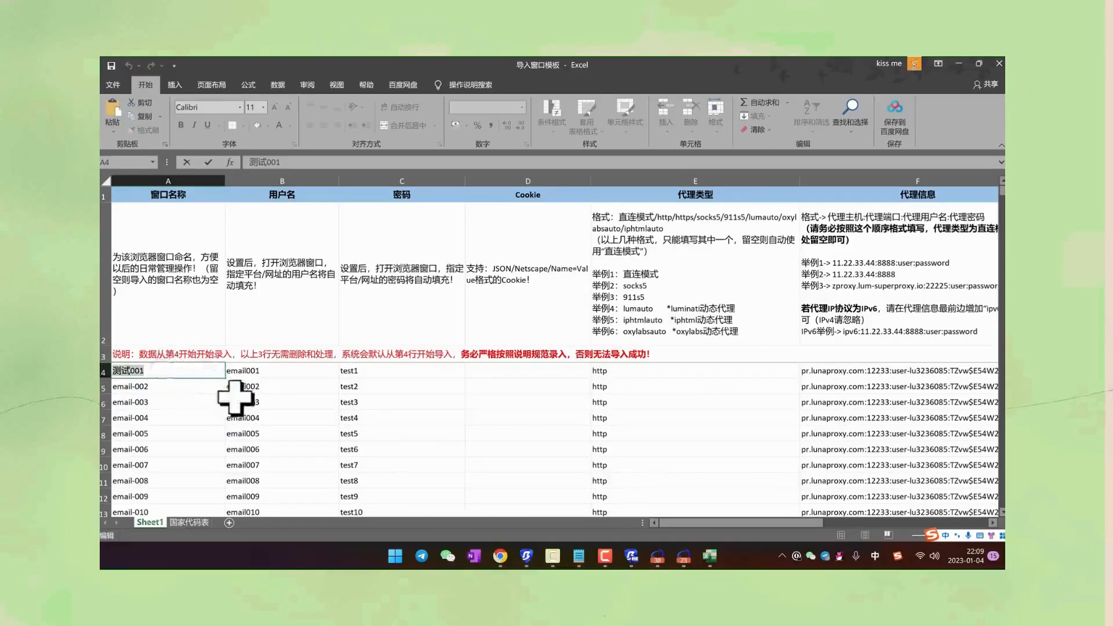
left_click(213, 376)
left_click_drag(227, 380, 223, 482)
left_click(205, 436)
scroll(203, 434, "up", 6)
Step: Enter 测试001 as the first user name in B4 and fill the series down the user name column
left_click(271, 374)
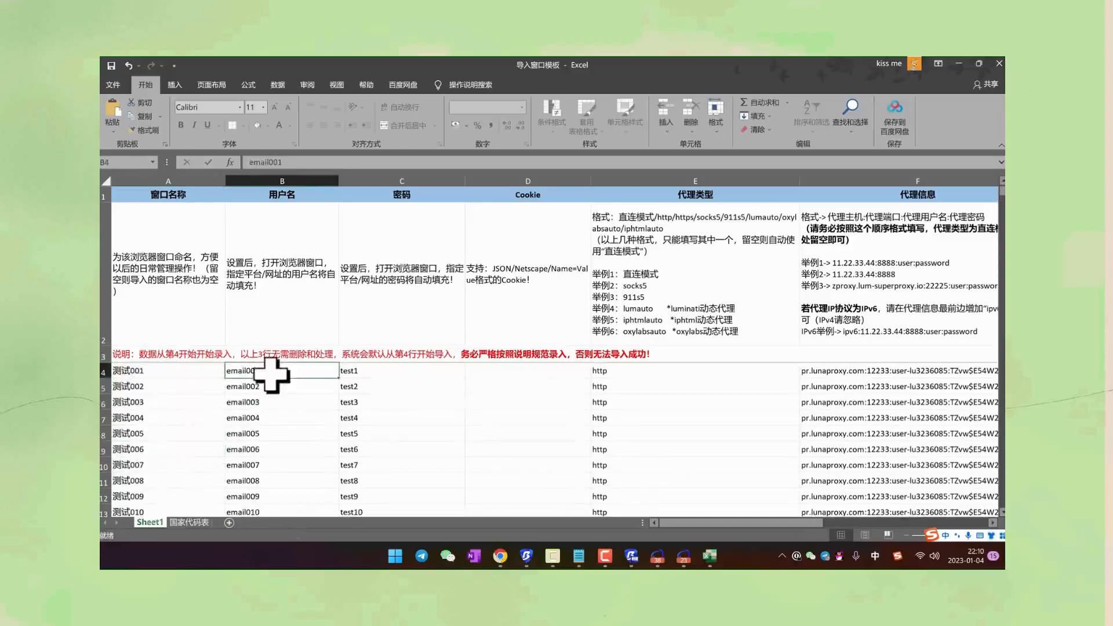
type("ceshi")
key("space")
type("001")
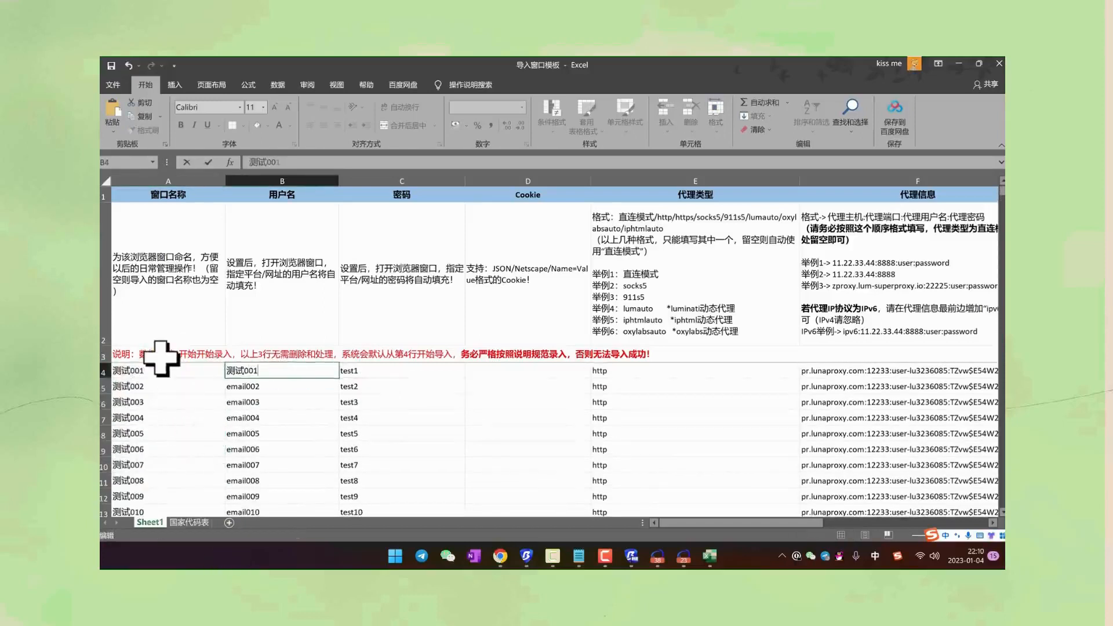
left_click(238, 432)
left_click(301, 374)
left_click_drag(339, 379, 314, 556)
left_click(313, 449)
scroll(313, 447, "up", 8)
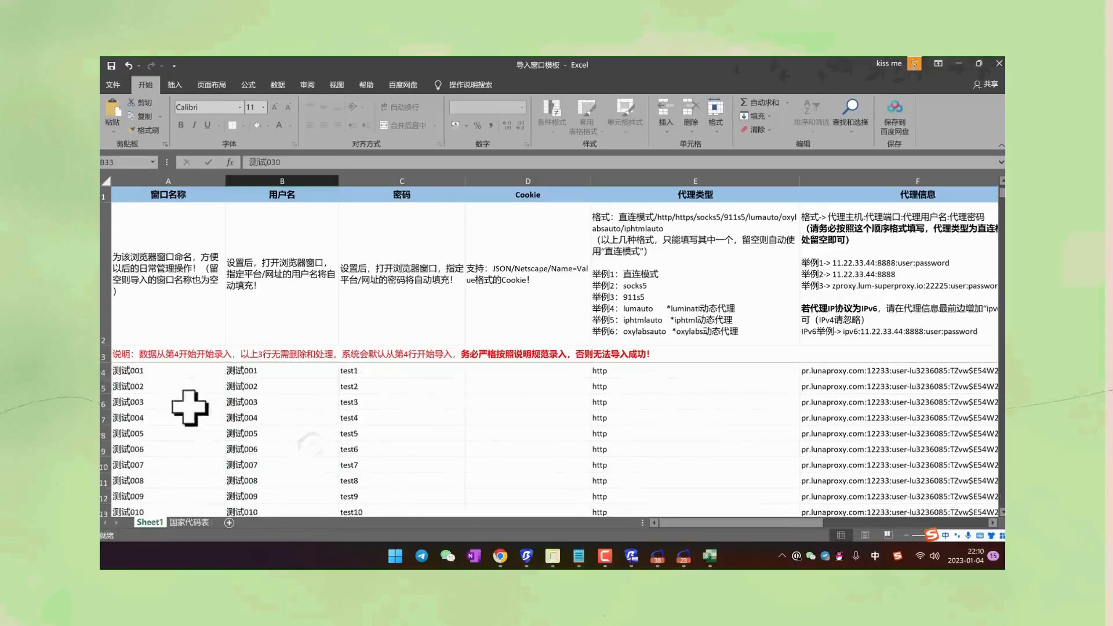
Step: Examine the template's user name, password, Cookie and proxy columns
left_click(290, 387)
left_click(379, 387)
left_click(491, 383)
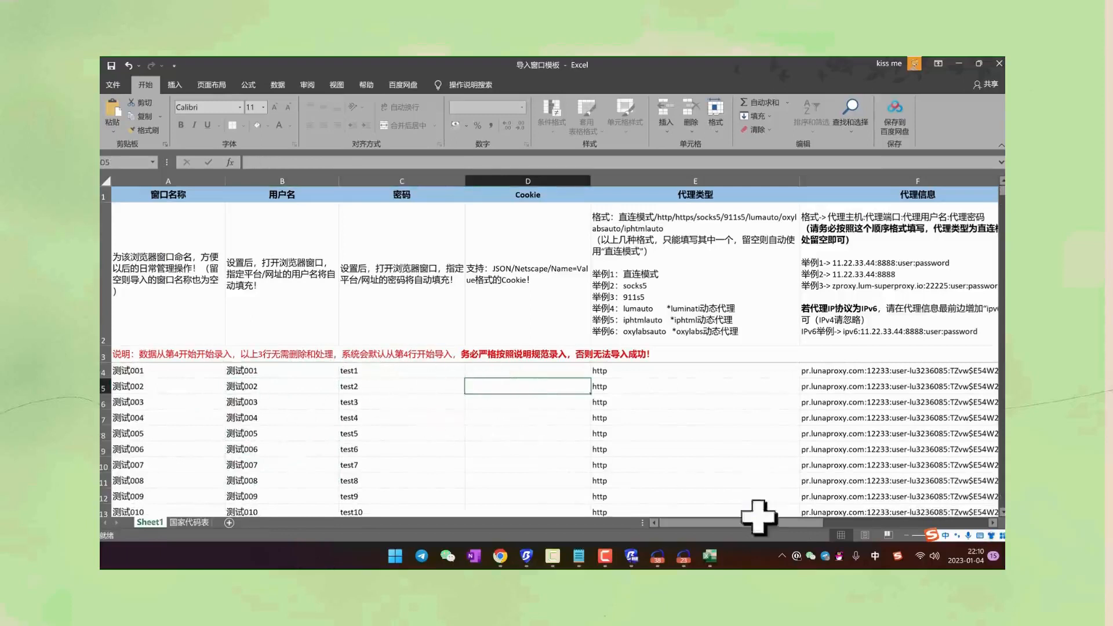
scroll(758, 515, "right", 2)
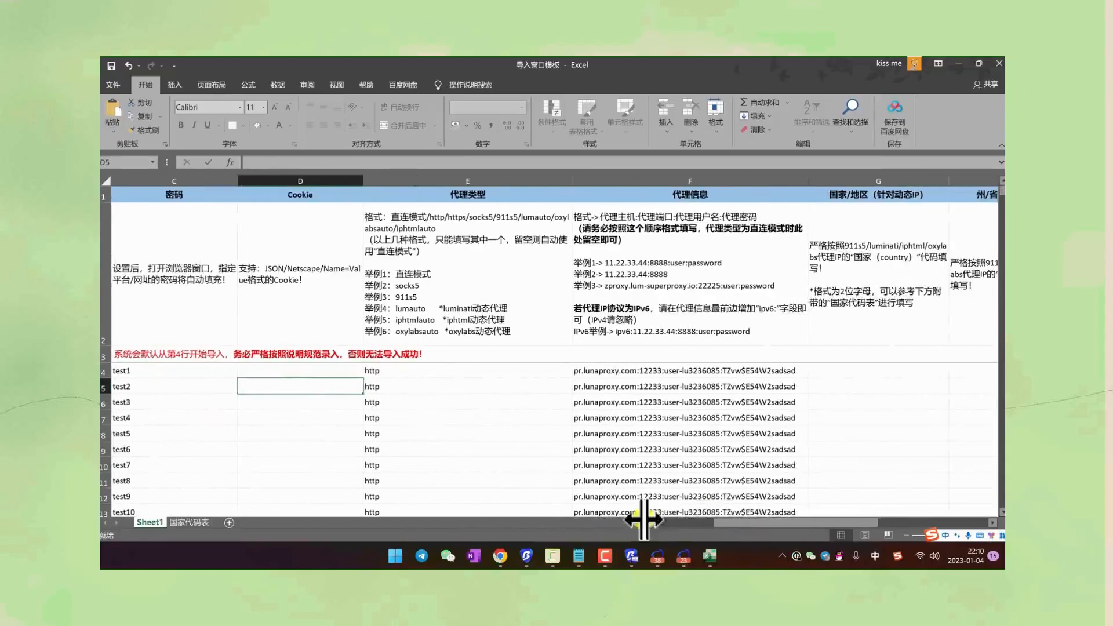
scroll(580, 515, "left", 2)
Step: Switch to the LunaProxy dashboard in Chrome, open the Account page and set its language to Traditional Chinese
left_click(499, 559)
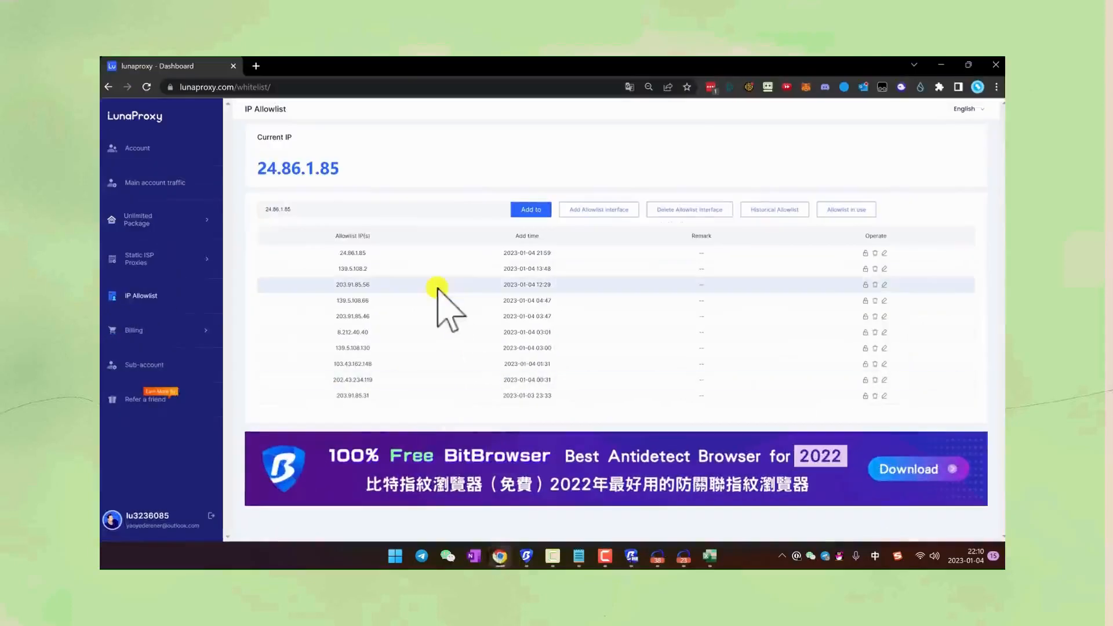
left_click(136, 147)
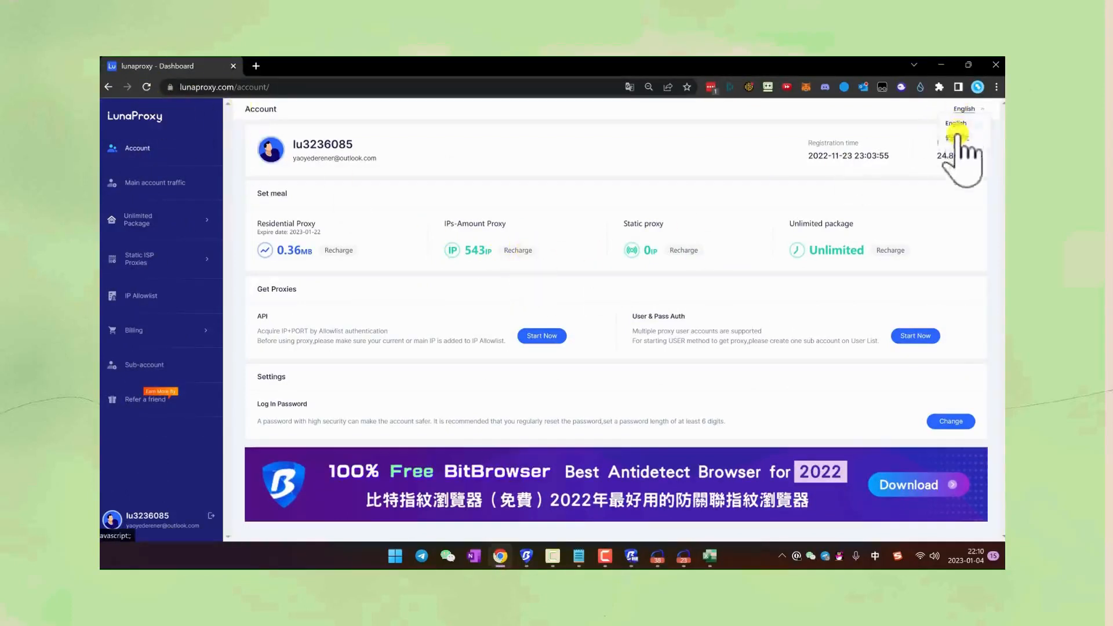
left_click(953, 147)
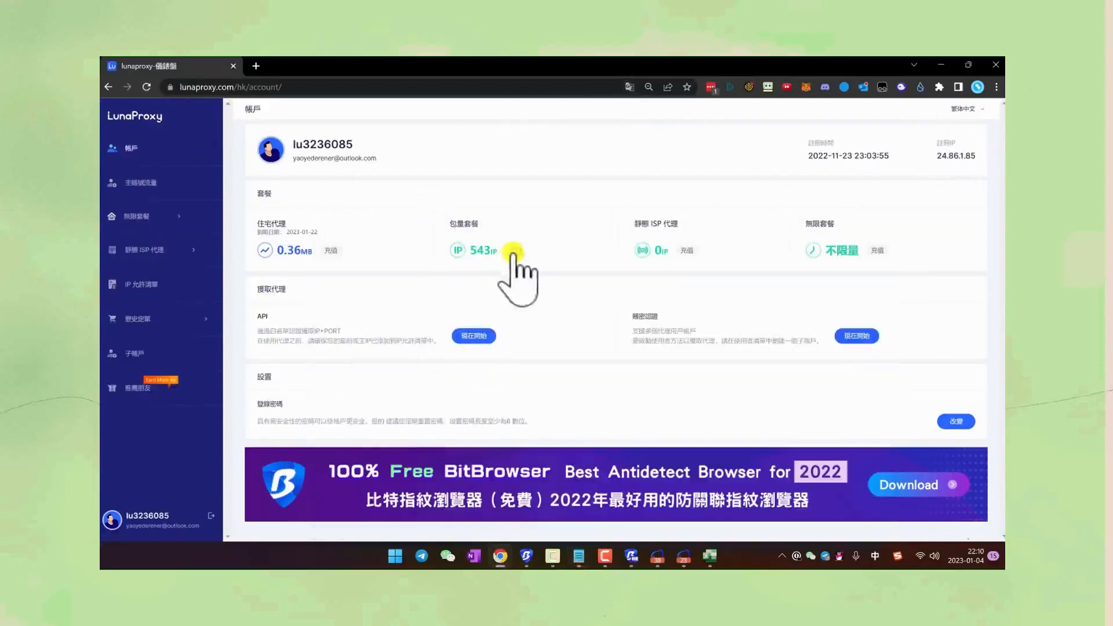
Step: Open the recharge page for LunaProxy's 包量套餐 package and examine the prices of its IP plans
left_click(514, 251)
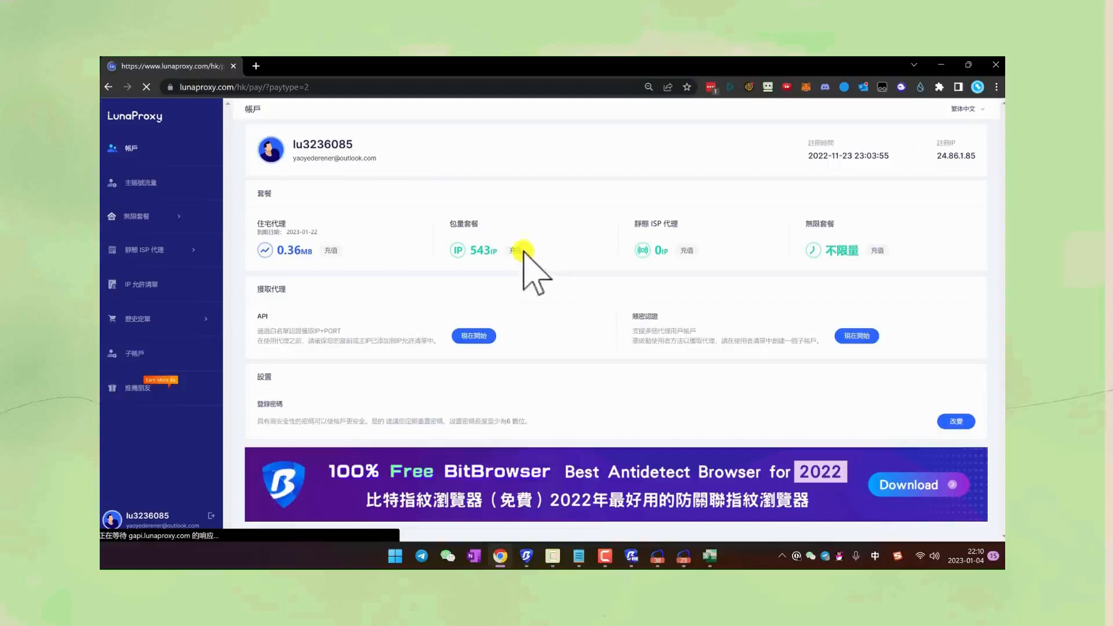
scroll(518, 294, "down", 1)
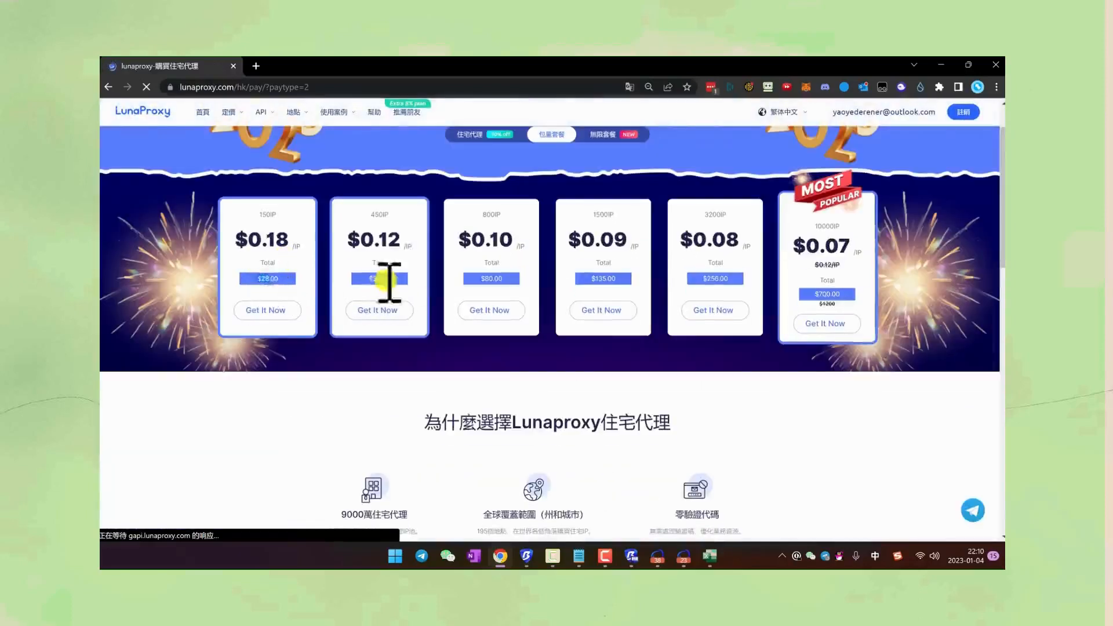
scroll(491, 270, "up", 1)
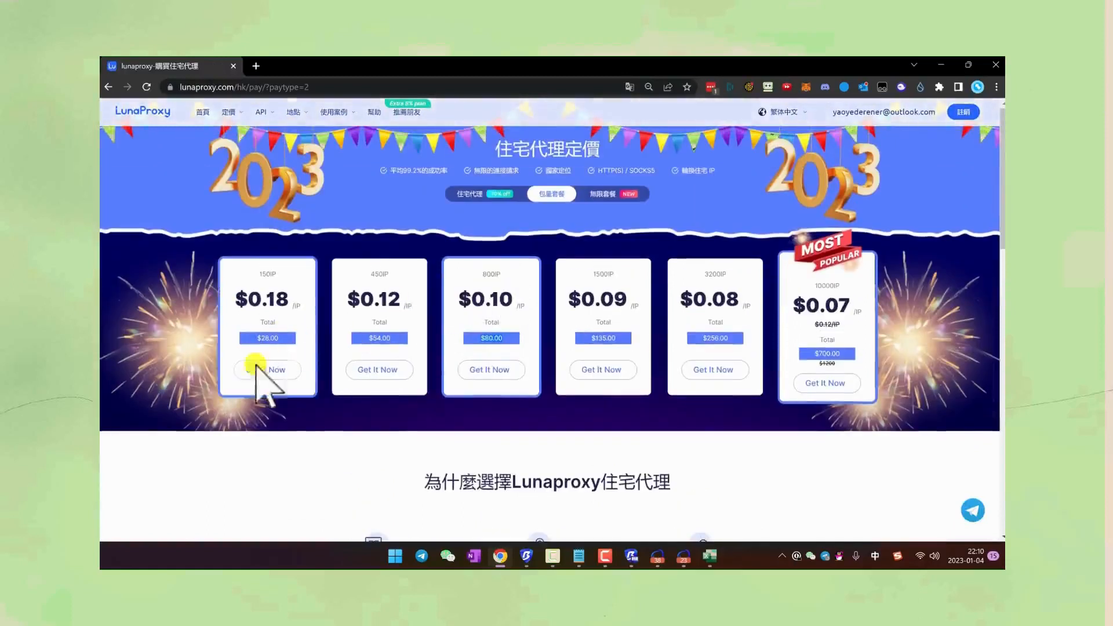
left_click_drag(274, 338, 249, 337)
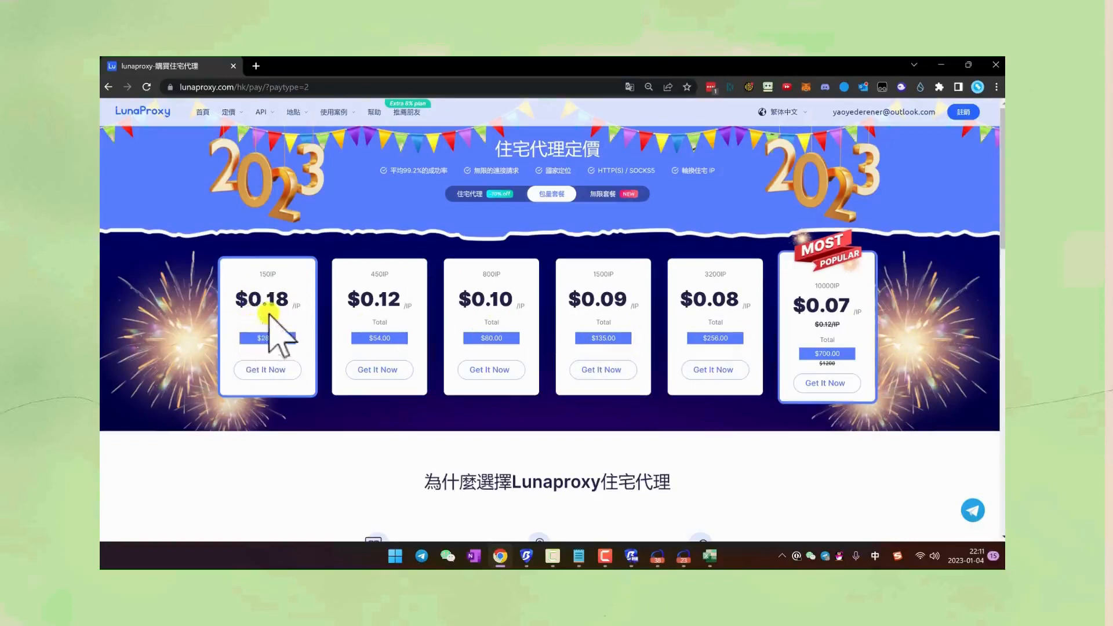
left_click(276, 272)
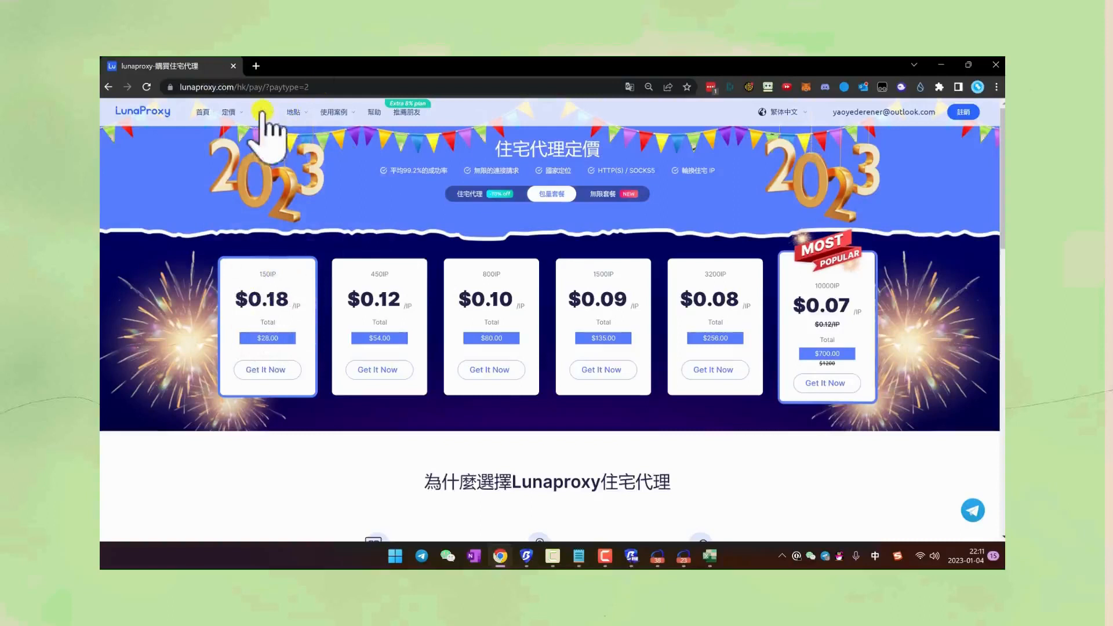
Step: Open LunaProxy's API extraction page, select the 包量套餐 package and review the country, protocol, format and link settings
left_click(377, 181)
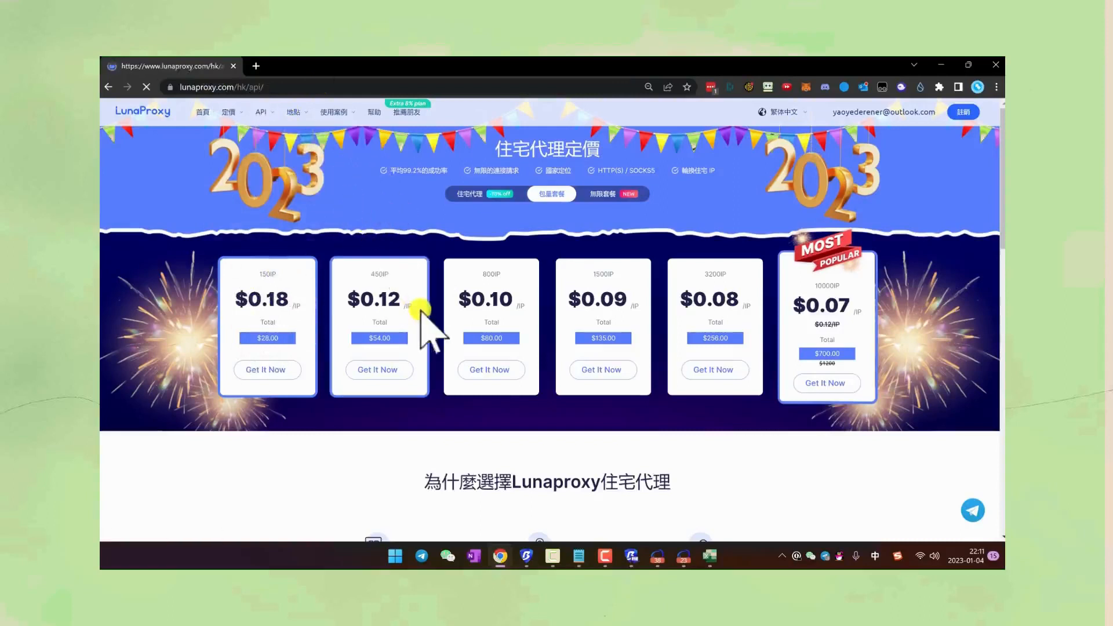
scroll(551, 248, "down", 2)
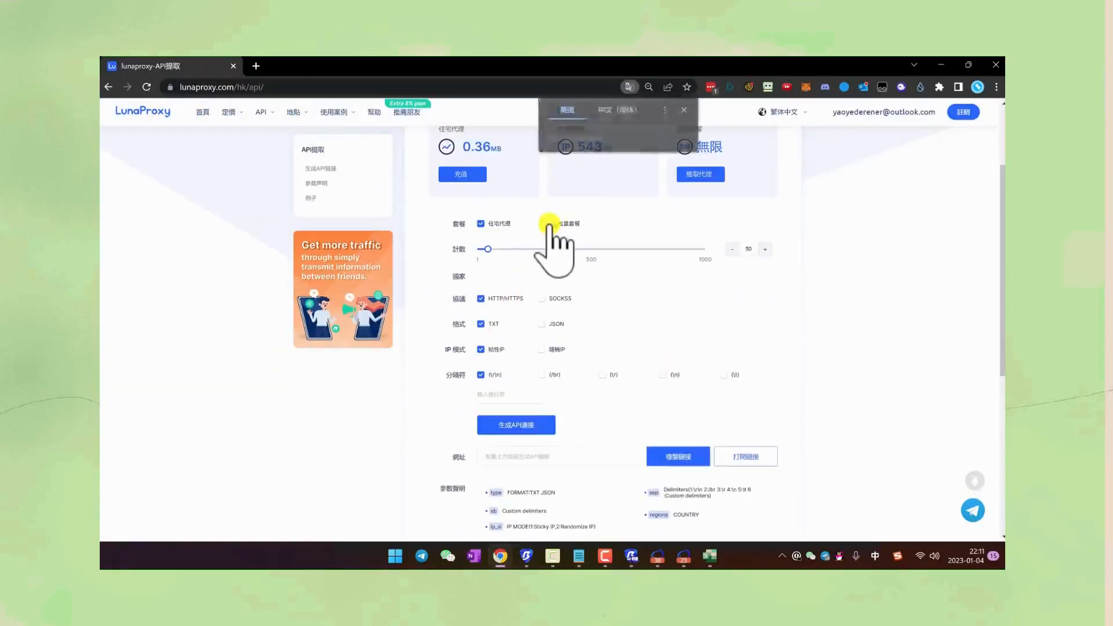
left_click(550, 223)
left_click(567, 272)
scroll(569, 224, "up", 1)
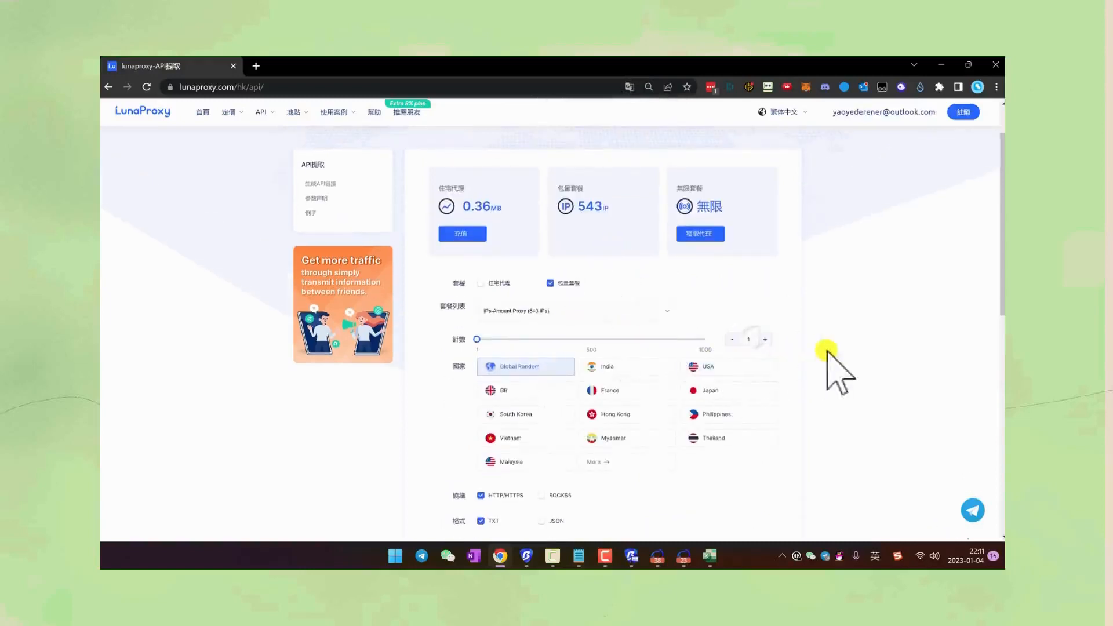
scroll(753, 382, "down", 3)
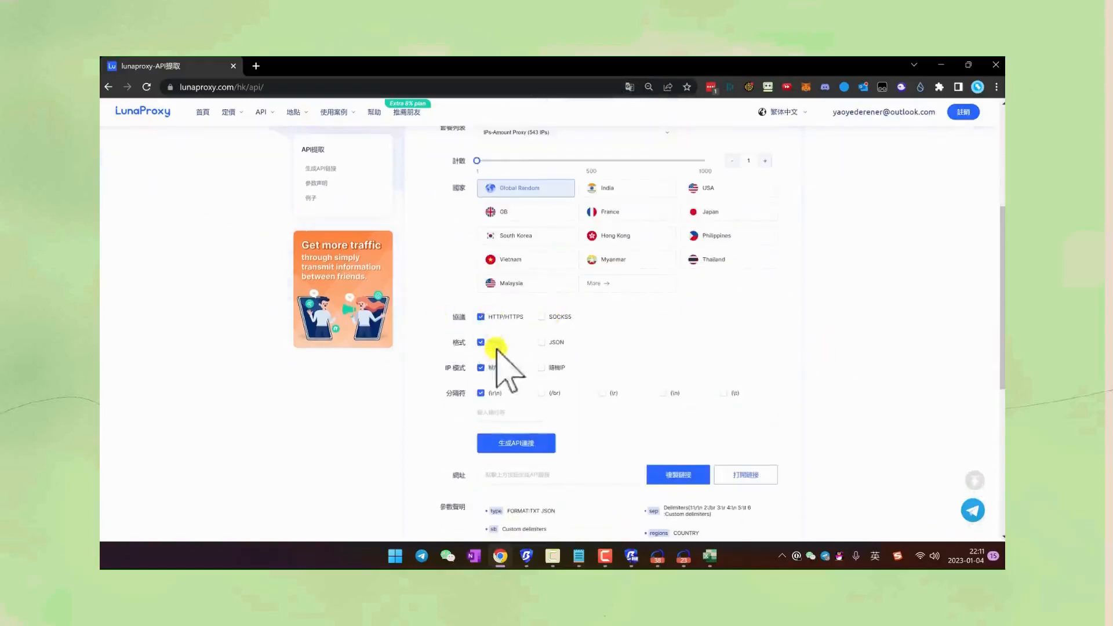
scroll(516, 387, "down", 1)
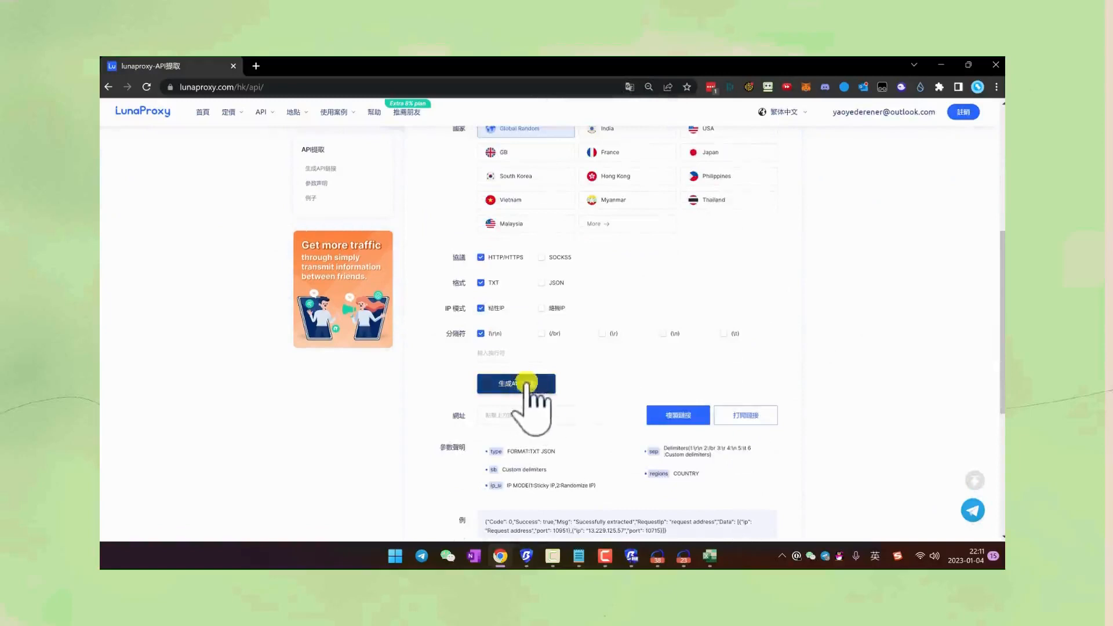
left_click(578, 416)
Step: Switch back from Chrome and close the 导入窗口模板 workbook in Excel, saving its changes
left_click(940, 65)
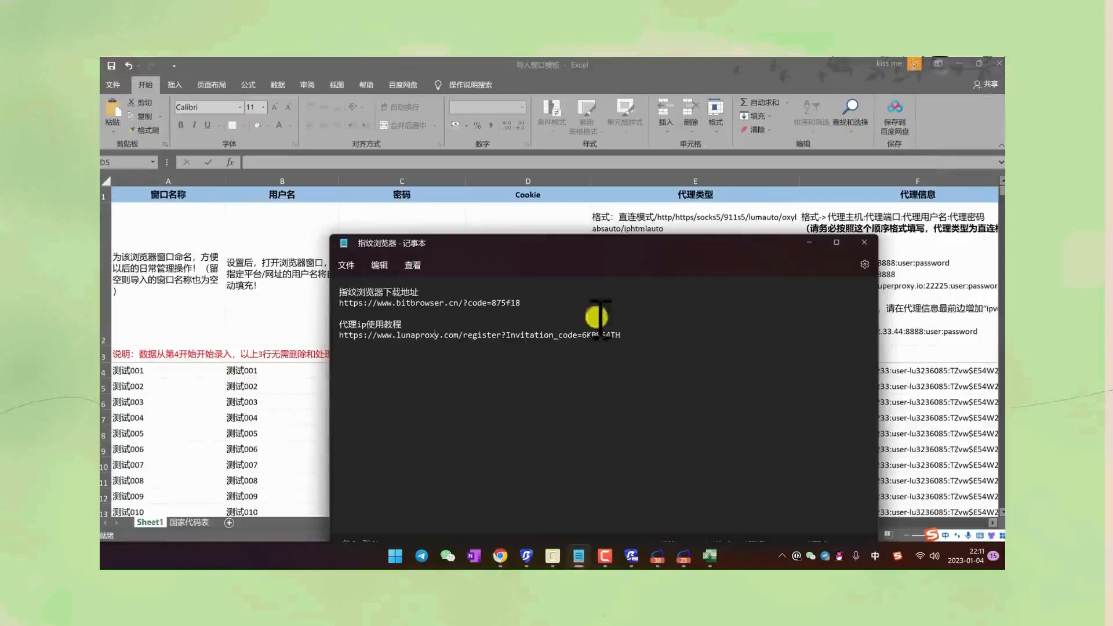
left_click(346, 265)
left_click(354, 346)
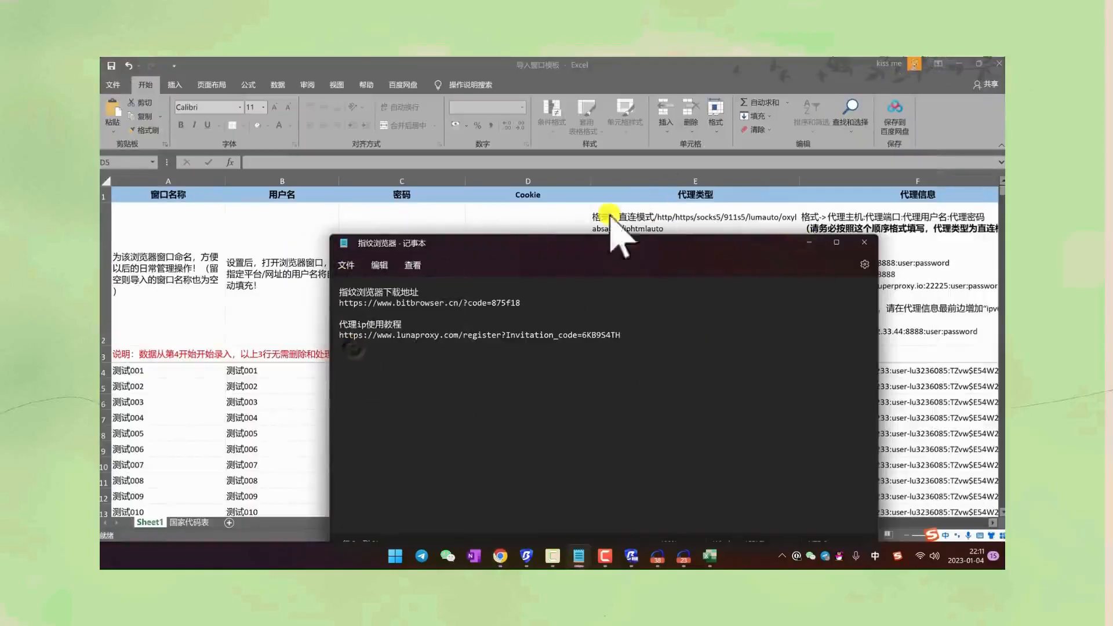
left_click(999, 65)
left_click(504, 322)
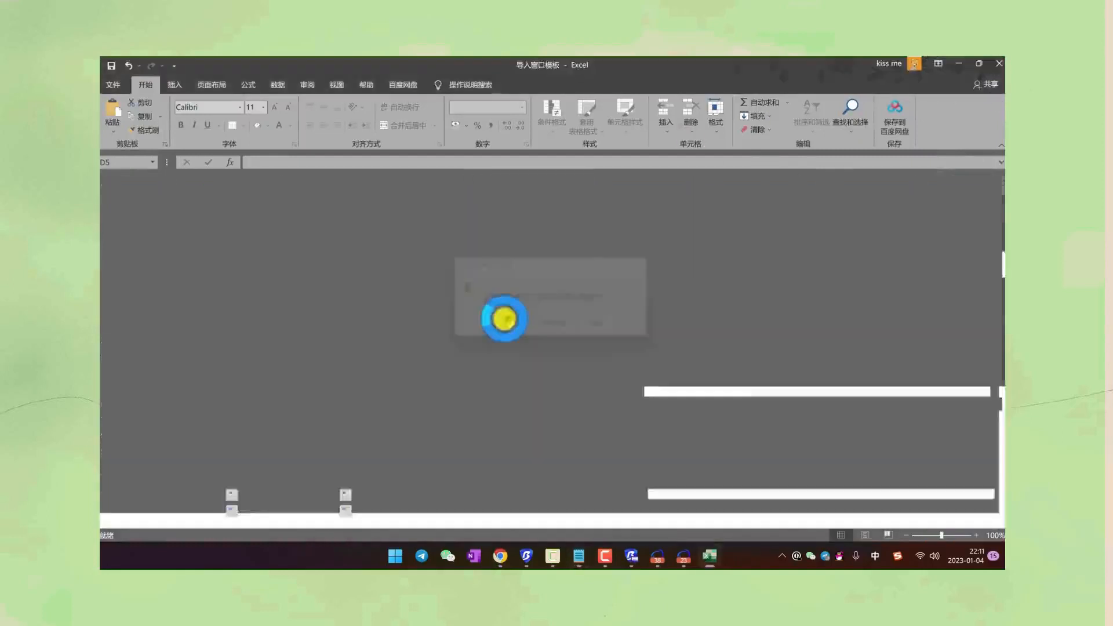
Step: In BitBrowser's batch import form, set the account platform to 其他平台 and the group to 未分组
left_click(695, 94)
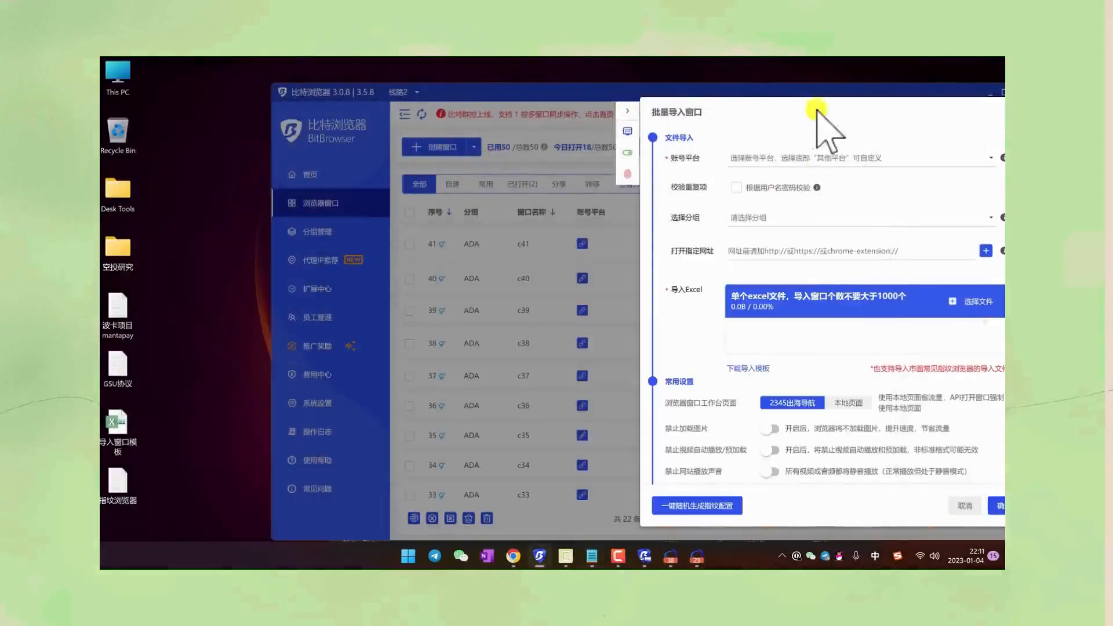
left_click_drag(816, 108, 582, 106)
left_click(573, 152)
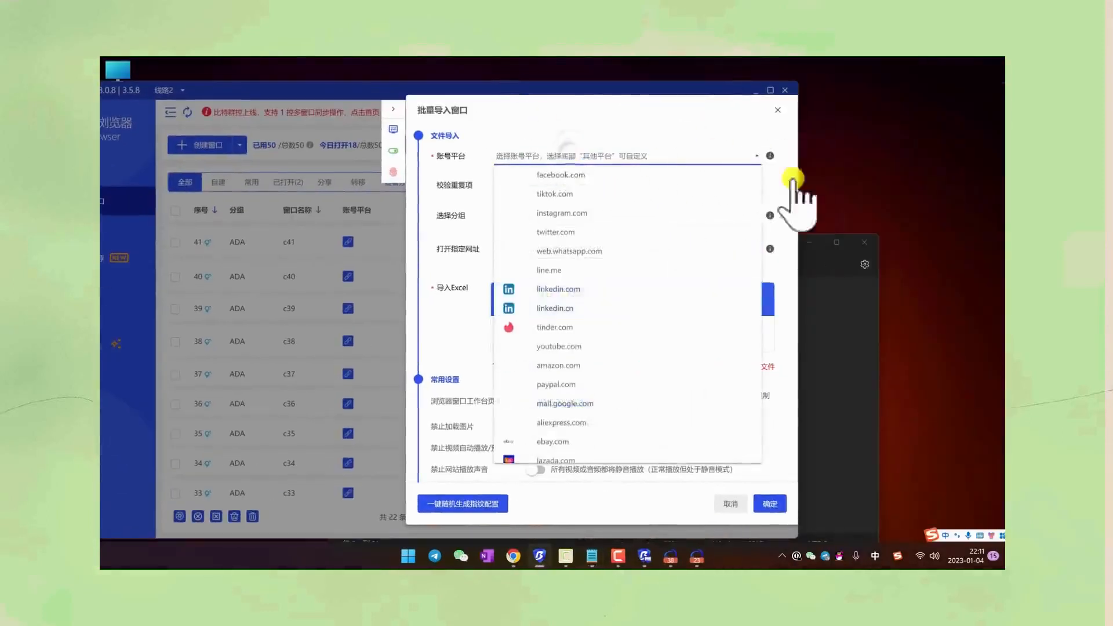
scroll(604, 422, "down", 5)
left_click(573, 454)
left_click(519, 250)
left_click(524, 278)
left_click(522, 249)
left_click(524, 275)
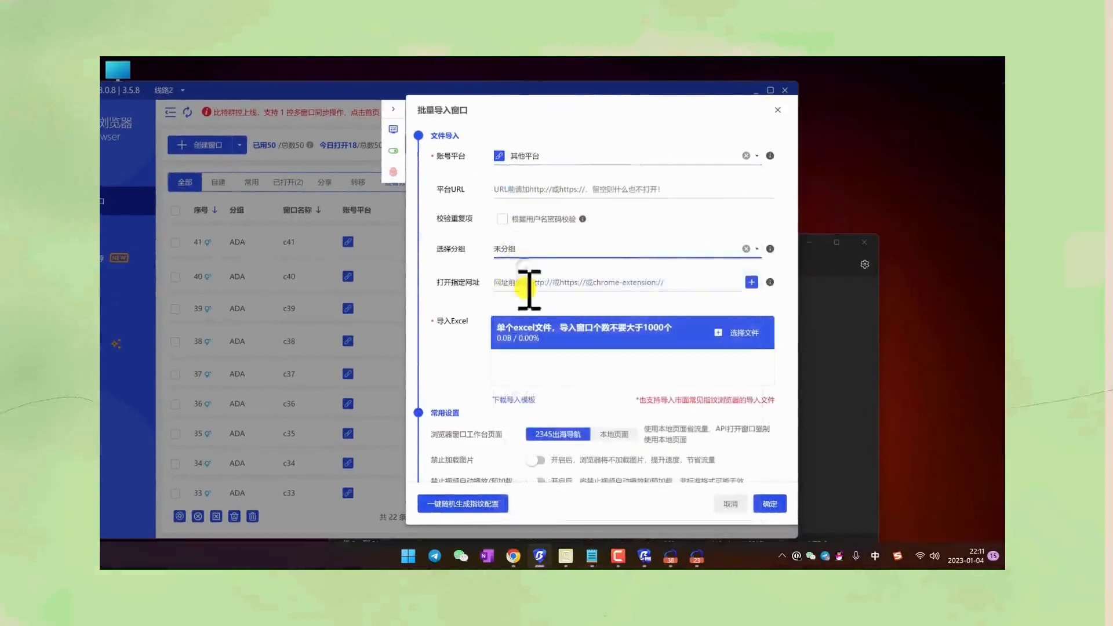
left_click(530, 282)
type("baidu")
key("shift")
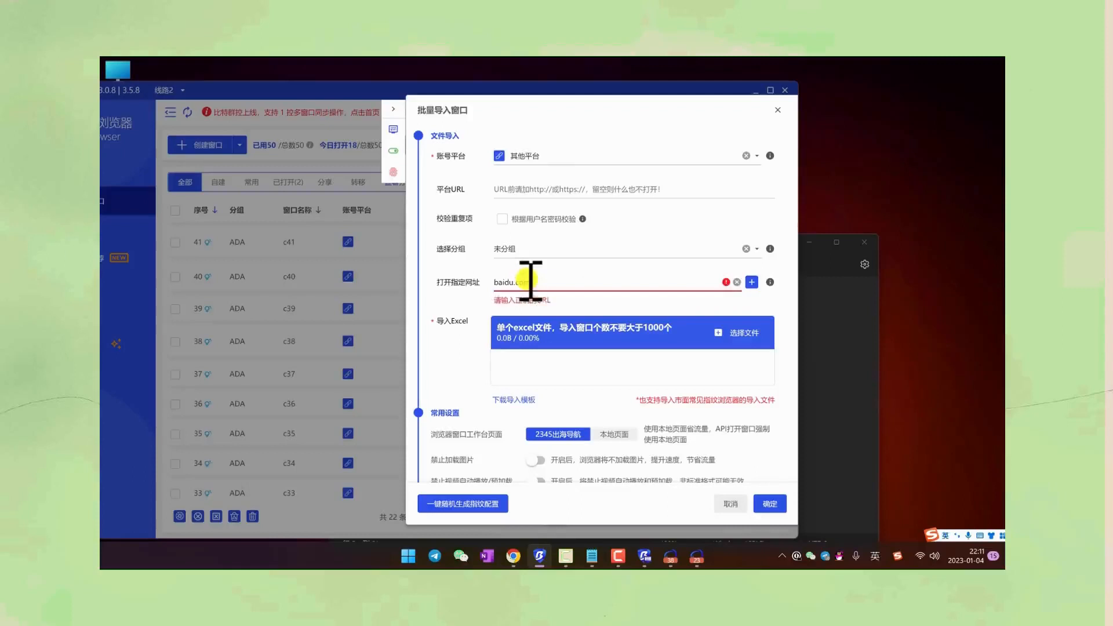
left_click_drag(544, 280, 497, 281)
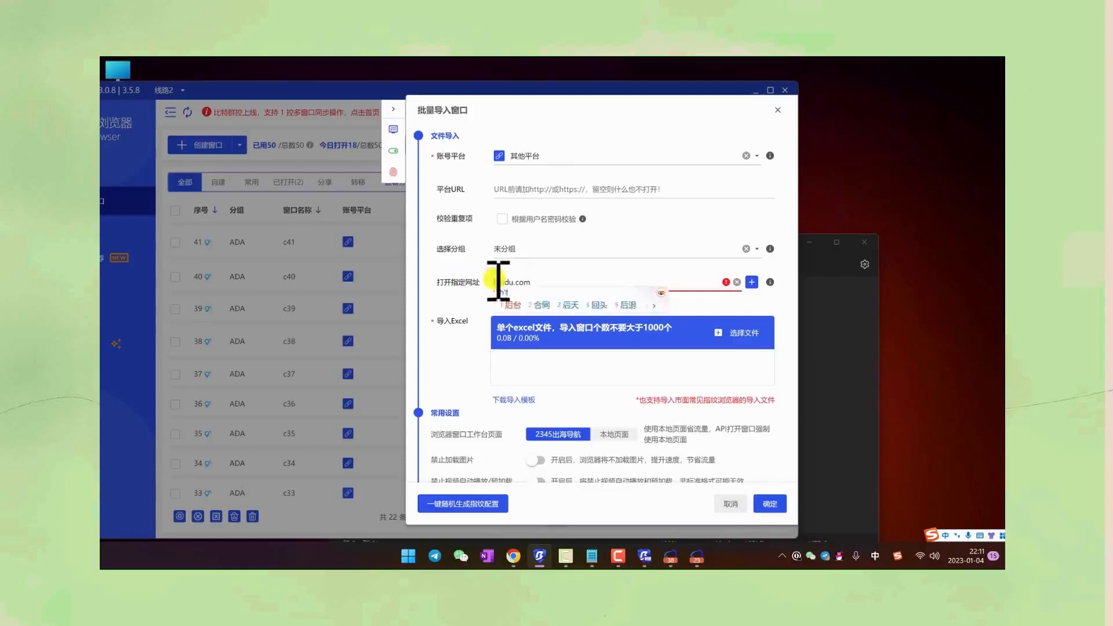
type("http")
key("shift")
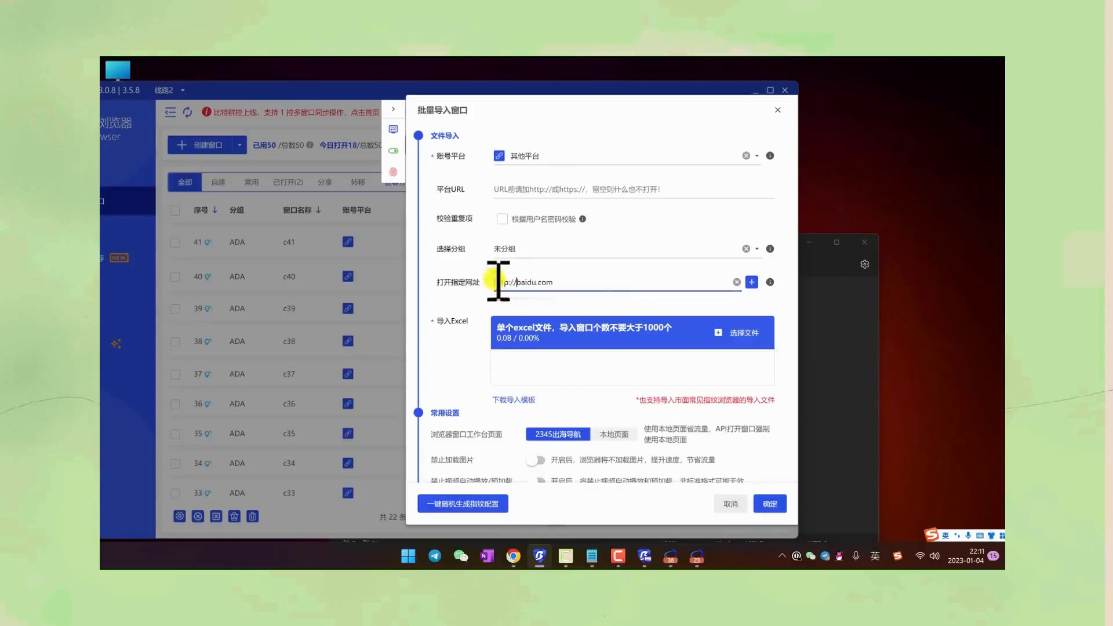
Step: Attach 导入窗口模板.xlsx as the import file and open the same workbook in Excel to check its rows
left_click(729, 330)
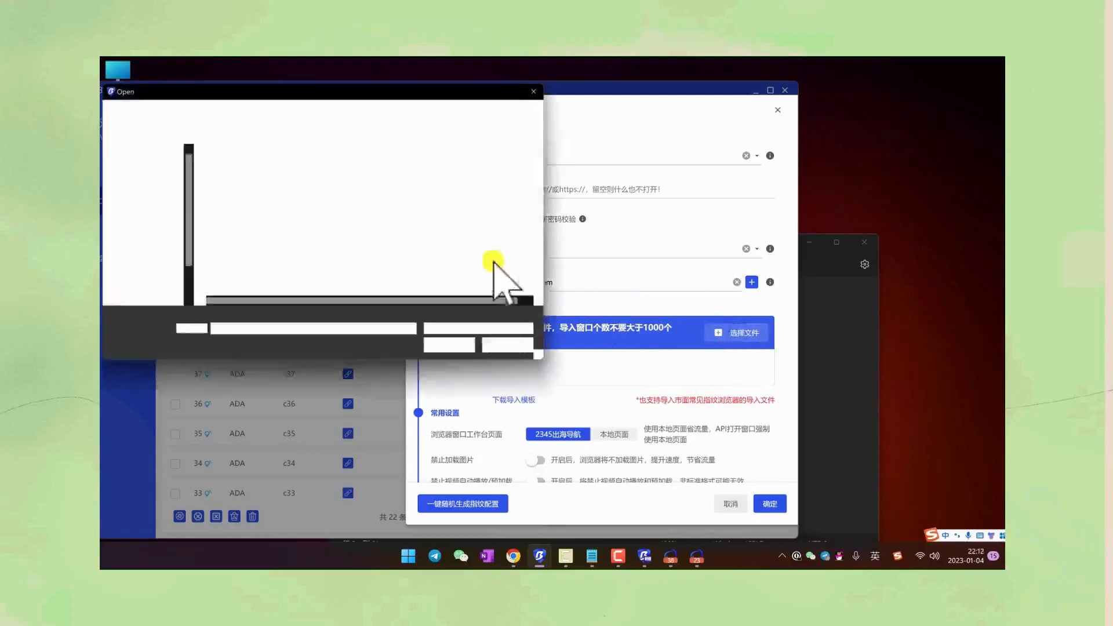
double_click(295, 196)
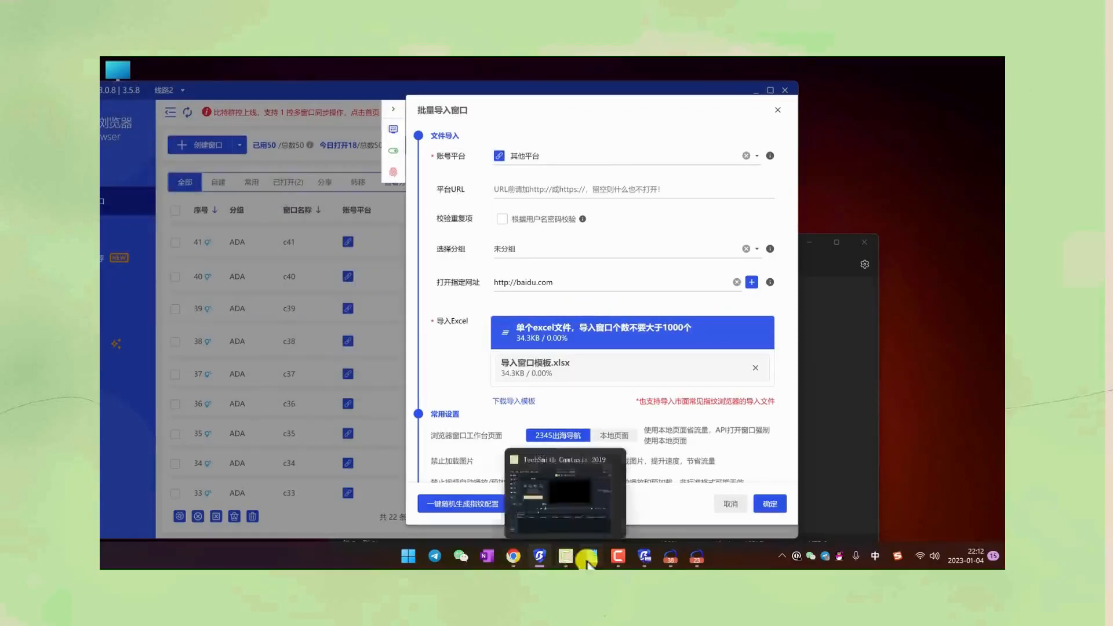
left_click_drag(328, 90, 585, 104)
double_click(138, 432)
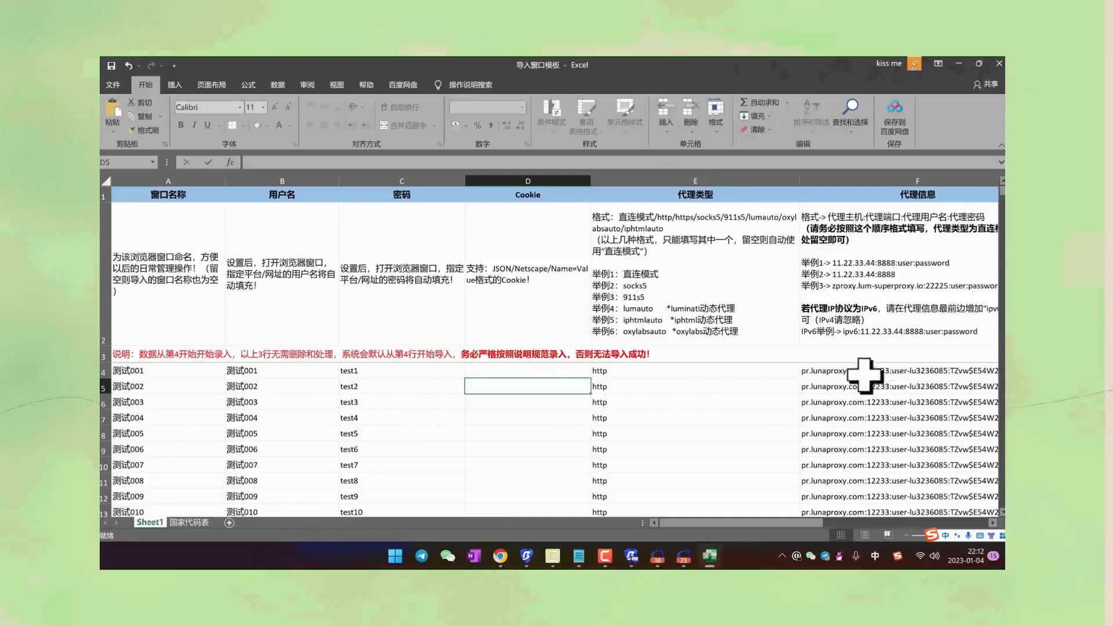
left_click(959, 63)
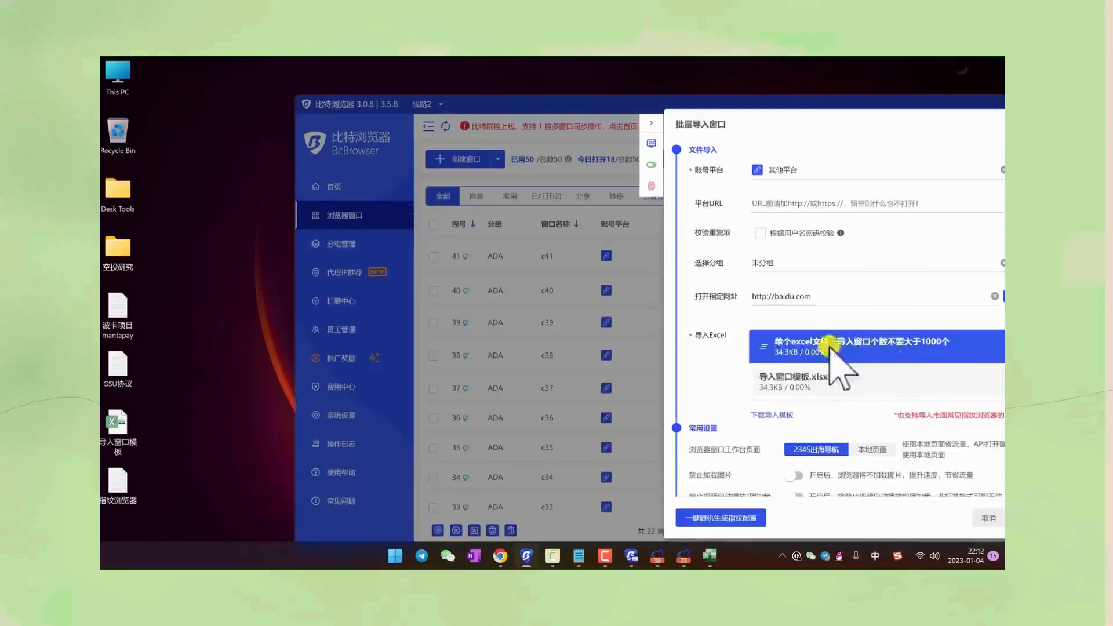
Step: Examine the batch import's general and fingerprint settings, and cancel the import form
left_click_drag(782, 99, 568, 92)
scroll(596, 335, "down", 2)
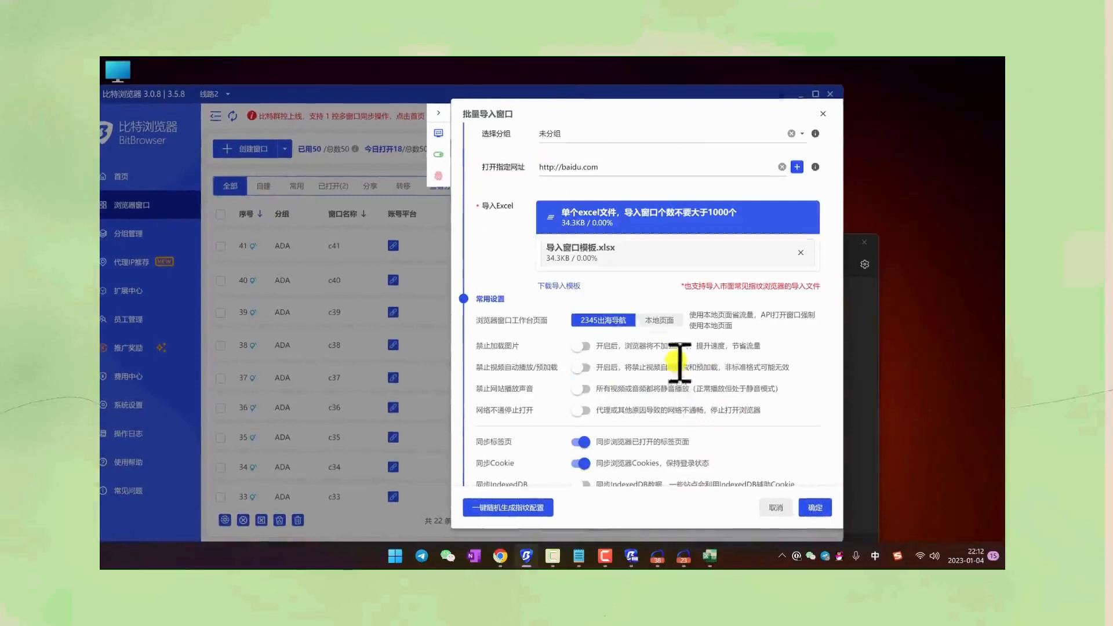
scroll(713, 377, "down", 8)
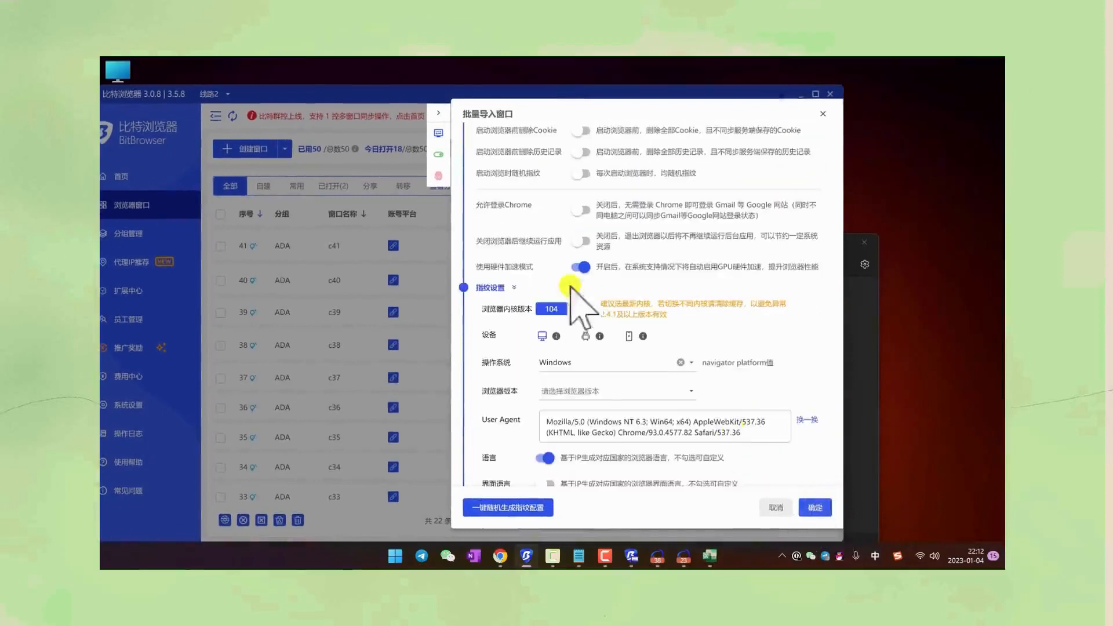
scroll(565, 348, "down", 3)
scroll(559, 353, "down", 10)
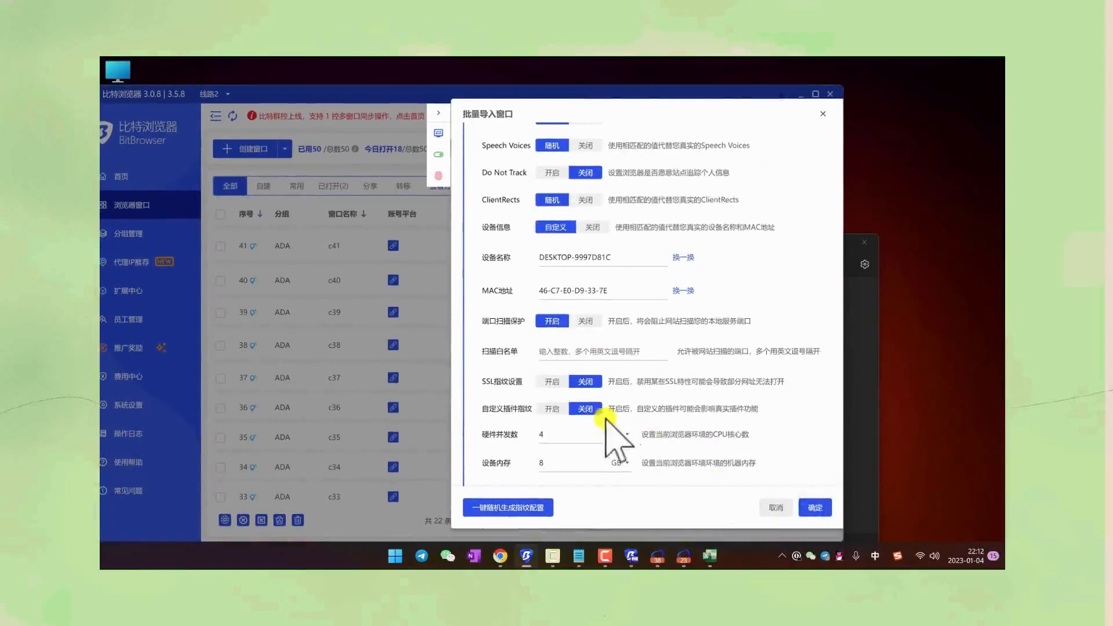
left_click(776, 507)
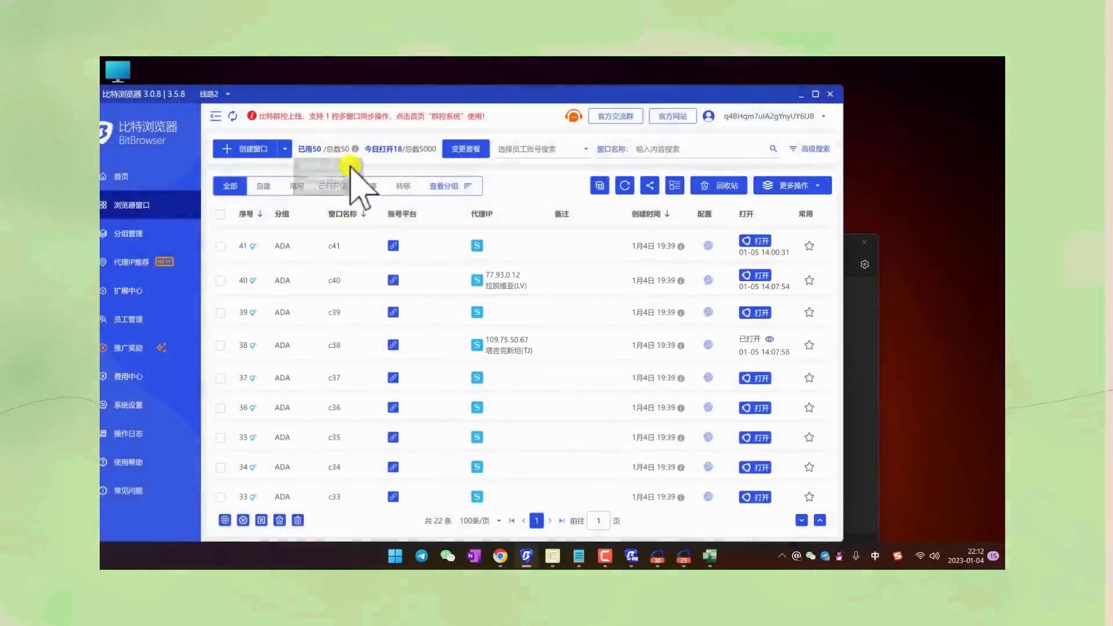
Step: Select all browser windows in the list and open the batch proxy modification for them
left_click(220, 214)
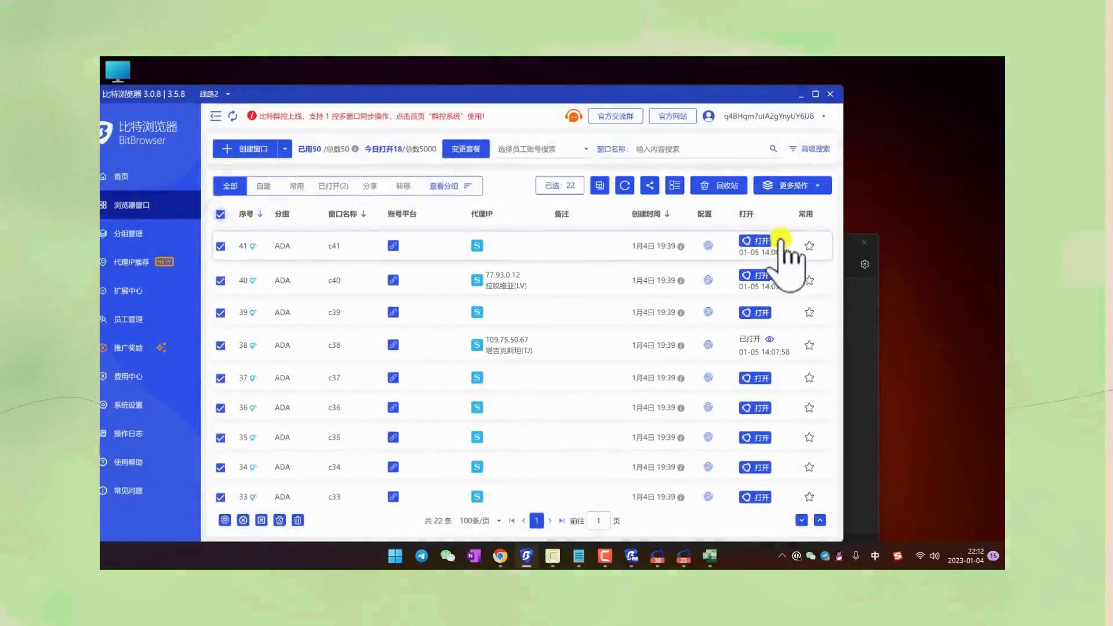
left_click(794, 185)
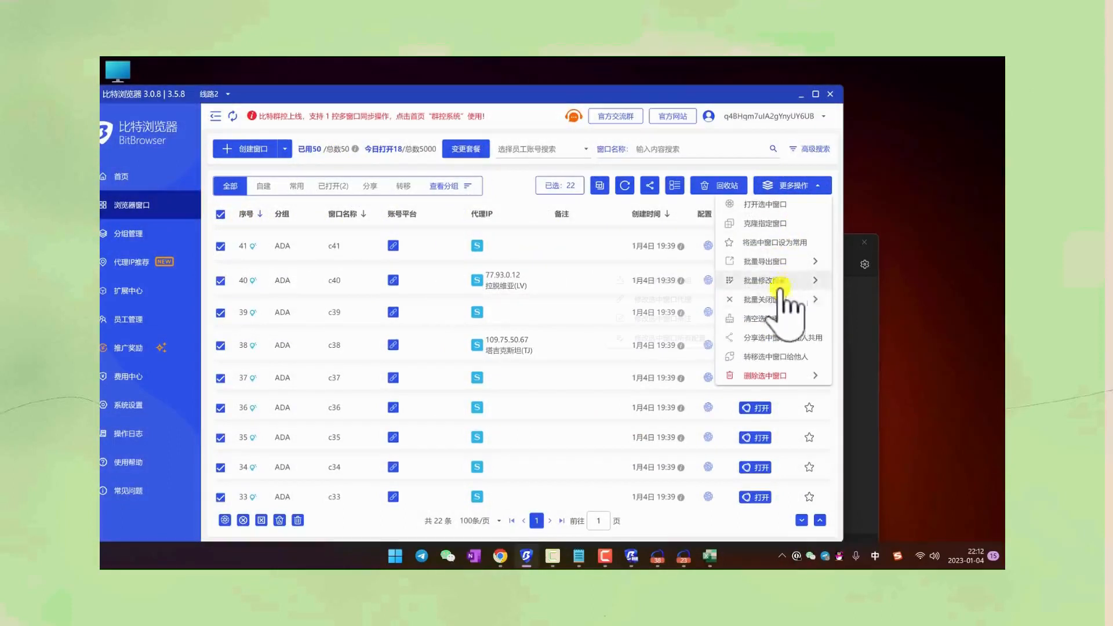
left_click(778, 281)
left_click(668, 300)
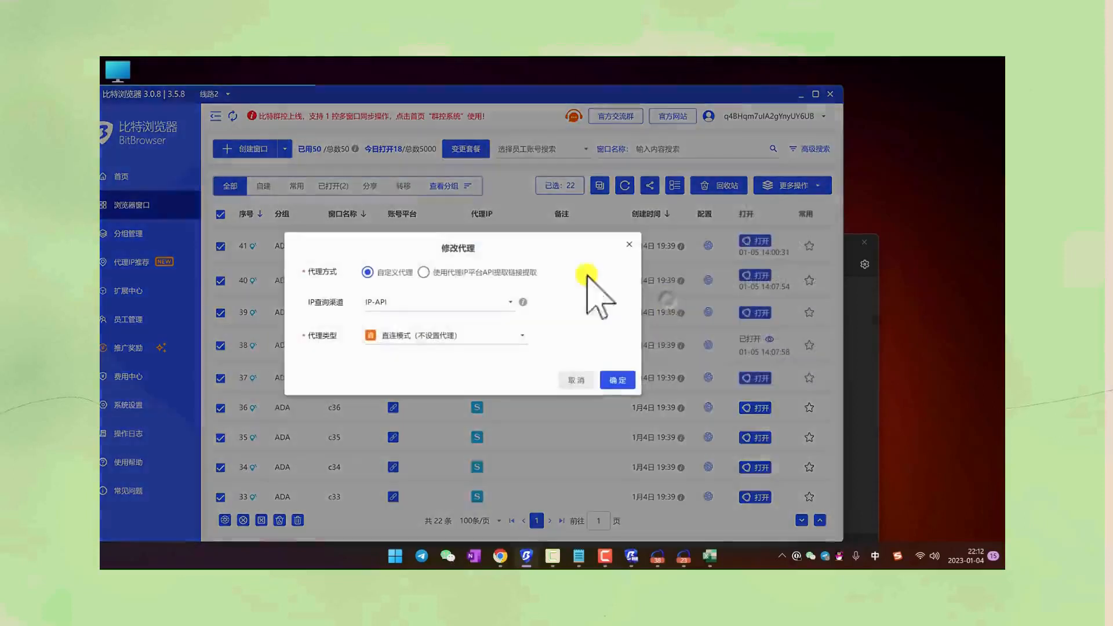
Step: Set the proxy method to 使用代理IP平台API提取链接提取 with Rola-IP as the provider and http as the proxy protocol
left_click(444, 268)
left_click(395, 239)
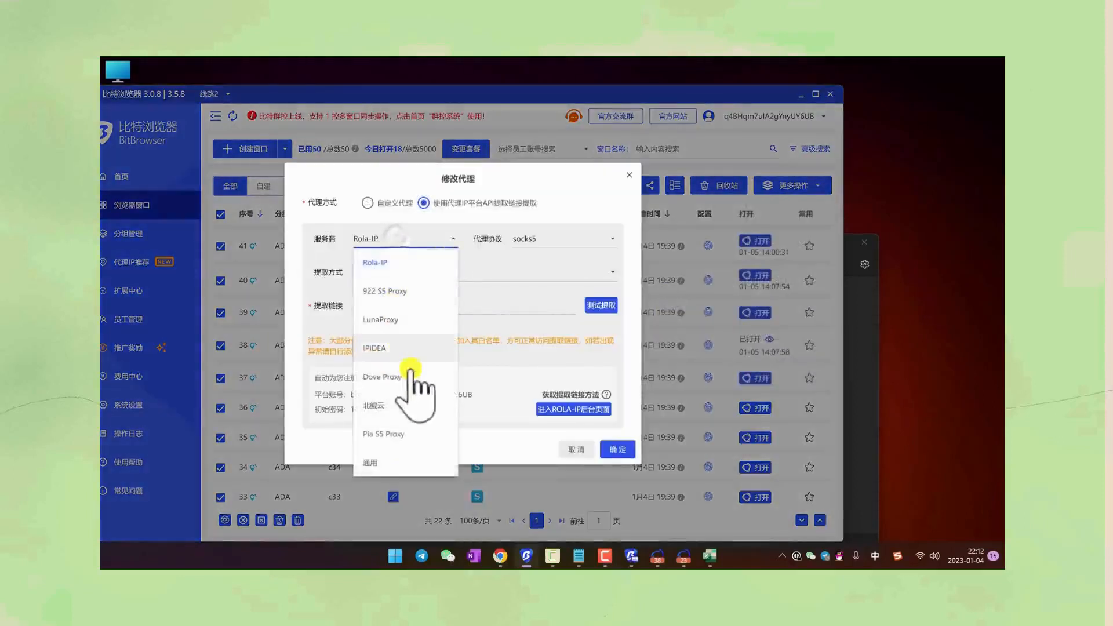
left_click(399, 254)
left_click(555, 239)
left_click(531, 291)
Step: Fill the extraction link with the placeholder text 提取的api输入到这, replacing the first trial entry
left_click(403, 305)
type("测试001")
left_click_drag(439, 305, 317, 303)
type("ti")
key("BackSpace")
key("BackSpace")
key("shift")
type("提取的ap")
key("shift")
type("i输入到这")
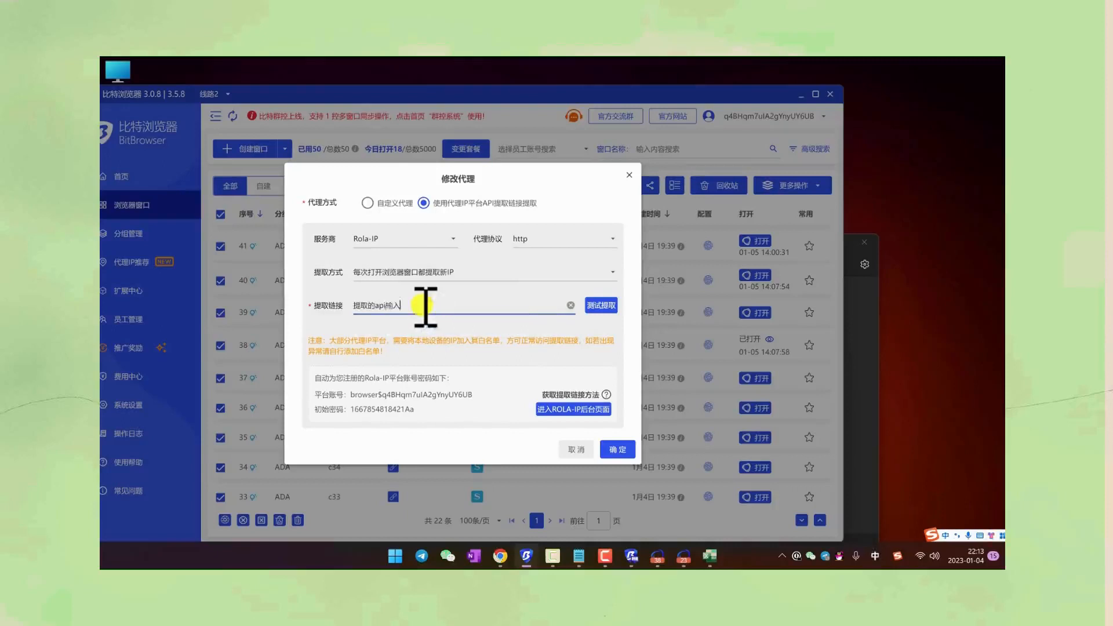
Step: Switch to LunaProxy's API extraction page in Chrome and examine where the API link is generated
left_click(501, 558)
scroll(554, 279, "up", 1)
scroll(551, 337, "down", 2)
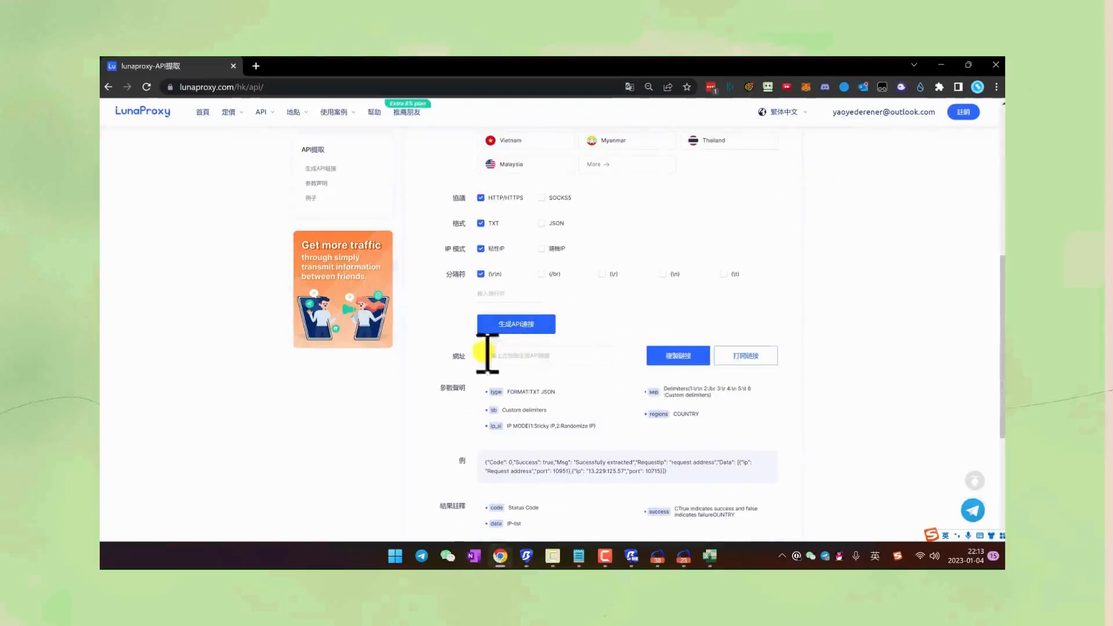
scroll(549, 355, "up", 3)
scroll(551, 368, "down", 1)
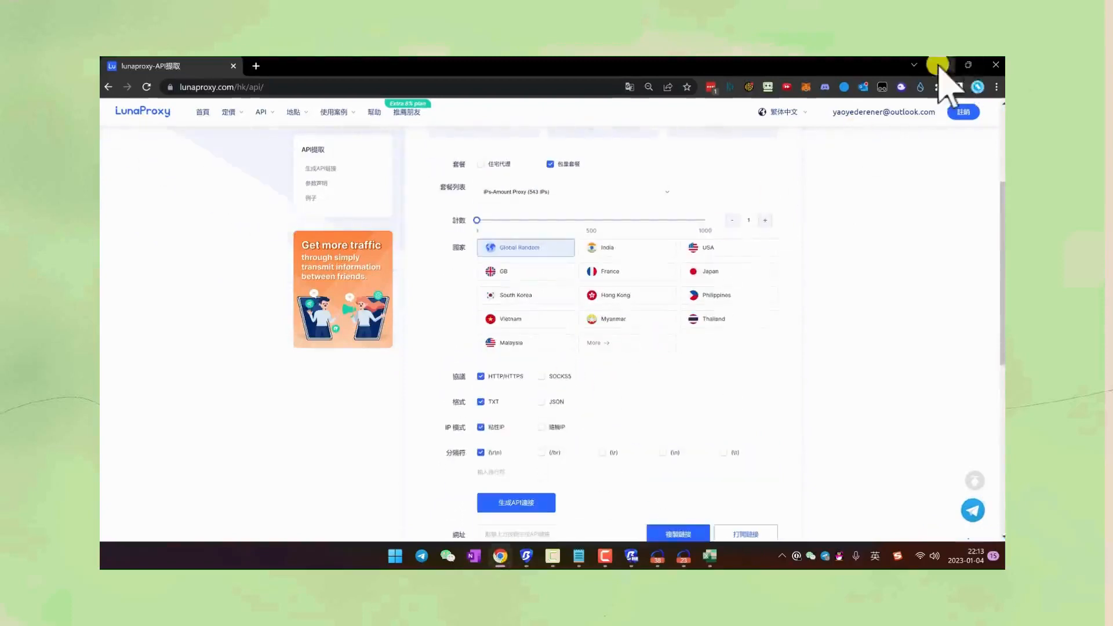
Step: Return to BitBrowser and close the proxy modification dialog without applying it
left_click(941, 64)
left_click_drag(444, 305, 352, 306)
left_click(629, 174)
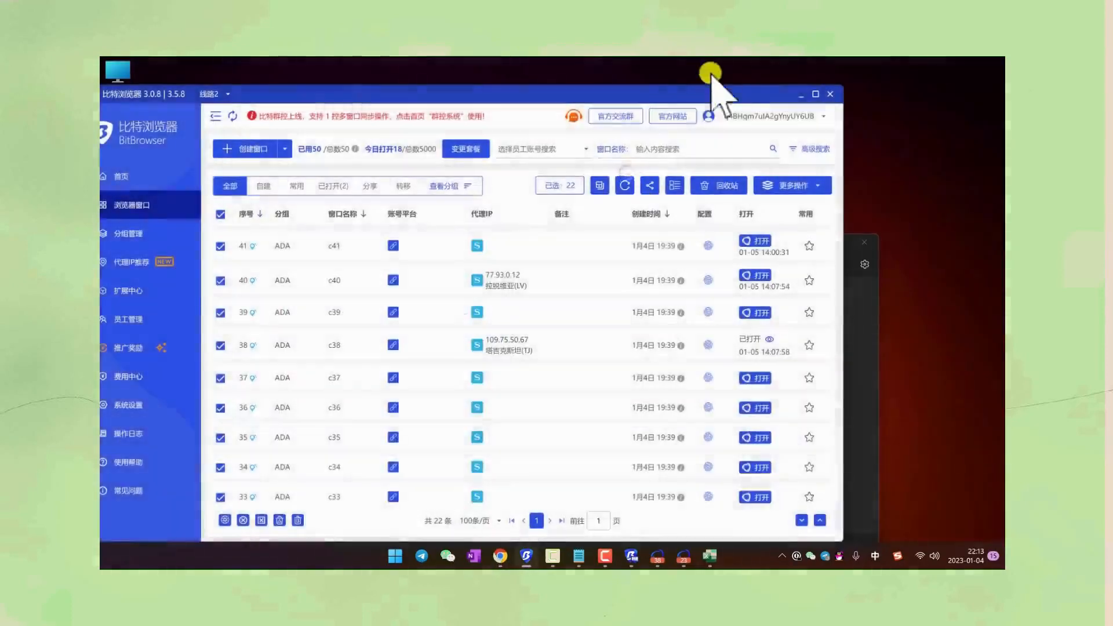
Step: Maximize the BitBrowser window and look over the proxy IPs of the listed windows
left_click_drag(691, 92, 747, 93)
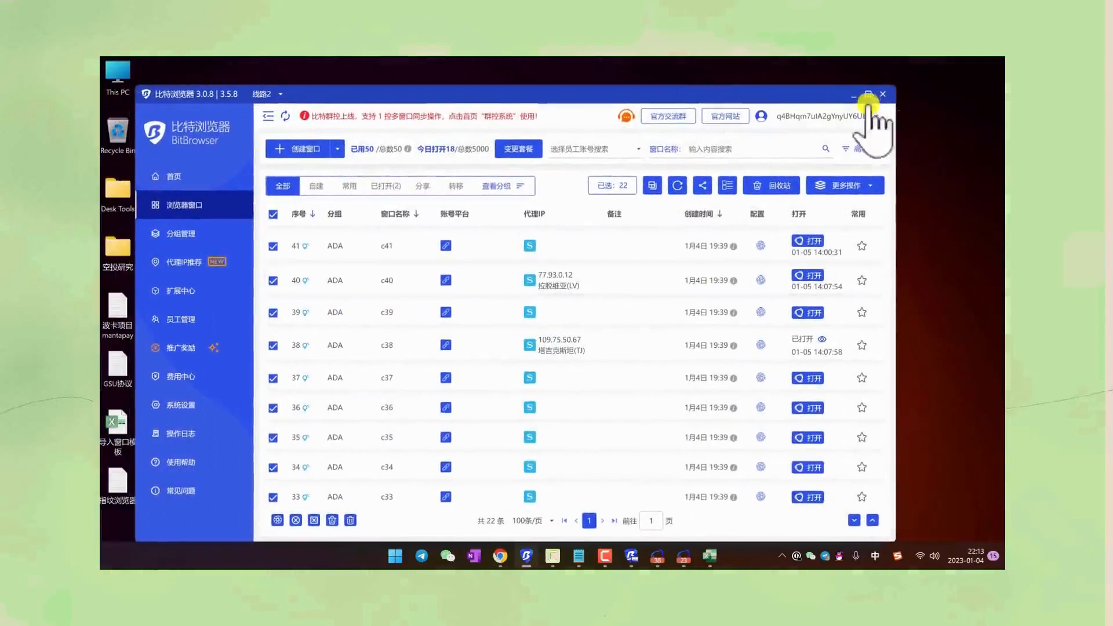
left_click(870, 94)
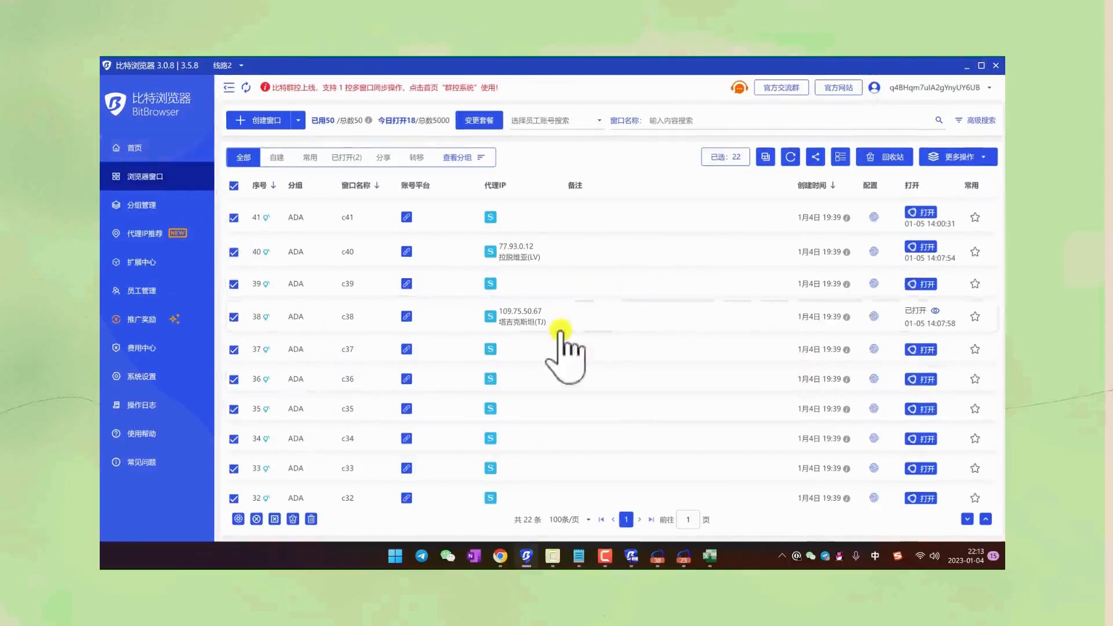
scroll(661, 500, "down", 1)
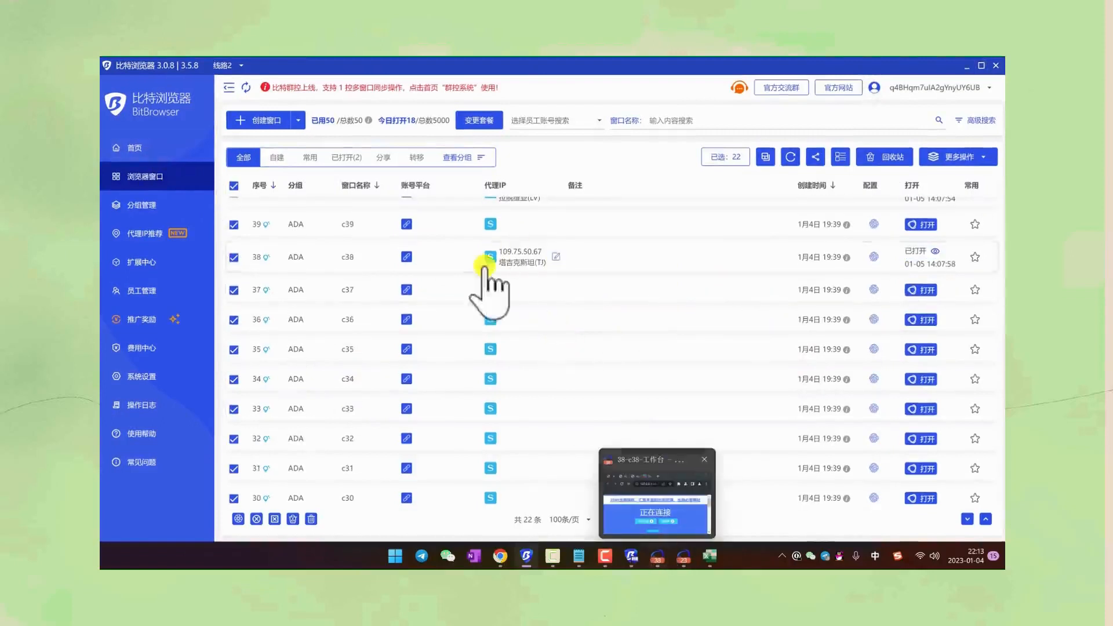
scroll(487, 277, "up", 1)
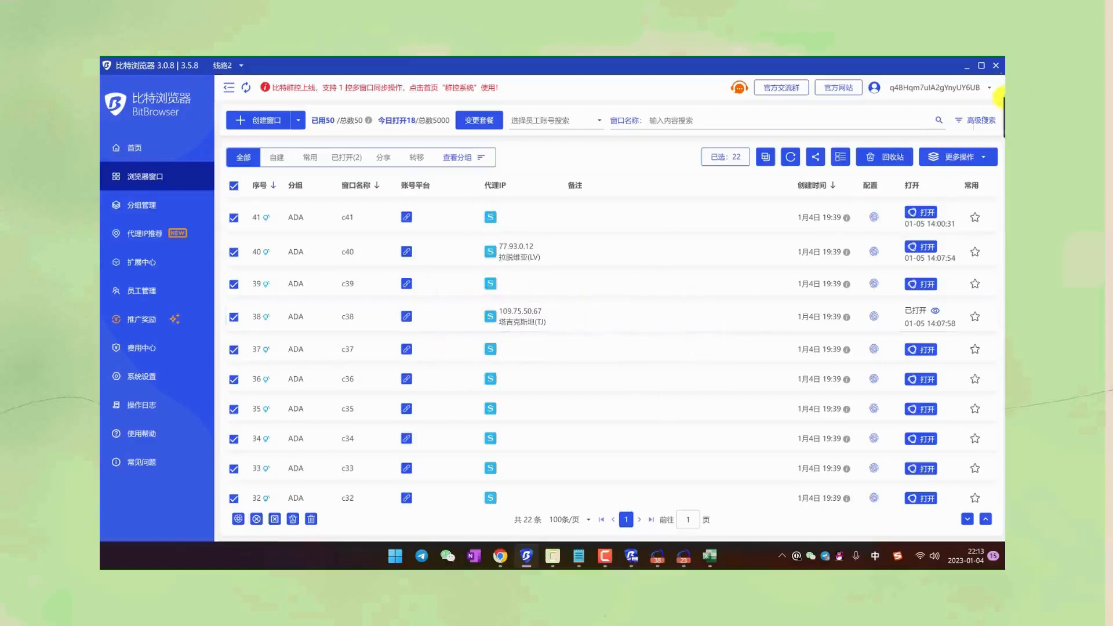
Step: Minimize BitBrowser and Chrome and bring up the 比特浏览器群控系统 group control window on the desktop
left_click(964, 66)
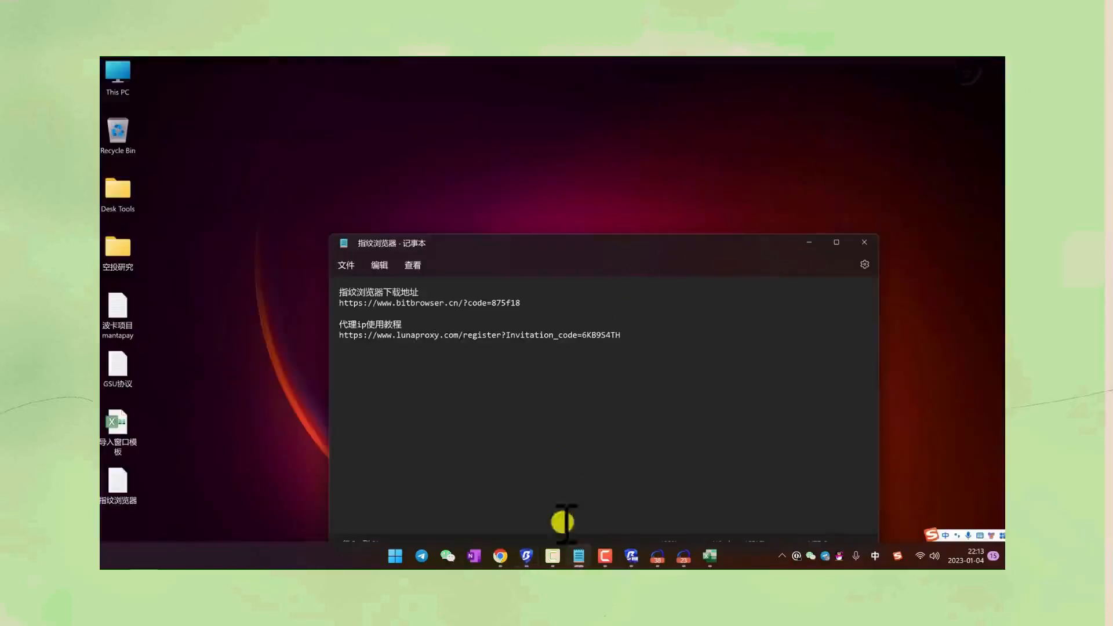
left_click(502, 559)
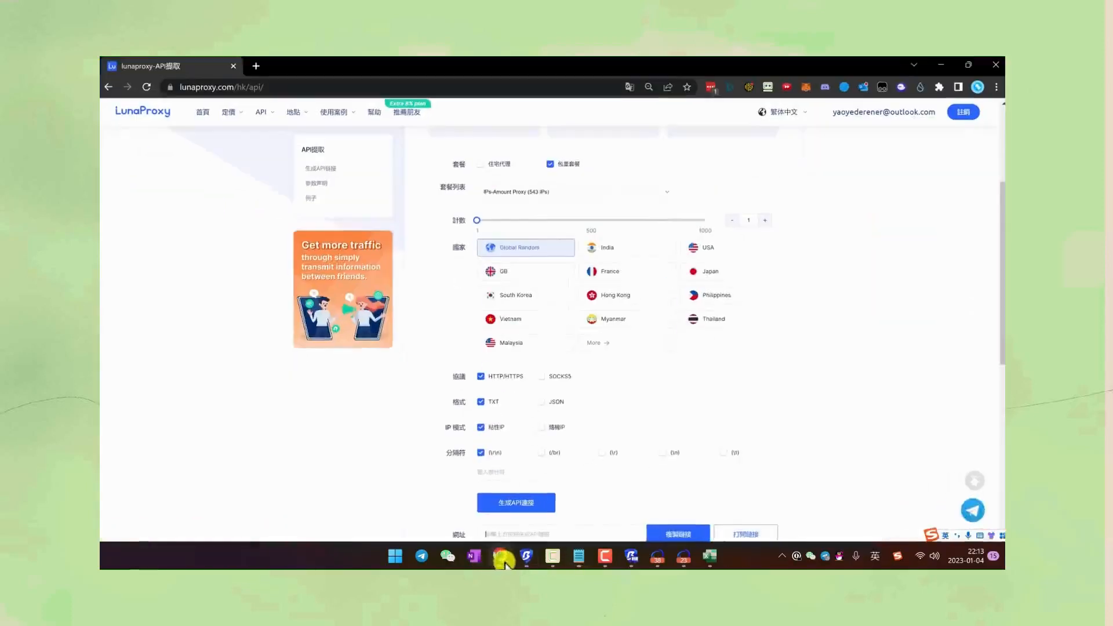
left_click(631, 559)
mouse_move(492, 182)
left_mouse_down()
mouse_move(711, 194)
mouse_move(623, 173)
mouse_move(478, 177)
left_mouse_up()
left_click(940, 65)
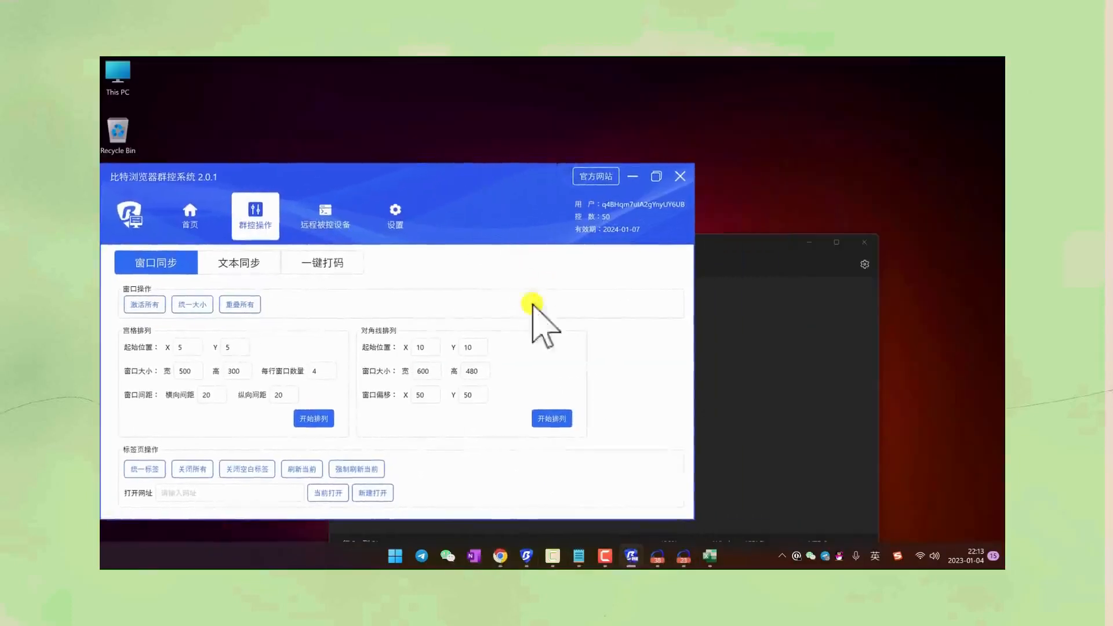
Step: Add the line 每天刷30-50/项目，10天刷300-500，优质项目1000个 below the LunaProxy link in the 指纹浏览器 note
left_click(747, 380)
type("mei")
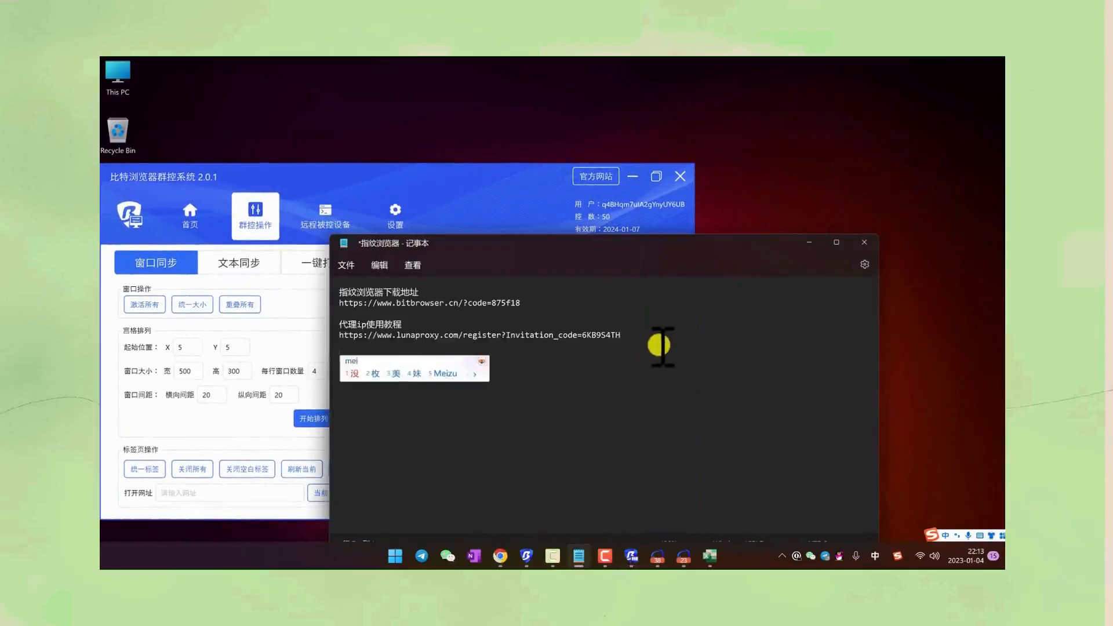
type("每天刷3")
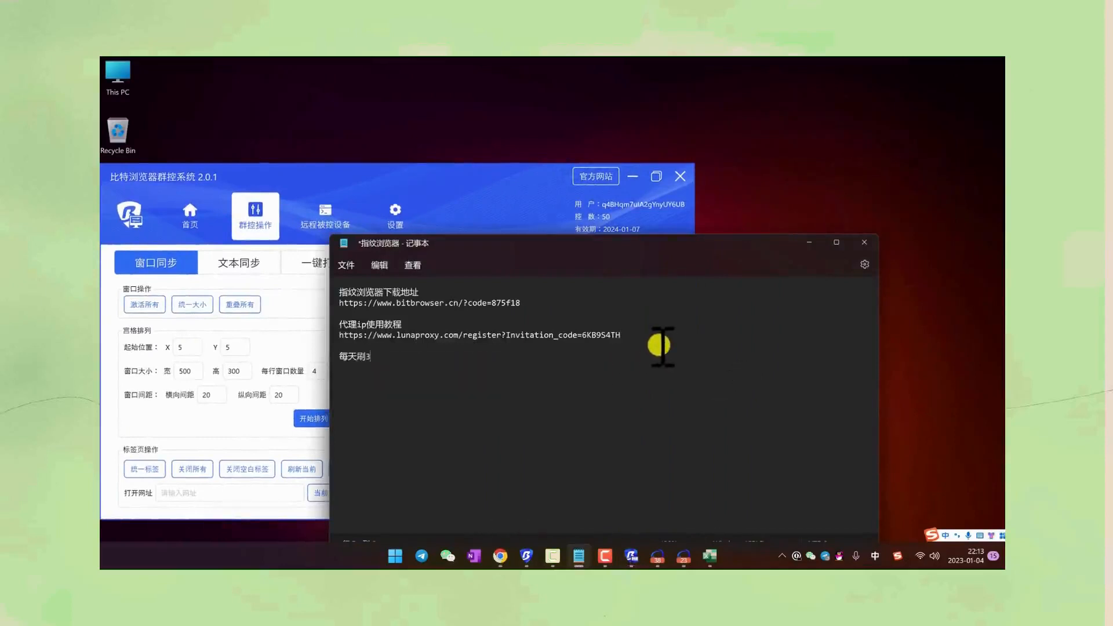
type("0-50/xi")
type("项目，")
type("，10天刷300-500，")
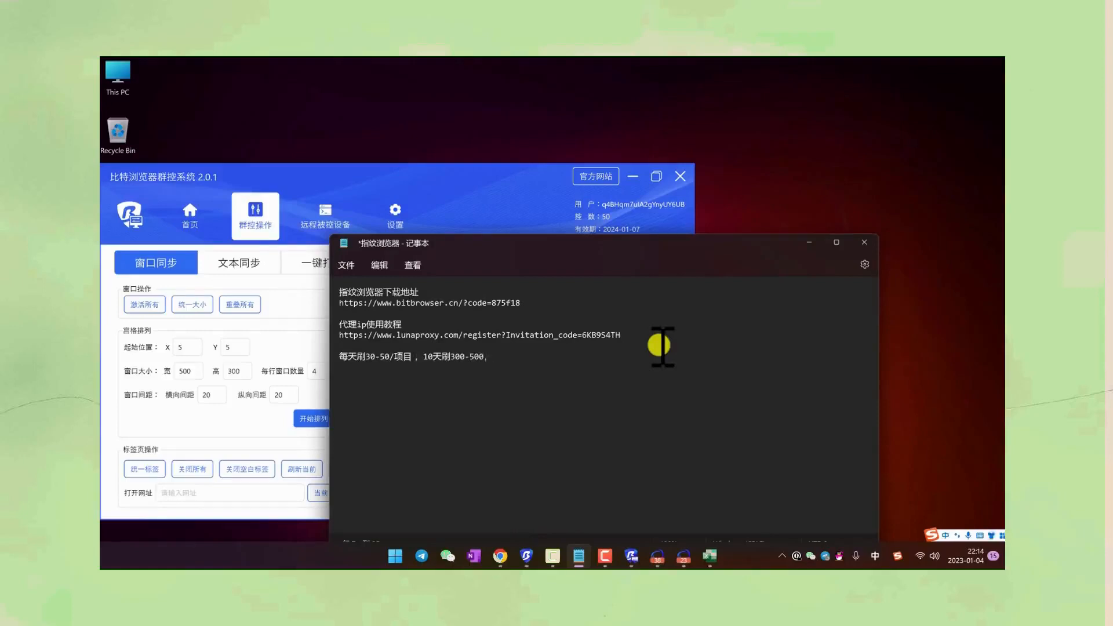
type("优质项目1000个")
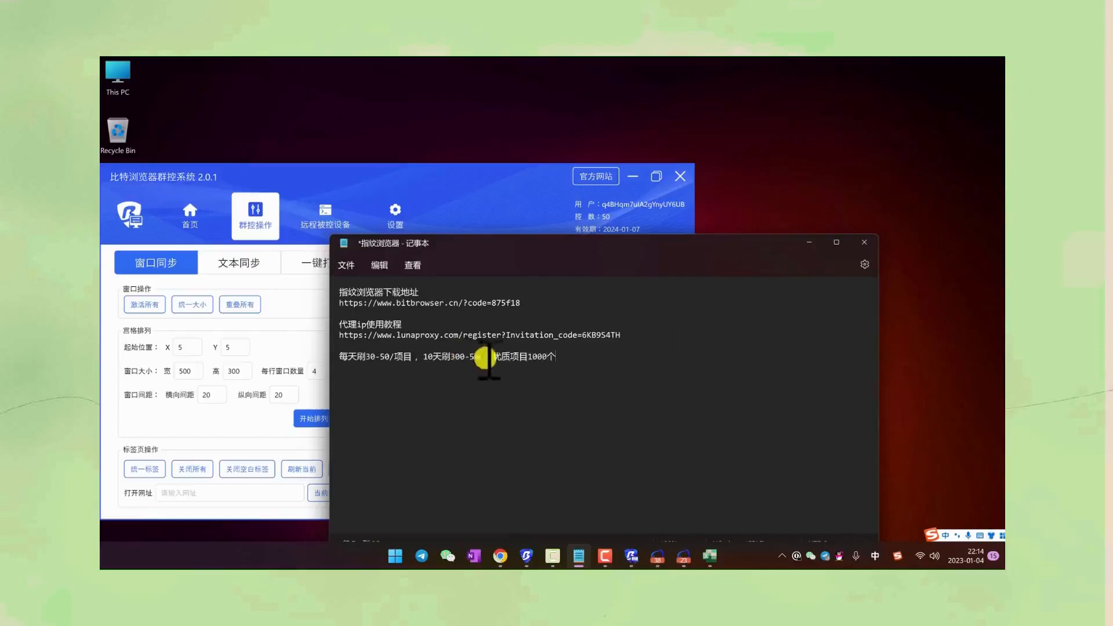
left_click_drag(584, 363, 336, 294)
left_click(447, 325)
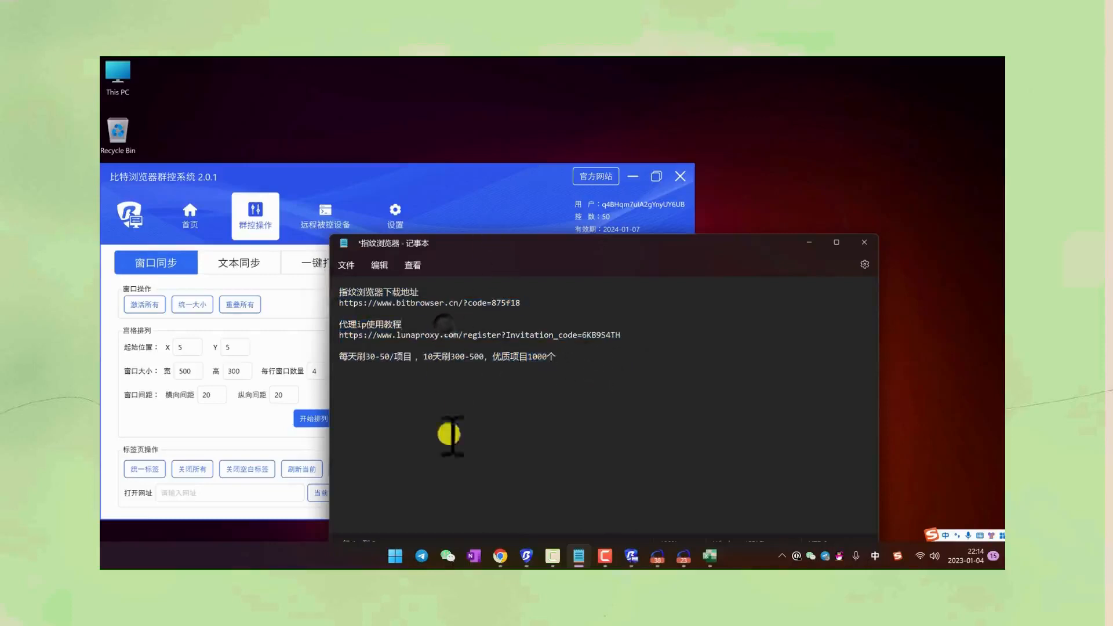
Step: Glance at the LunaProxy page in Chrome, minimize it, and reposition the note window on the desktop
left_click(497, 559)
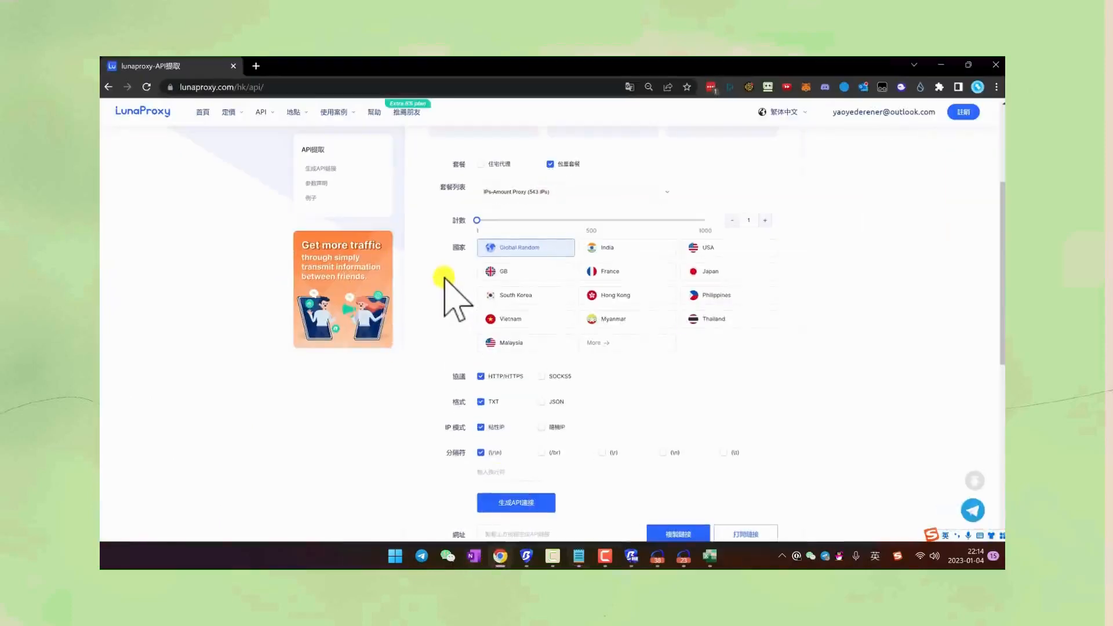
left_click(941, 64)
left_click_drag(542, 244, 612, 206)
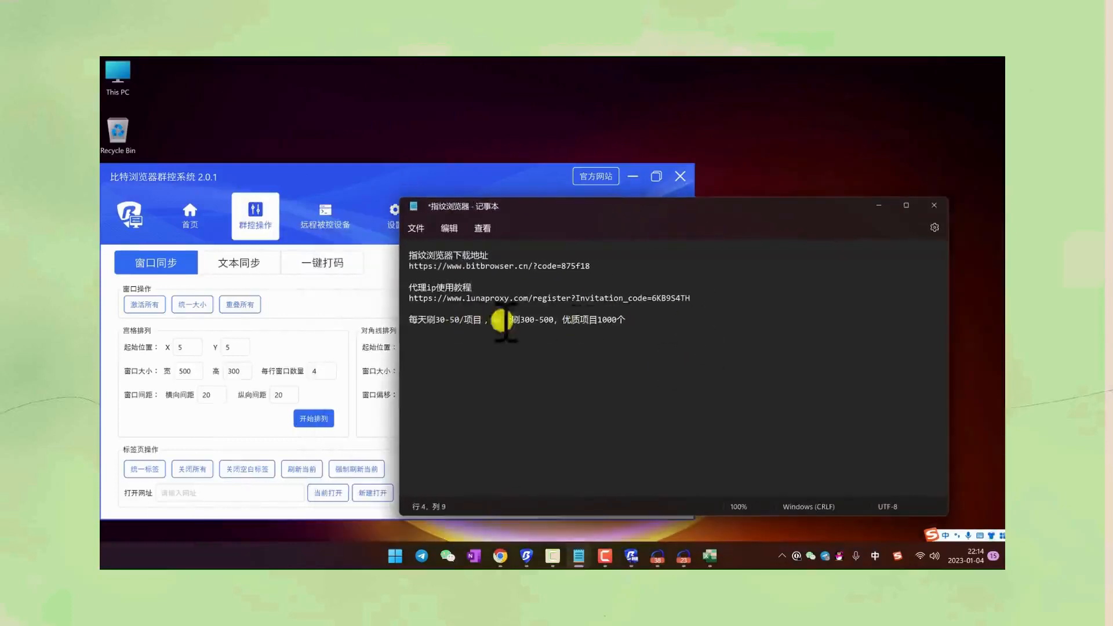
Step: Highlight the project-quantity line and then the whole note, including both links, to review the contents
left_click_drag(558, 320, 418, 321)
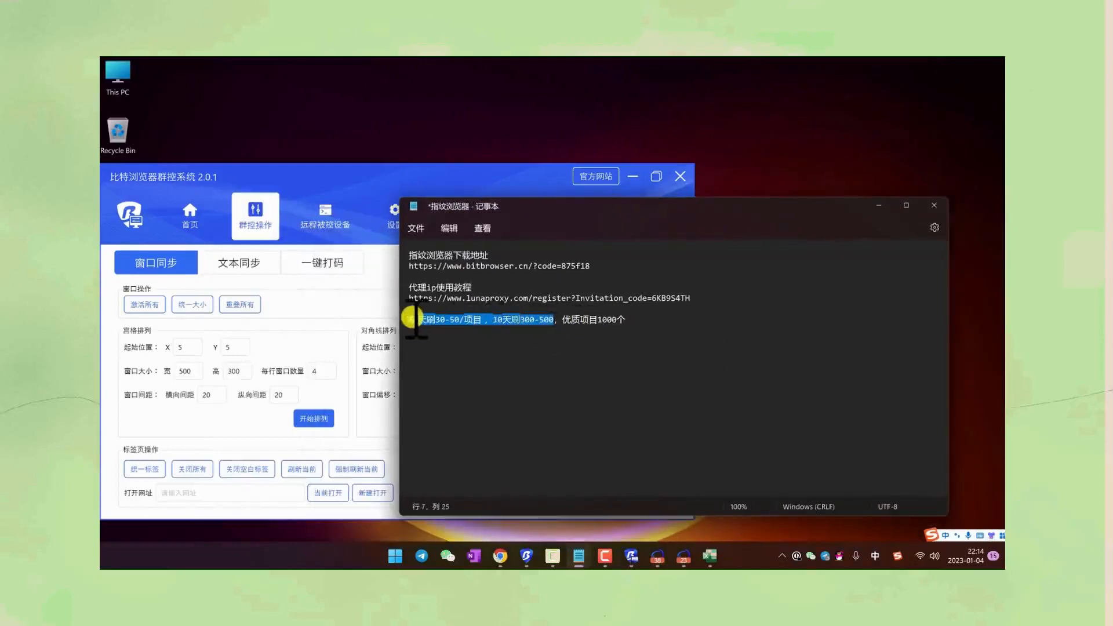
left_click(631, 320)
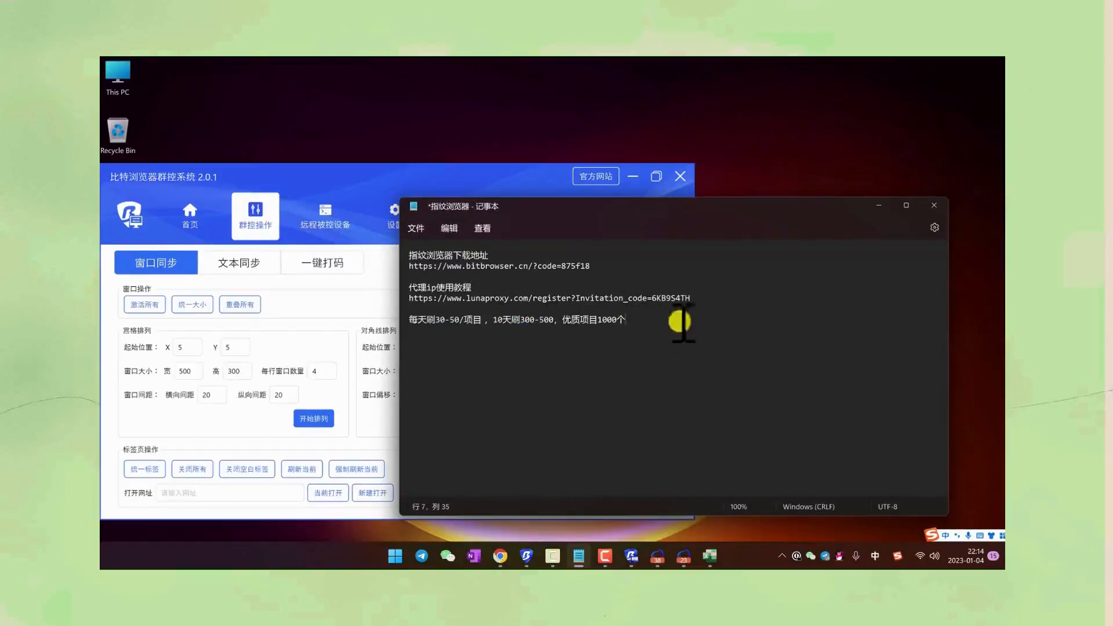
left_click_drag(654, 322, 410, 248)
left_click(654, 325)
left_click_drag(655, 324, 409, 250)
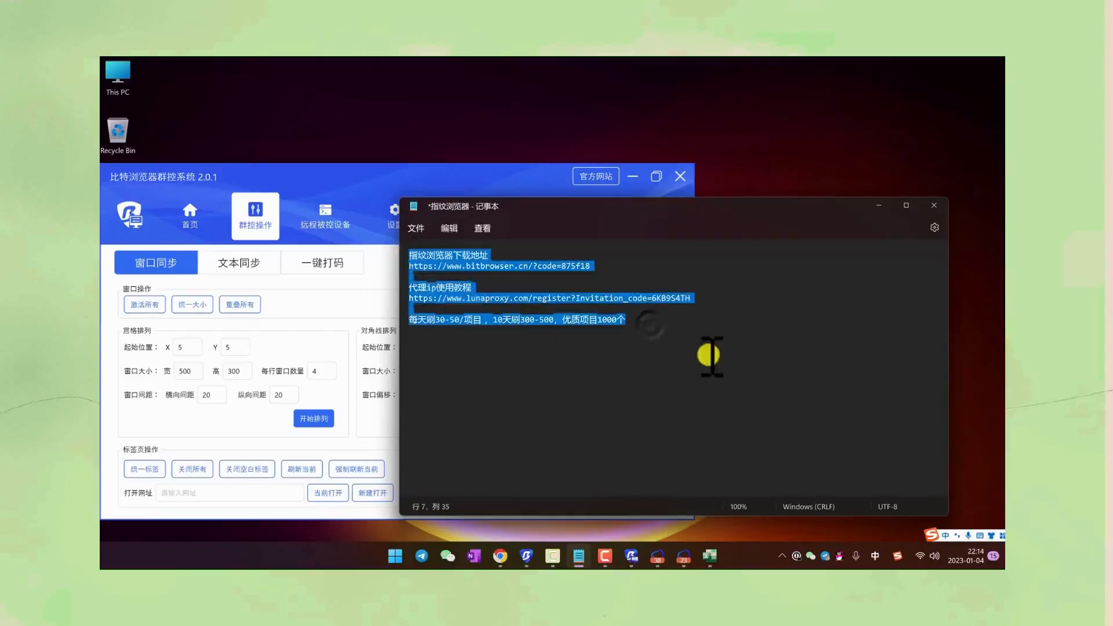
left_click(708, 353)
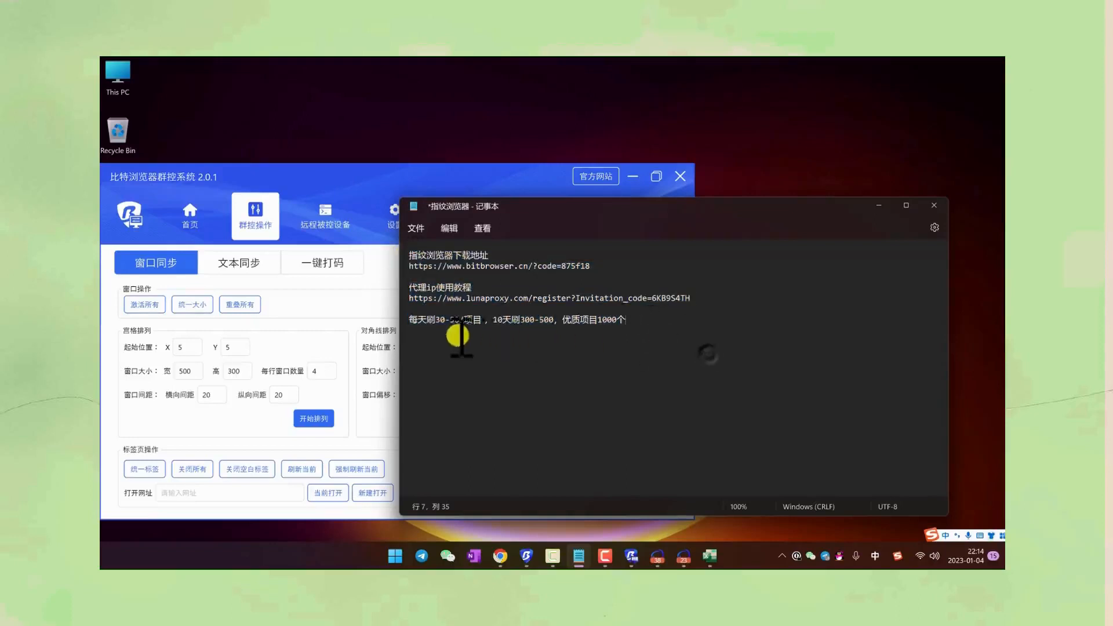
Step: Return to BitBrowser and open the batch window configuration for the selected windows at its 指纹设置 section
left_click(527, 558)
scroll(577, 353, "down", 1)
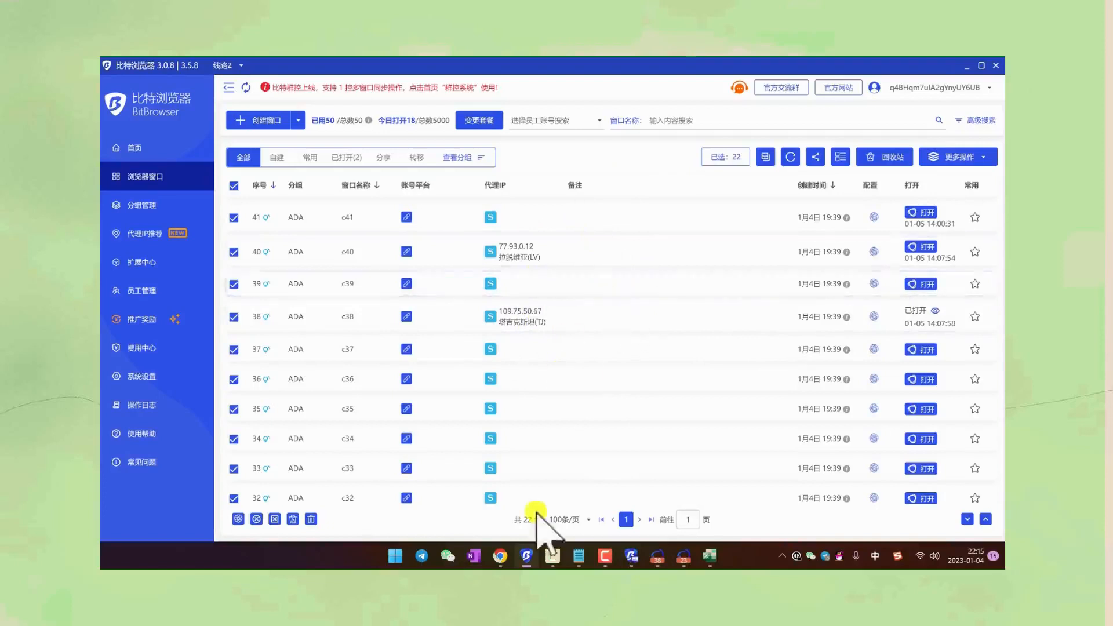
left_click(500, 555)
scroll(600, 145, "up", 3)
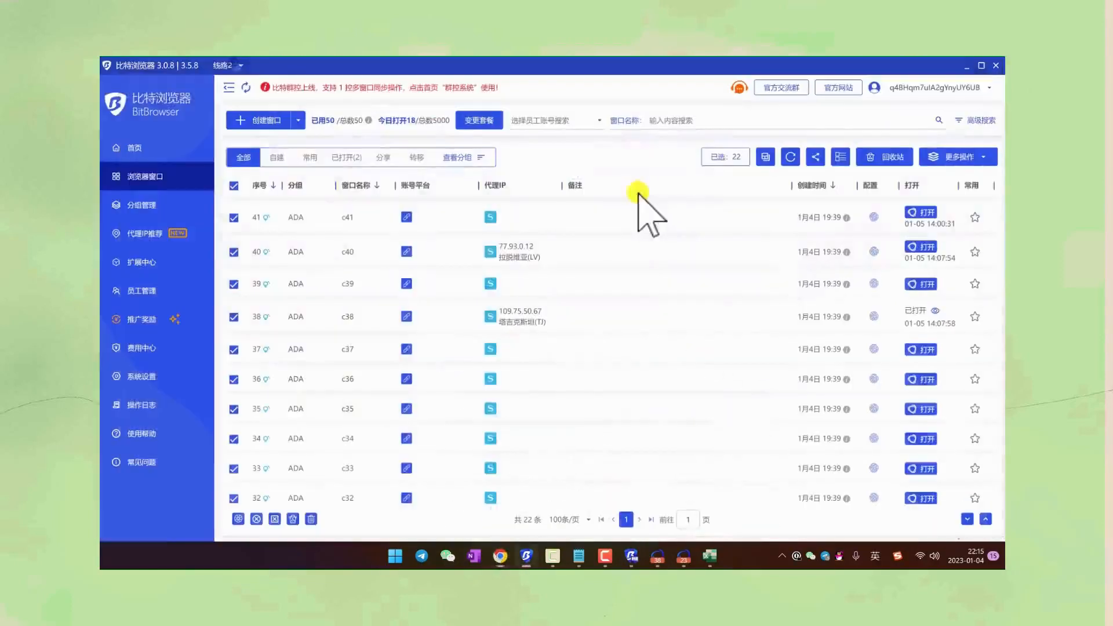
left_click(965, 159)
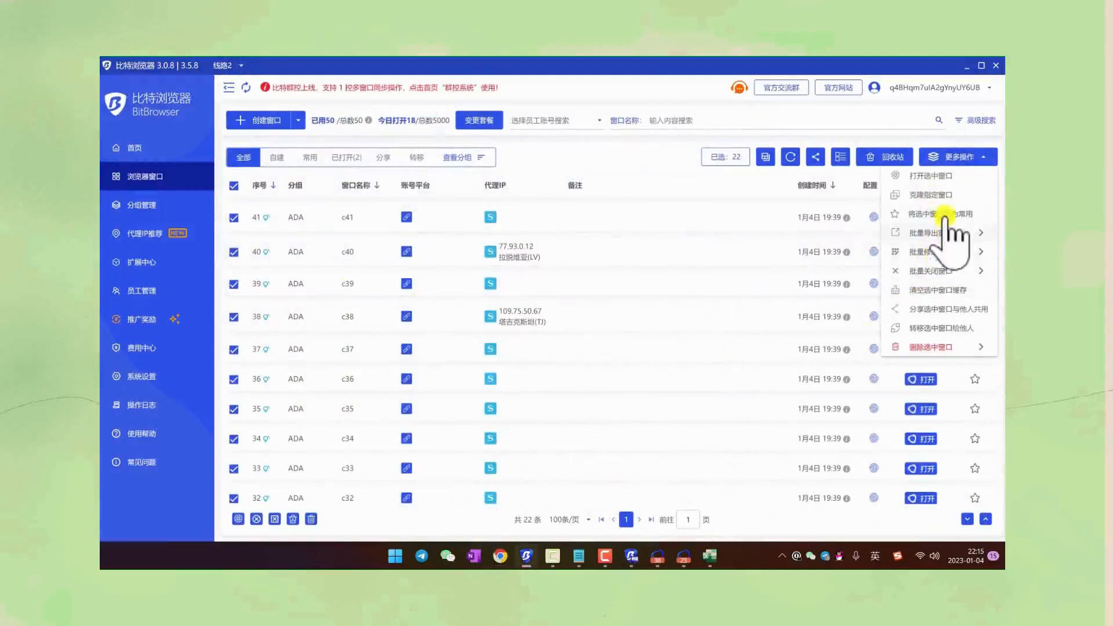
mouse_move(939, 253)
left_click(852, 301)
scroll(748, 377, "down", 15)
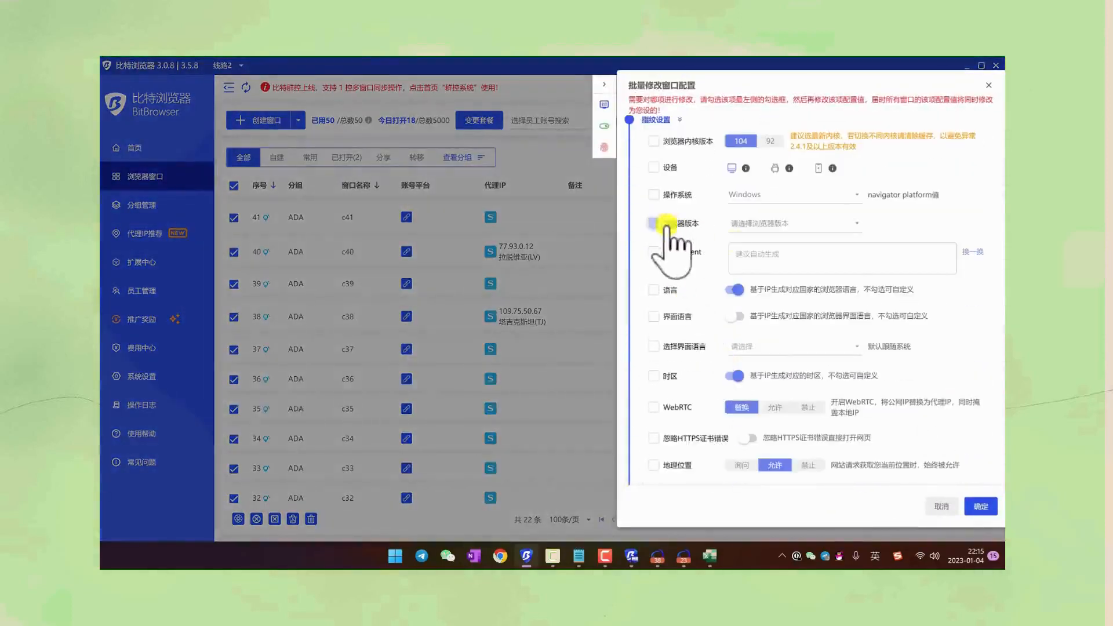
Step: Mark 浏览器版本 and 设备 for batch modification, then close the configuration without applying it
left_click(654, 223)
left_click(782, 223)
left_click(702, 238)
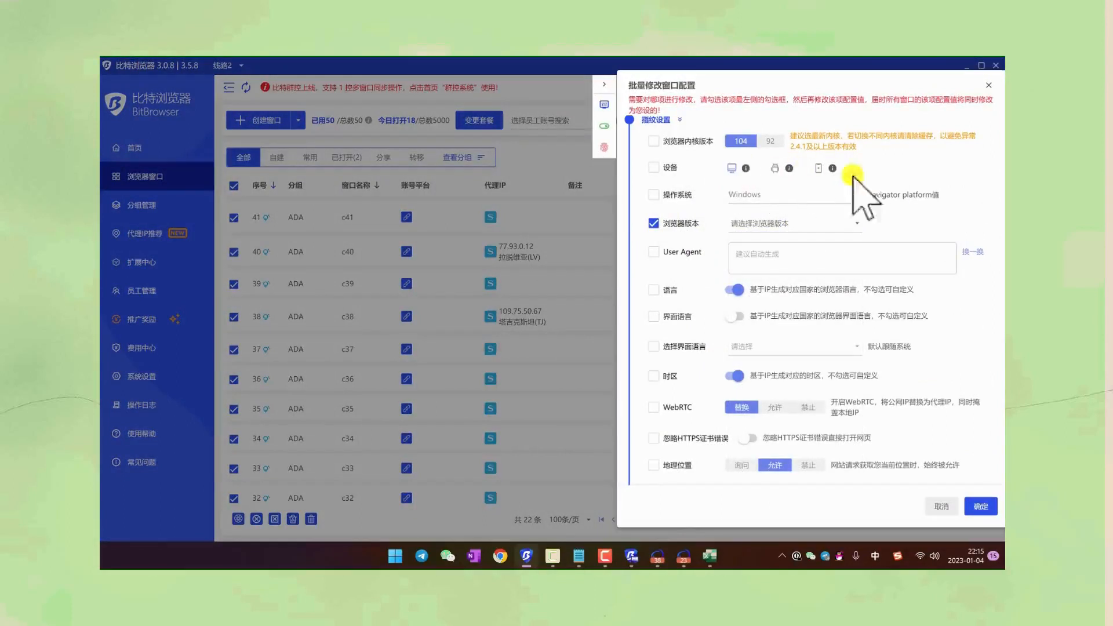
scroll(920, 348, "up", 2)
left_click(657, 290)
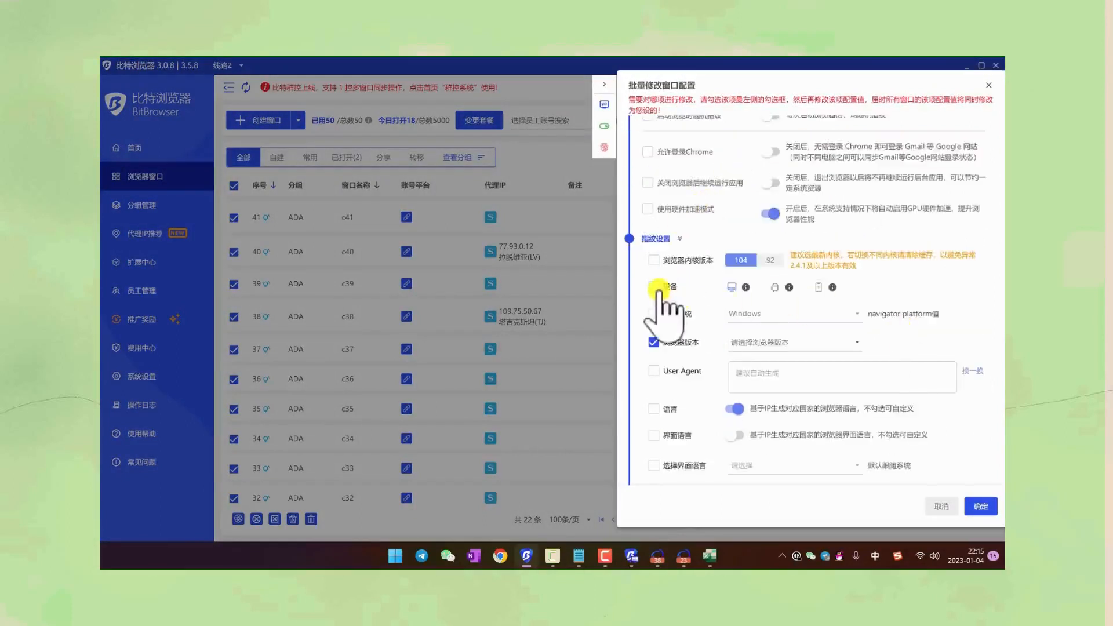
scroll(805, 290, "down", 2)
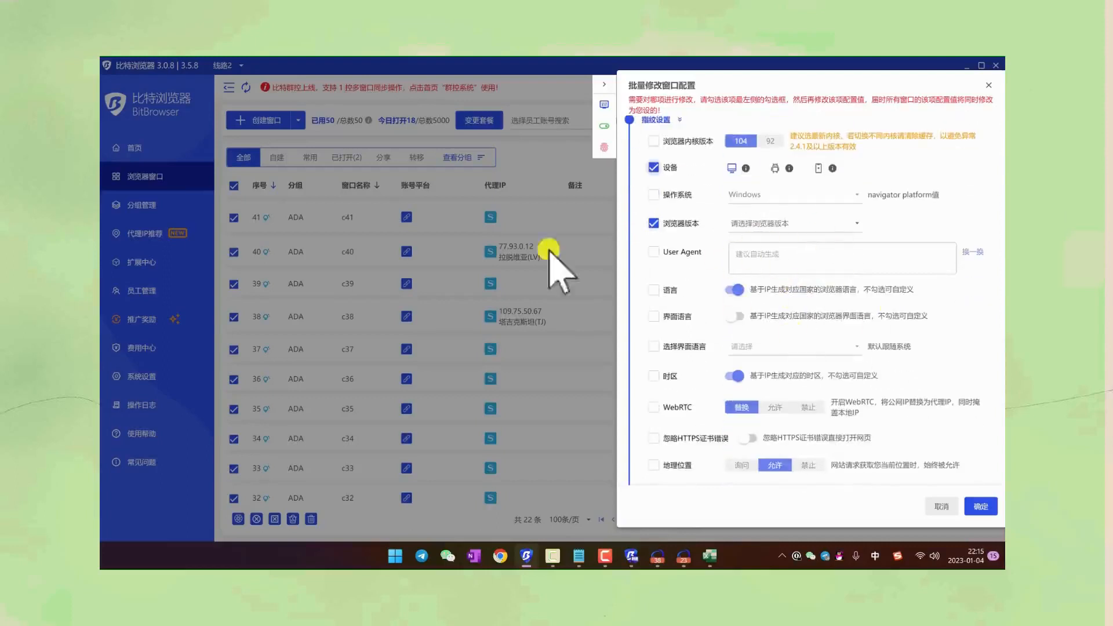
left_click(345, 293)
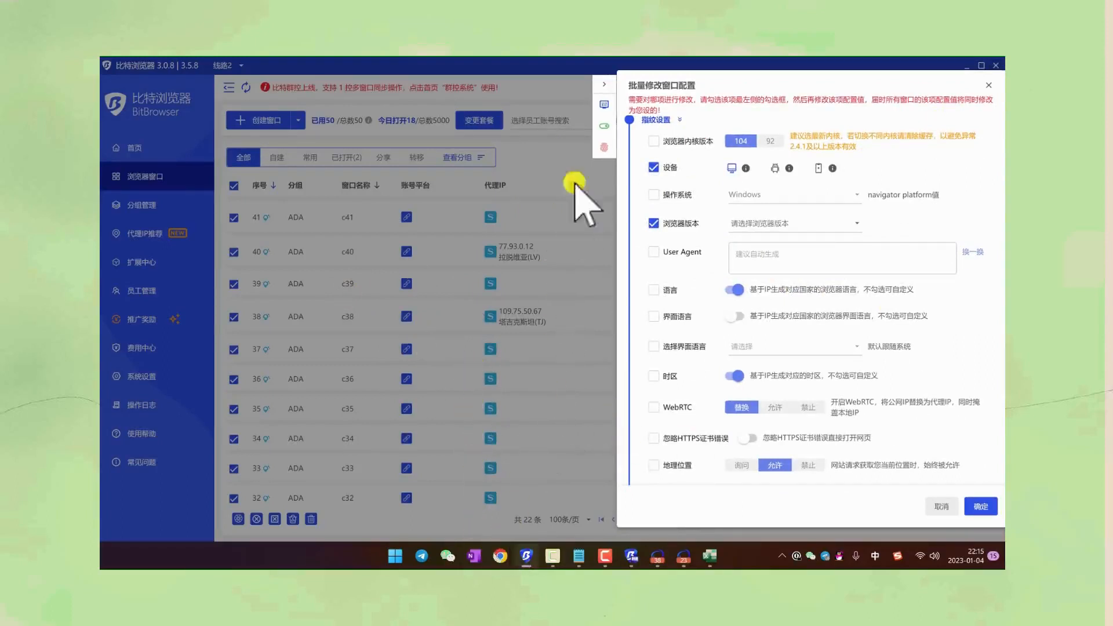
left_click(603, 86)
Step: Open the 费用中心 page from the home page, compare the 10-window and 50-window plans under 变更套餐, and close without changing the plan
left_click(142, 150)
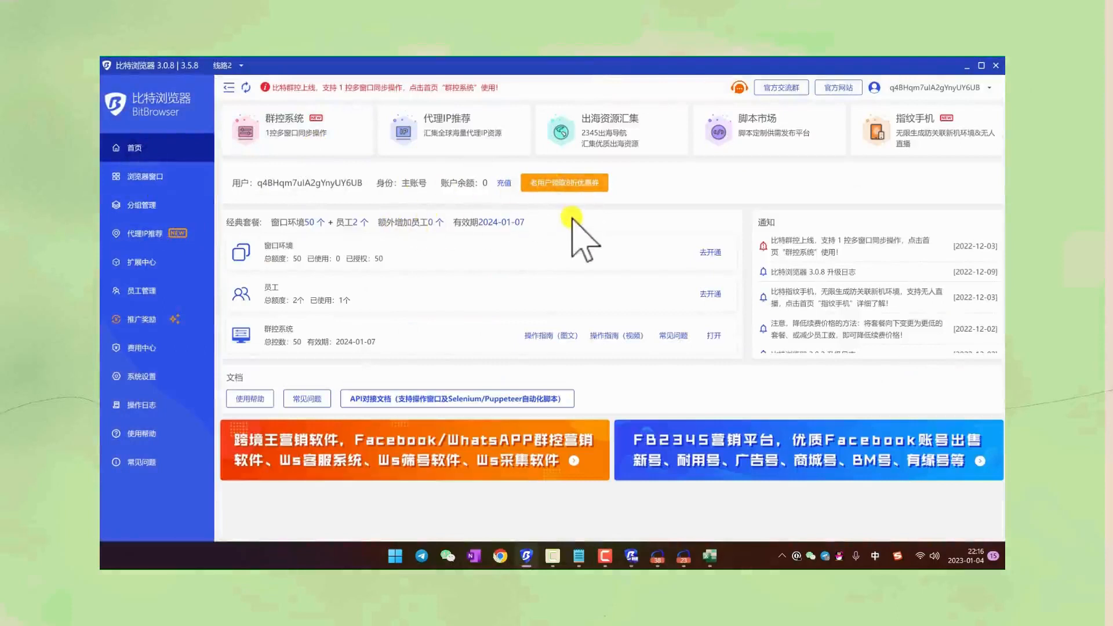
left_click(708, 294)
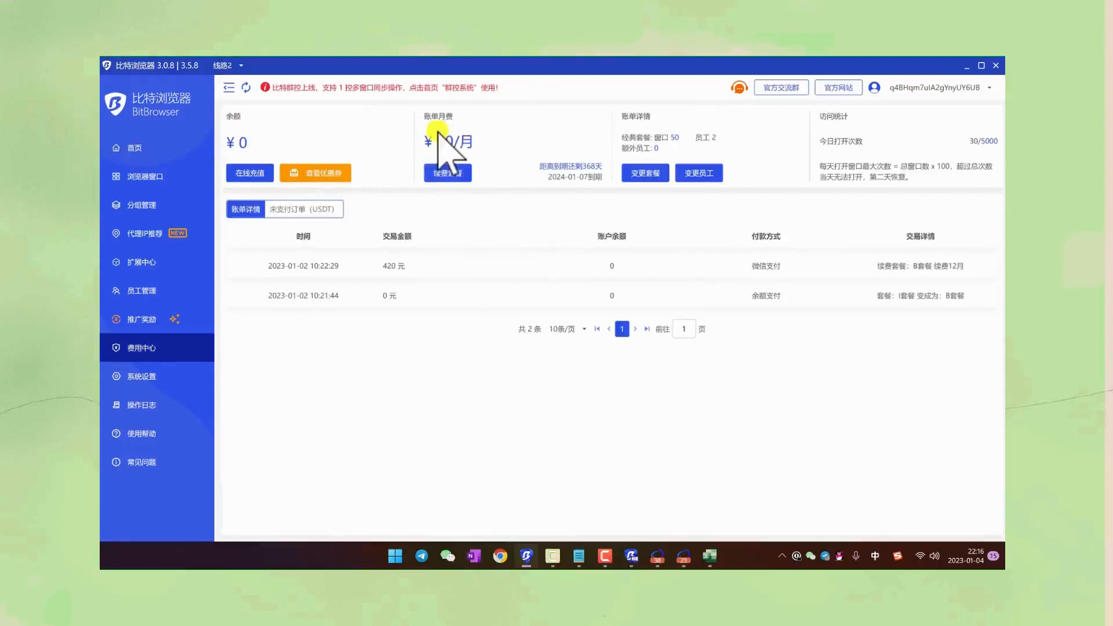
left_click(645, 173)
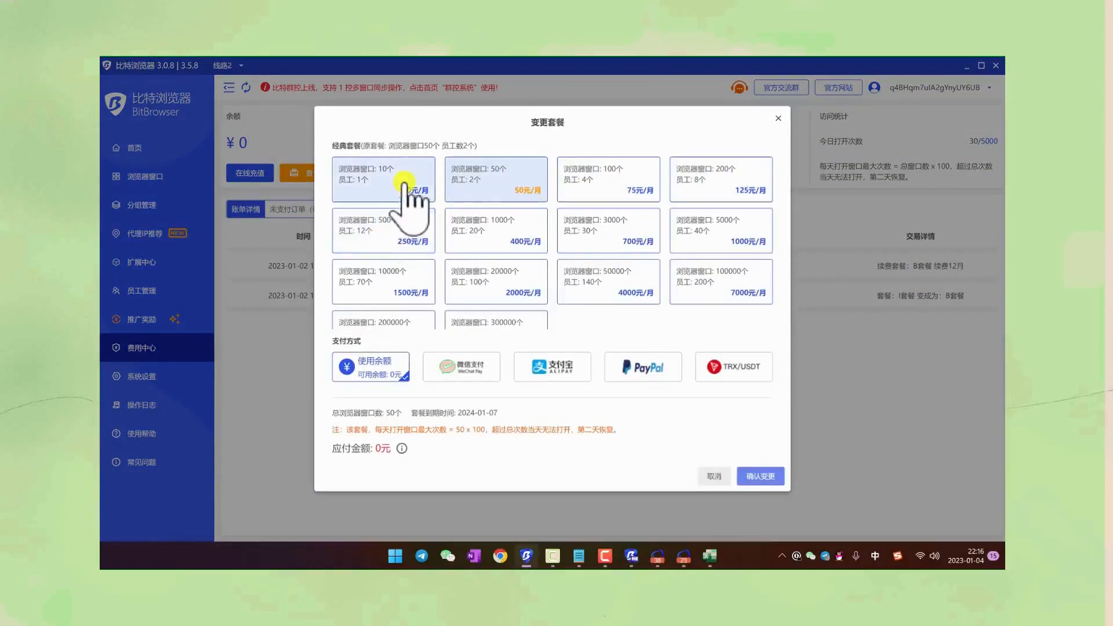
left_click(406, 184)
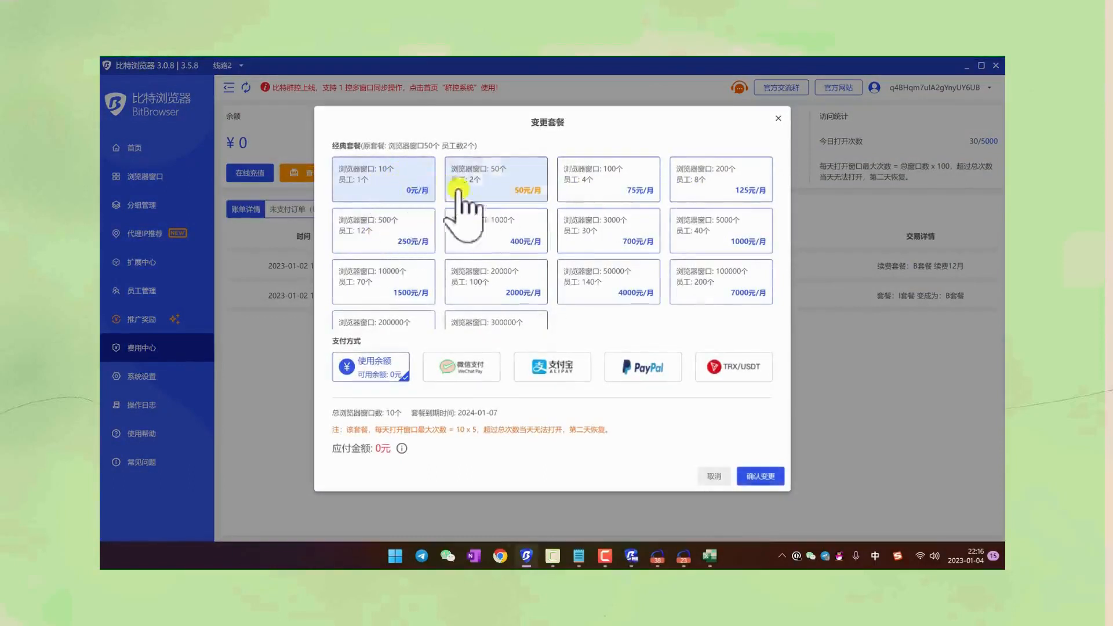
left_click(497, 191)
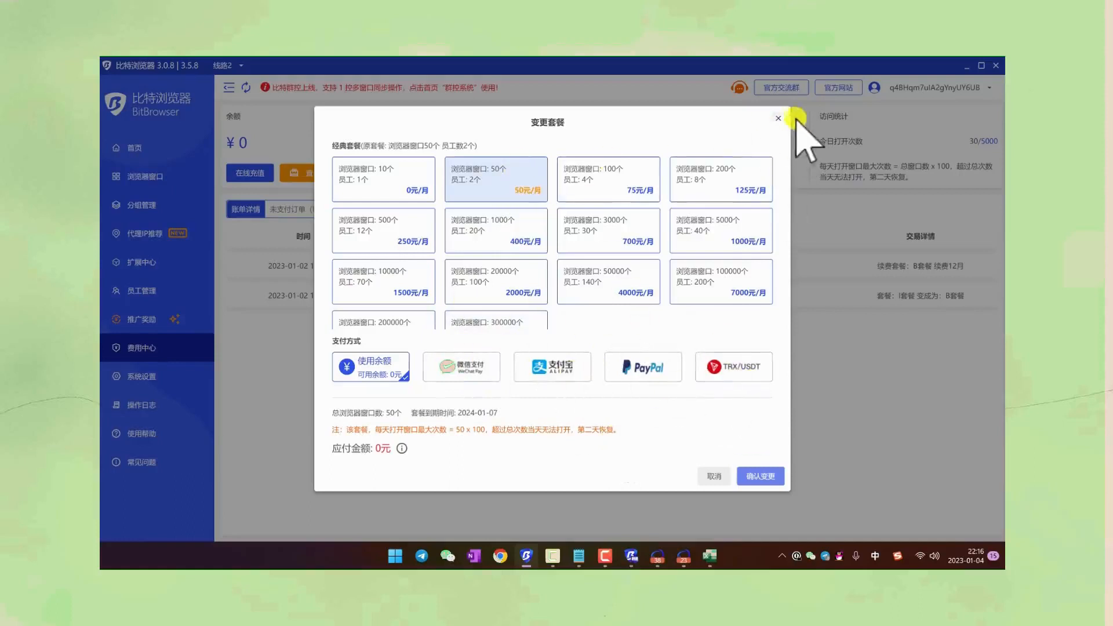
left_click(779, 120)
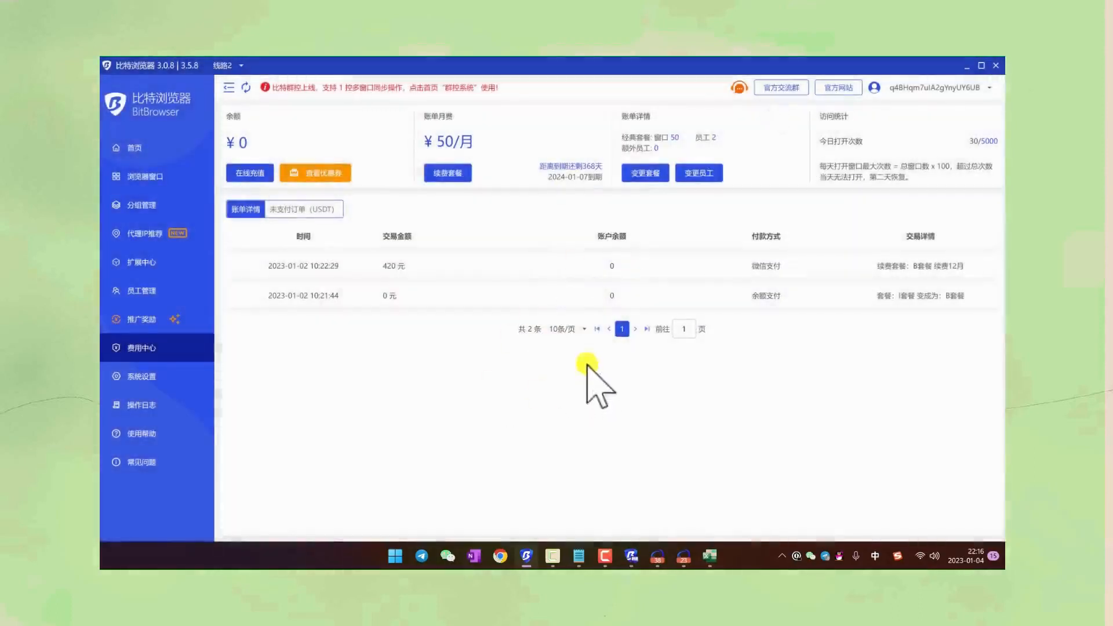
Step: Minimize BitBrowser and go over the note's download link, proxy link and project quantities once more by highlighting them
left_click(968, 66)
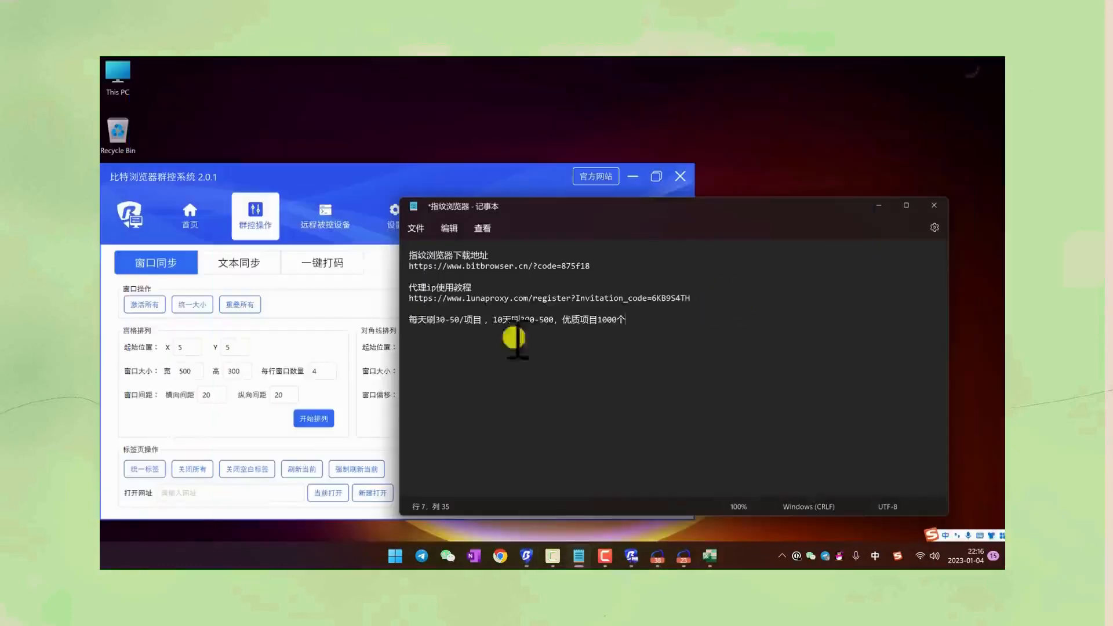
key("ctrl+a")
left_click(561, 320)
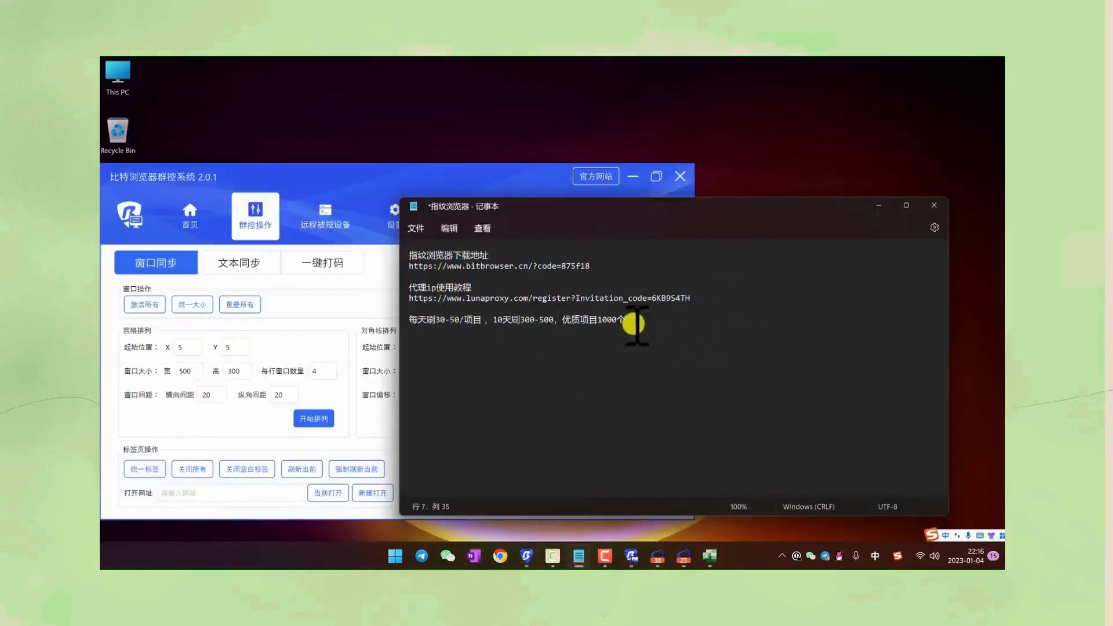
left_click_drag(637, 325, 419, 265)
left_click(604, 323)
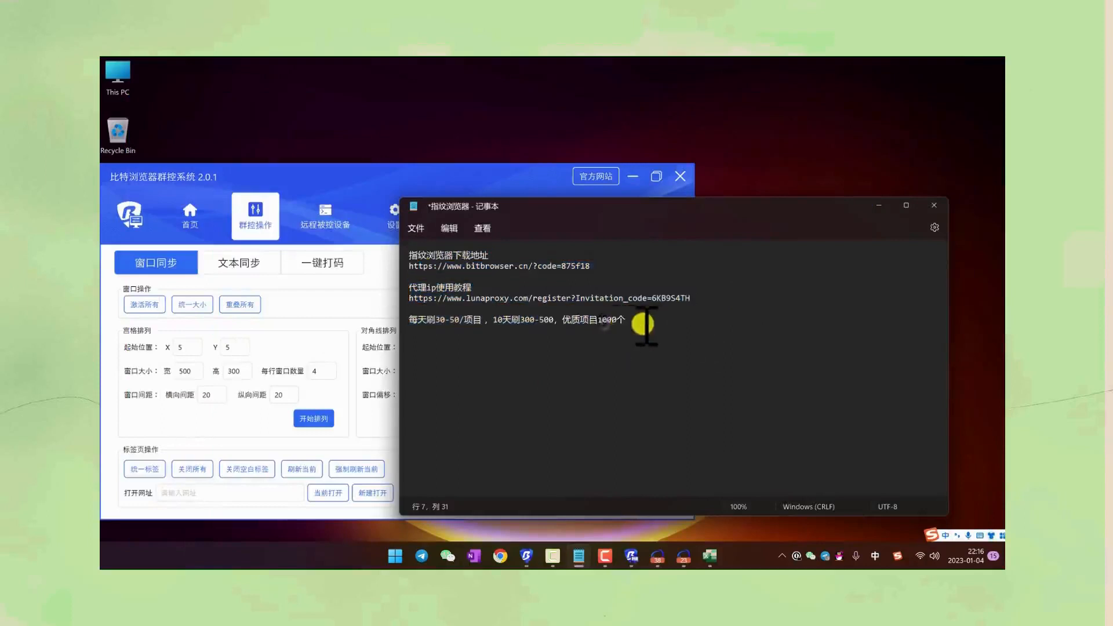
left_click_drag(642, 326, 403, 242)
left_click(568, 320)
left_click_drag(673, 327, 395, 252)
left_click(560, 309)
left_click(570, 311)
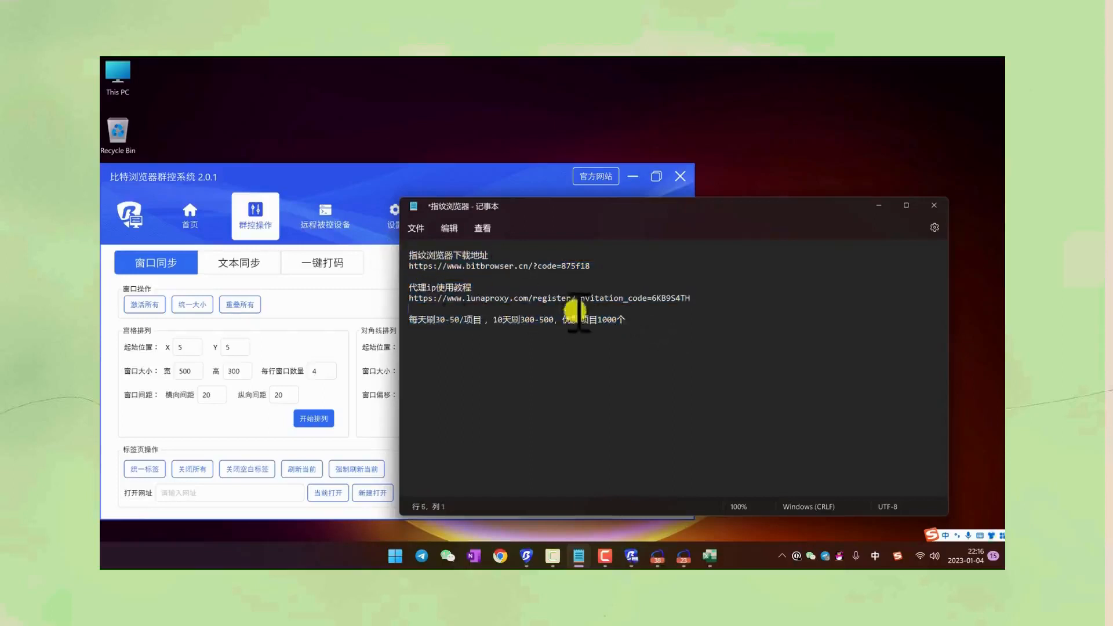